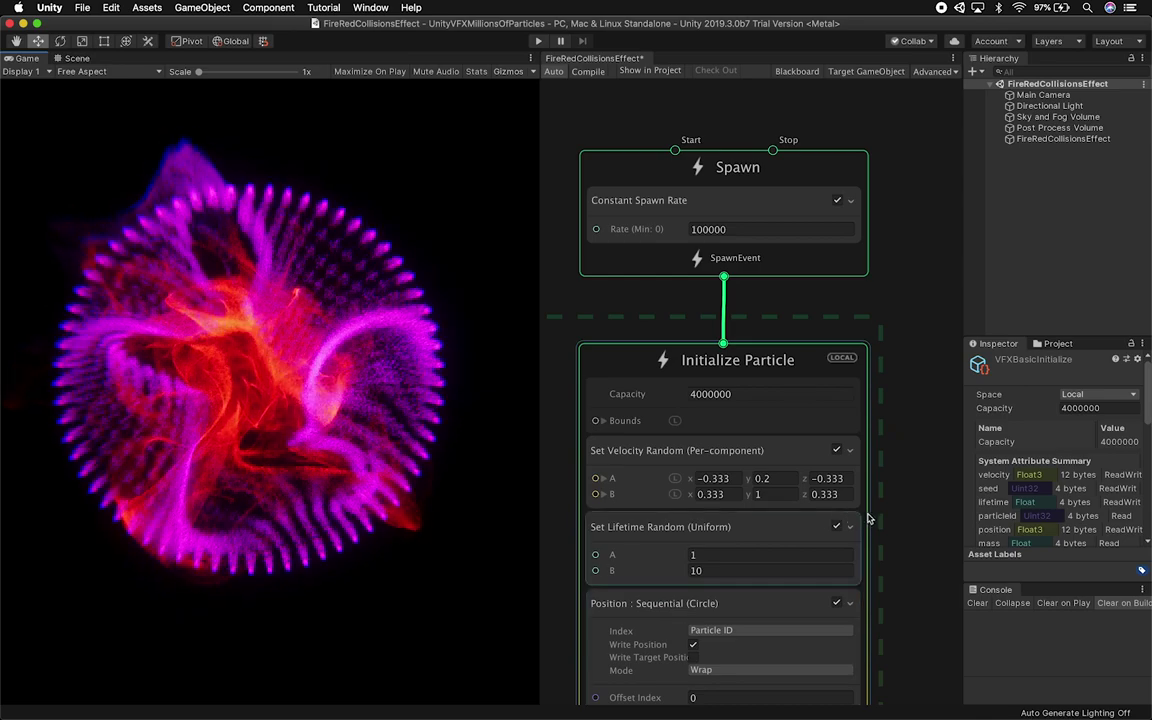
# Step: Toggle the Position Sequential (Circle) block off and back on, and enter a Count of 64
pyautogui.scroll(-5, 920, 404)
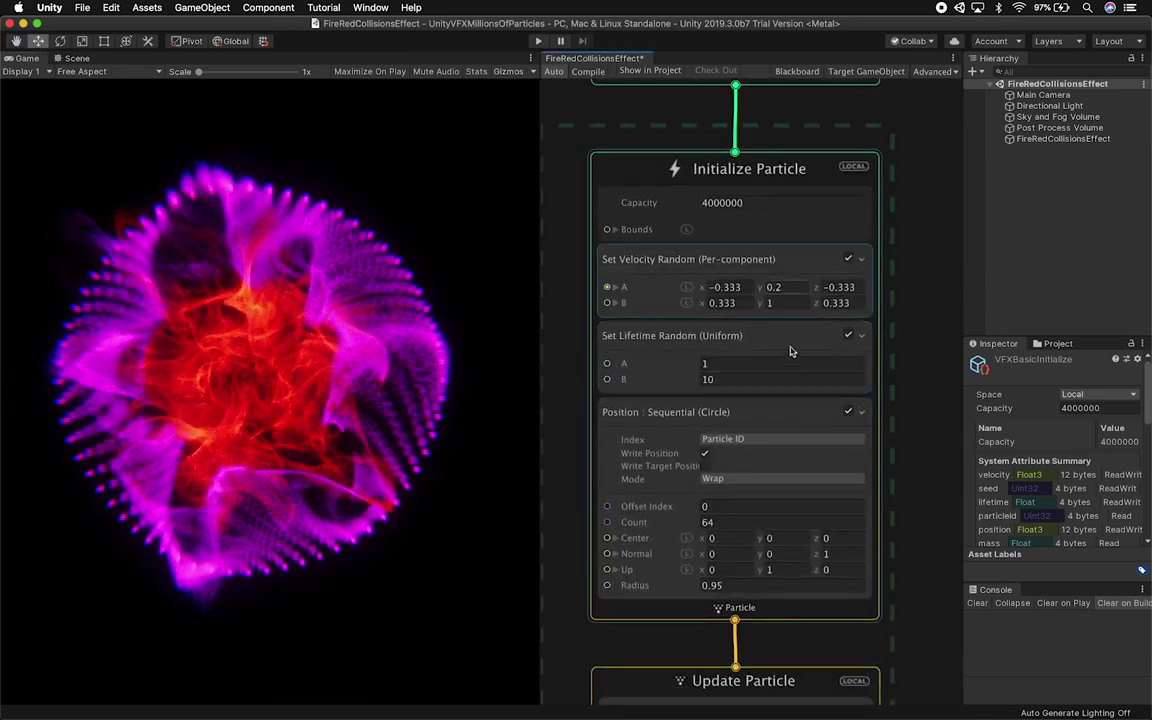
pyautogui.click(848, 411)
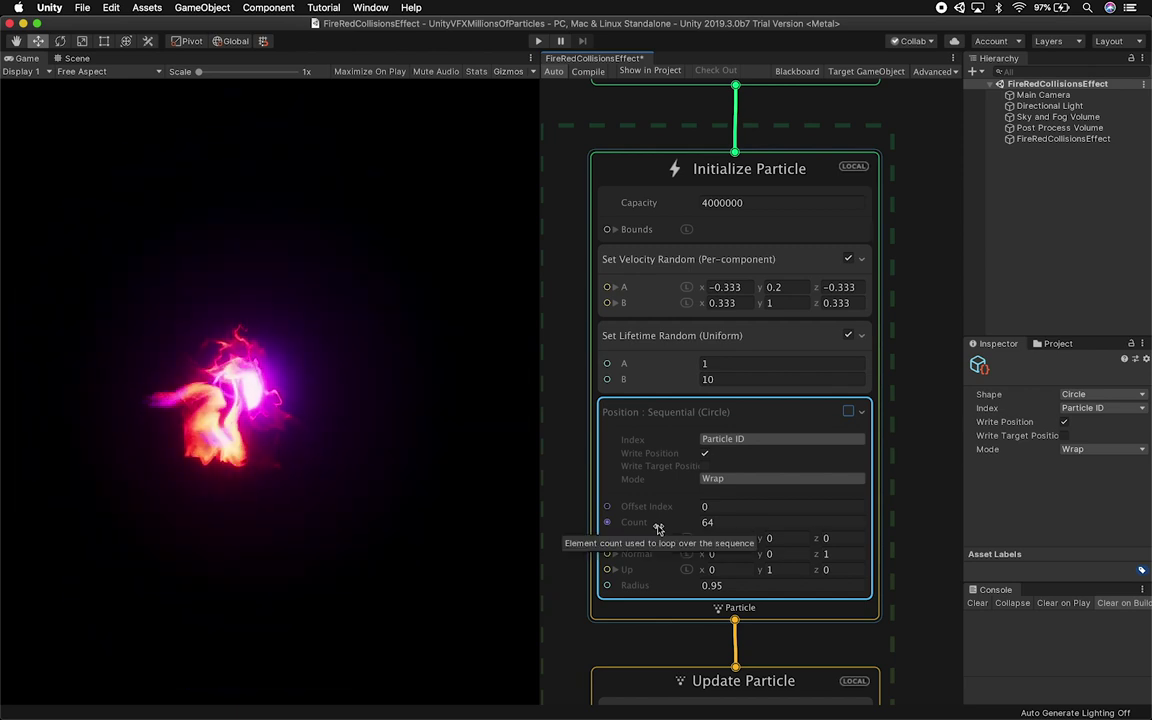
pyautogui.click(848, 411)
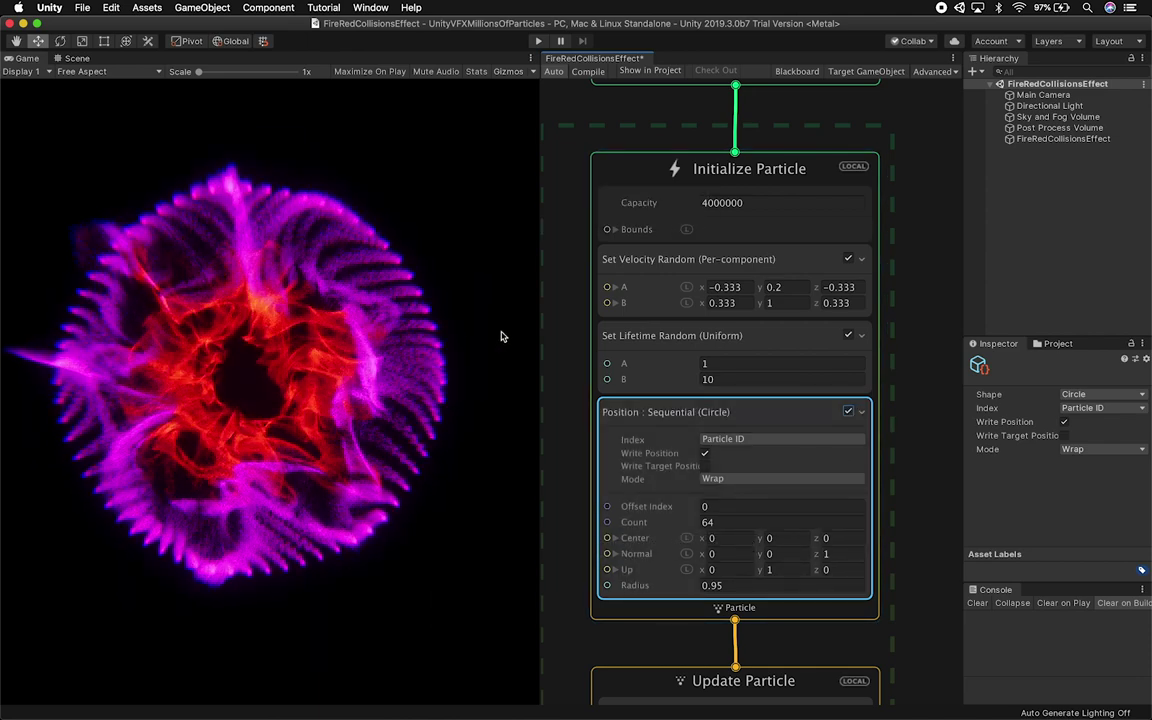
pyautogui.click(722, 522)
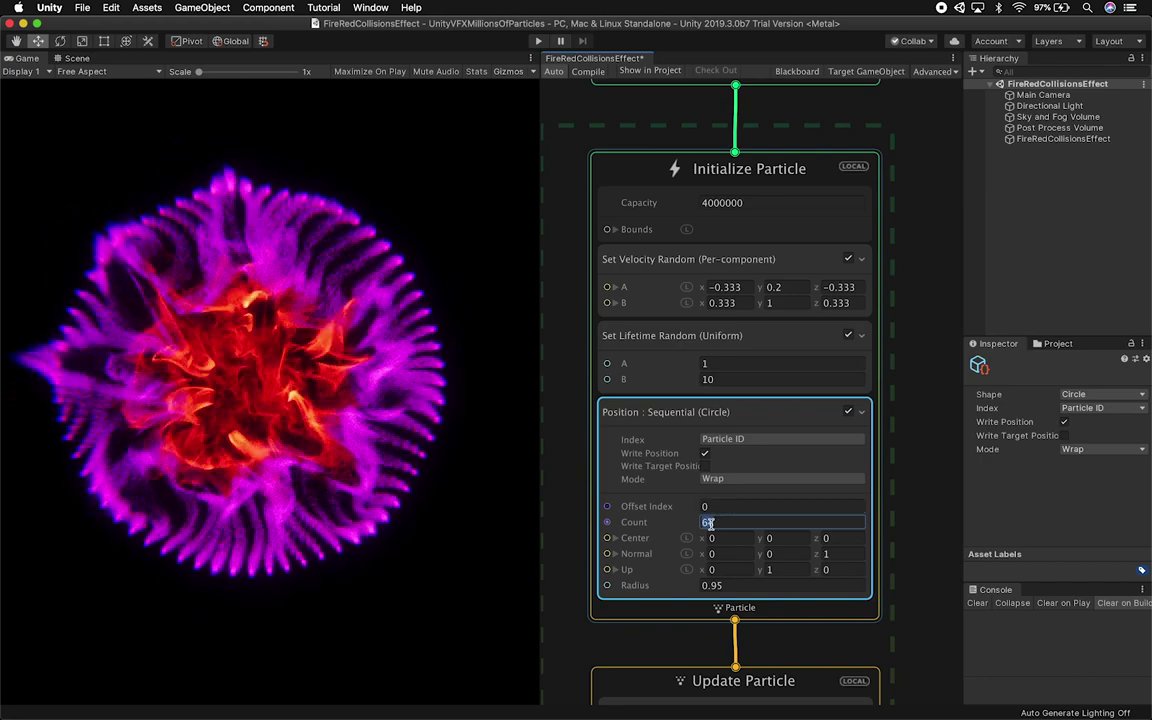
pyautogui.write('64')
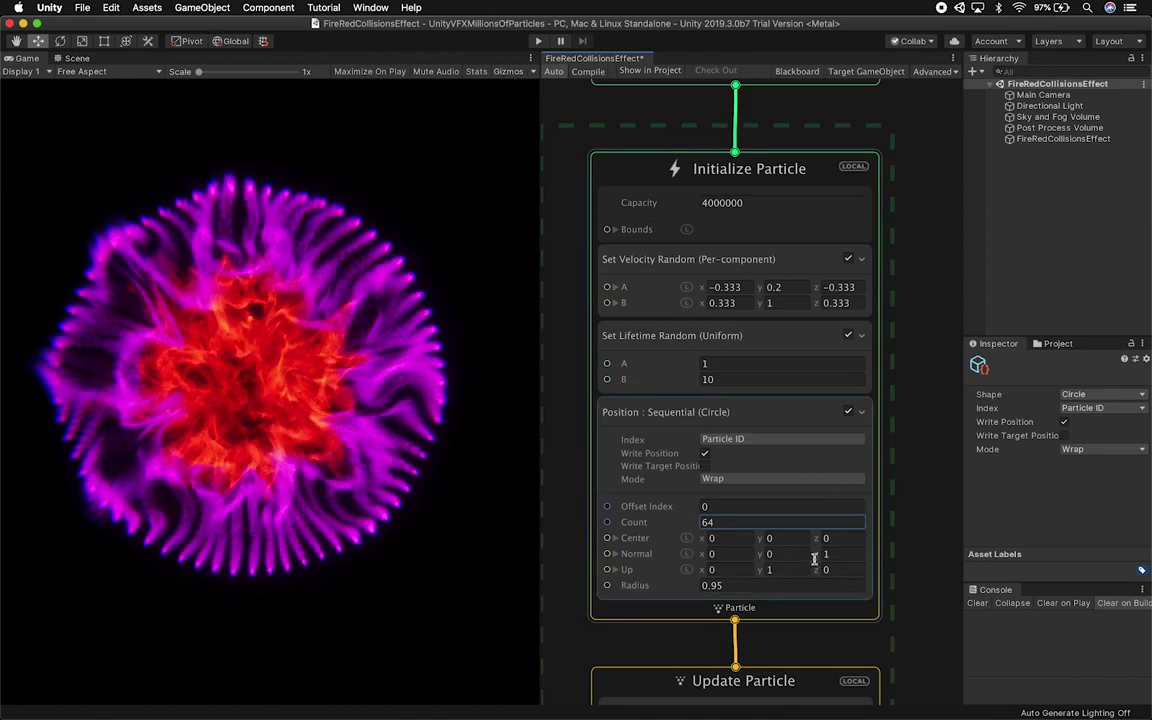
# Step: Try Center Z values of -1.85 and 2 on the Position Sequential (Circle) block, and undo both changes
pyautogui.keyDown('alt'); pyautogui.moveTo(900, 552); pyautogui.dragTo(898, 462); pyautogui.keyUp('alt')
pyautogui.moveTo(897, 462); pyautogui.dragTo(897, 450, button='middle')
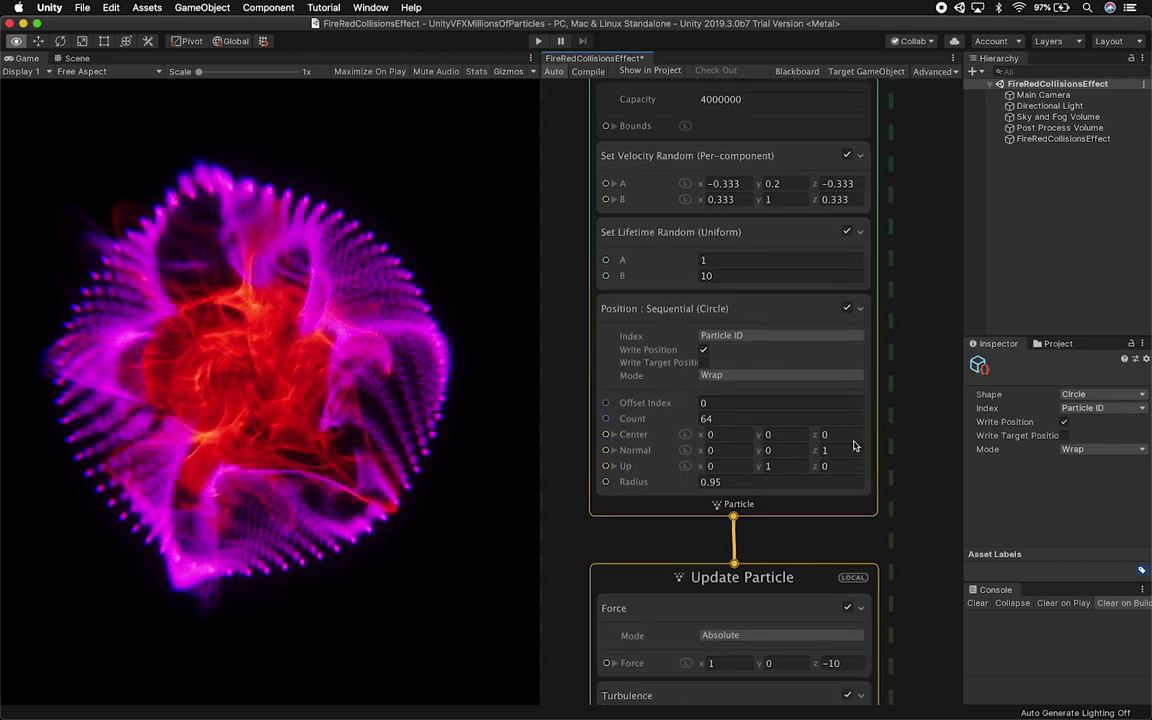
pyautogui.moveTo(818, 437); pyautogui.dragTo(775, 447)
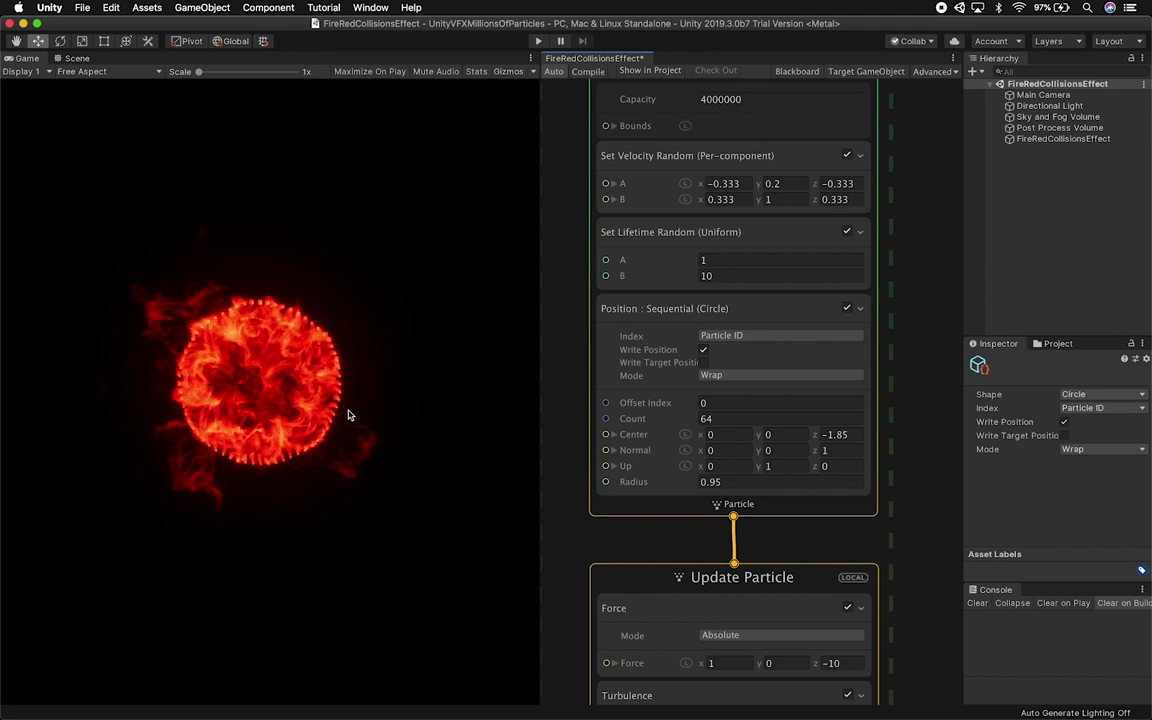
pyautogui.moveTo(816, 437); pyautogui.dragTo(882, 439)
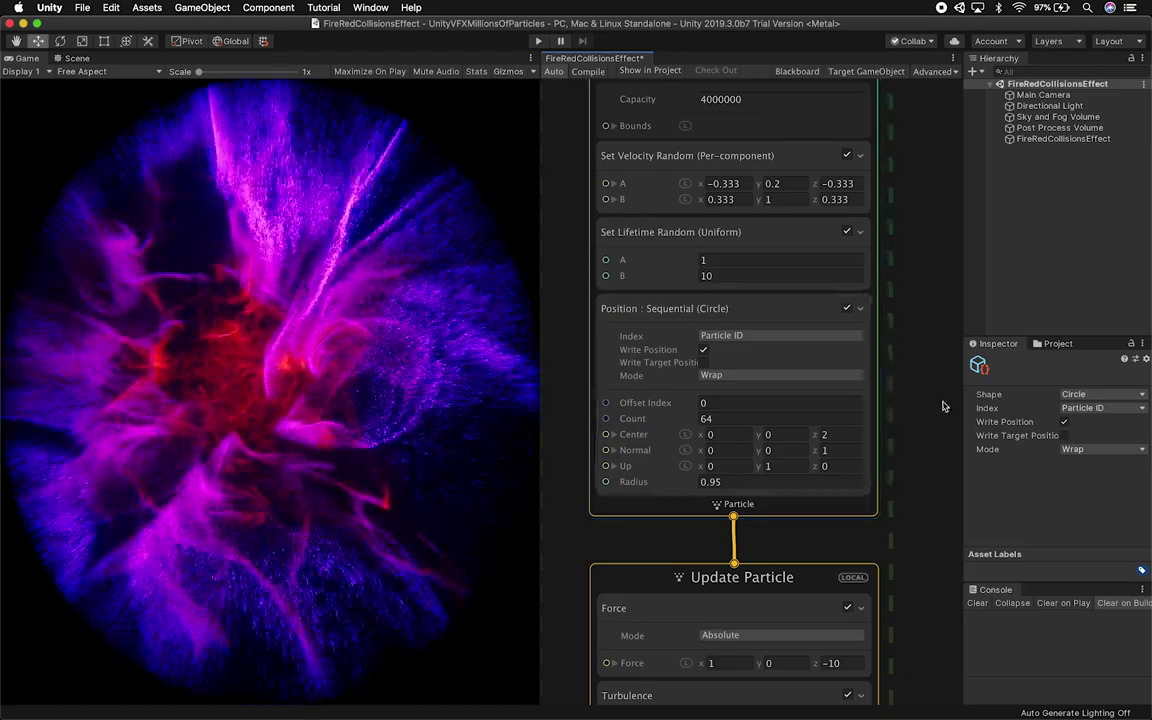
pyautogui.press('super+z')
pyautogui.press('super+z')
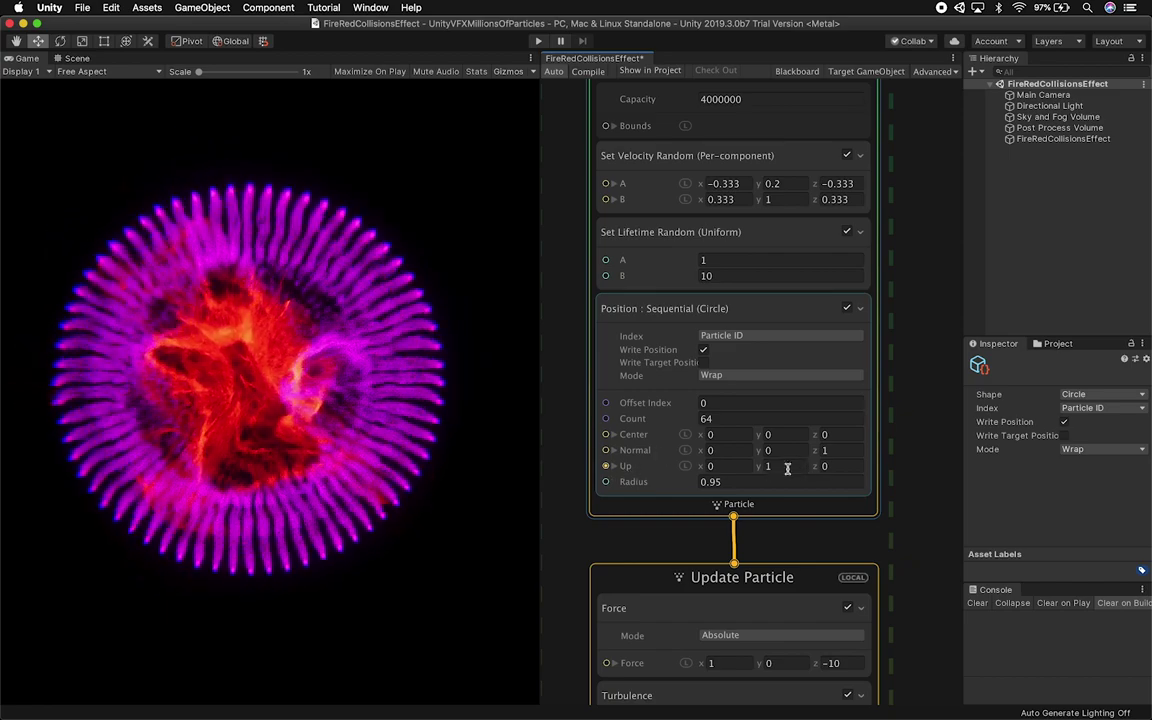
# Step: Try an Up Z of 1.48 on the circle position block, restore it to 0, and try varying the Radius
pyautogui.moveTo(816, 469); pyautogui.dragTo(845, 483)
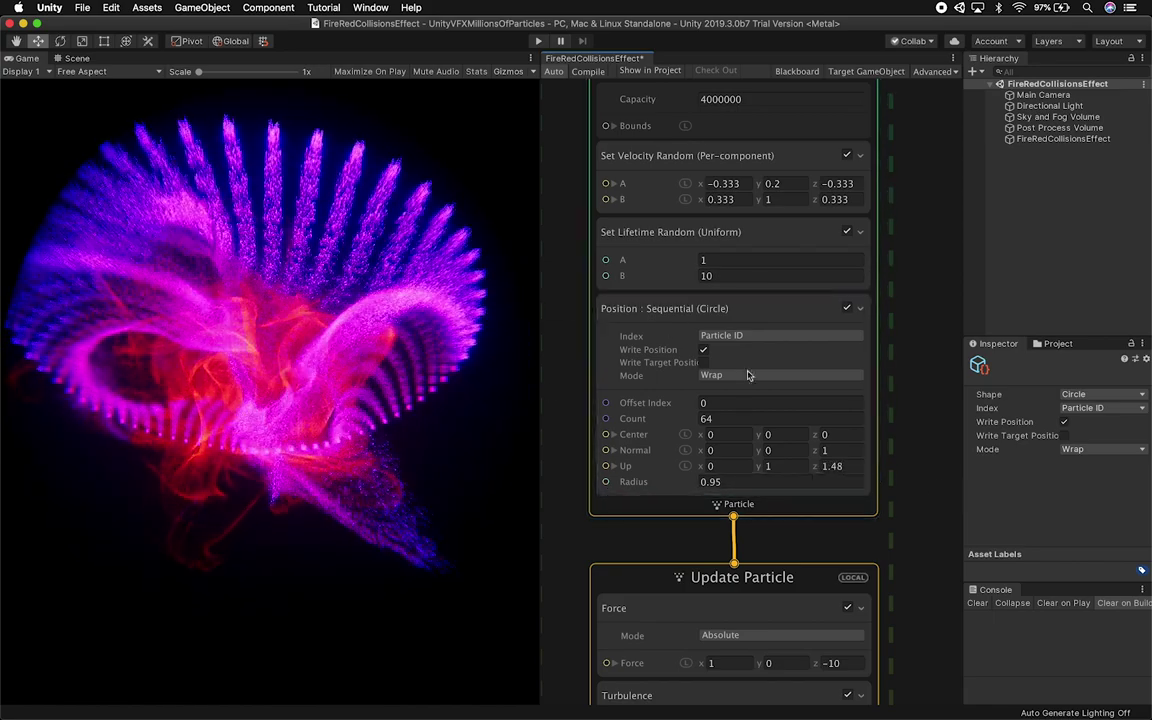
pyautogui.click(827, 473)
pyautogui.write('0')
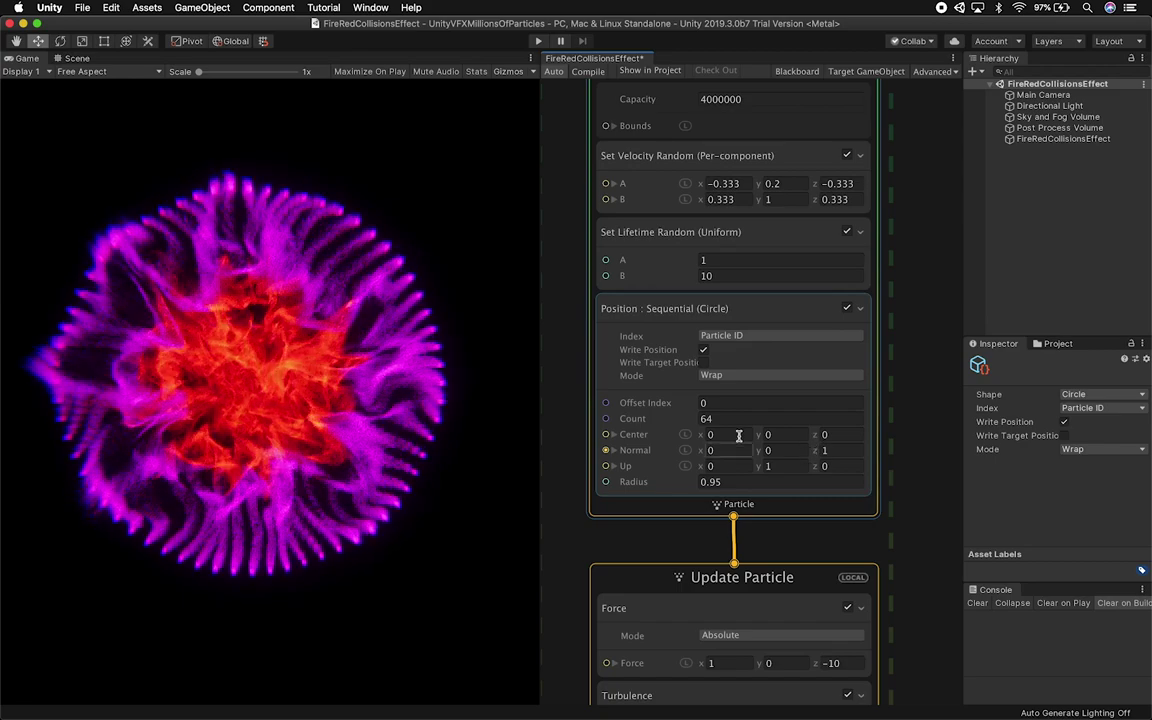
pyautogui.moveTo(664, 484)
pyautogui.mouseDown()
pyautogui.moveTo(635, 487)
pyautogui.moveTo(689, 488)
pyautogui.moveTo(657, 495)
pyautogui.moveTo(671, 498)
pyautogui.mouseUp()
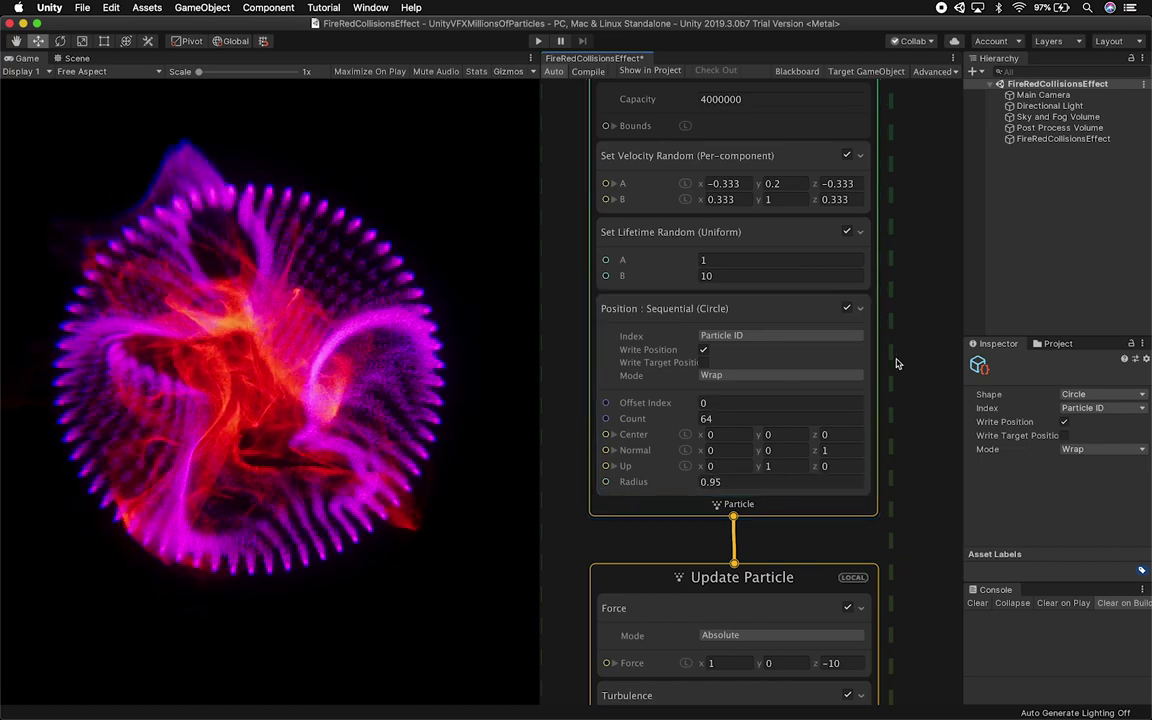
# Step: Set the Initialize Particle Capacity to 400000 and show the rendering statistics over the game view
pyautogui.keyDown('alt'); pyautogui.moveTo(905, 257); pyautogui.dragTo(905, 360); pyautogui.keyUp('alt')
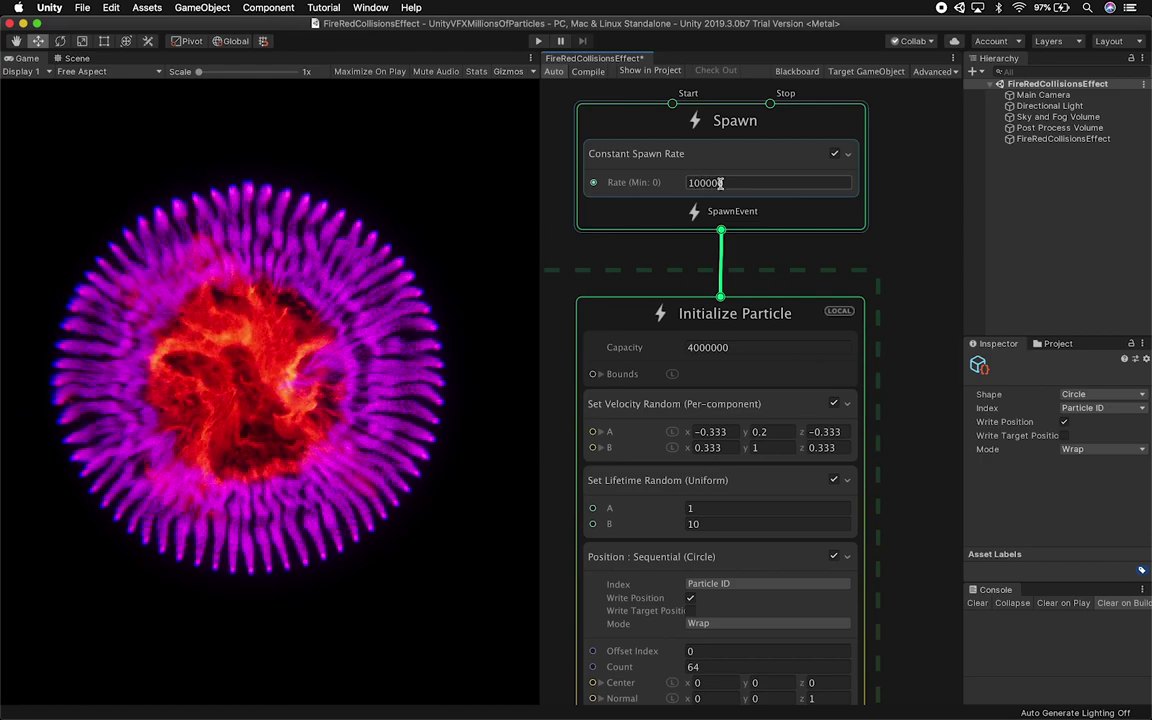
pyautogui.press('Return')
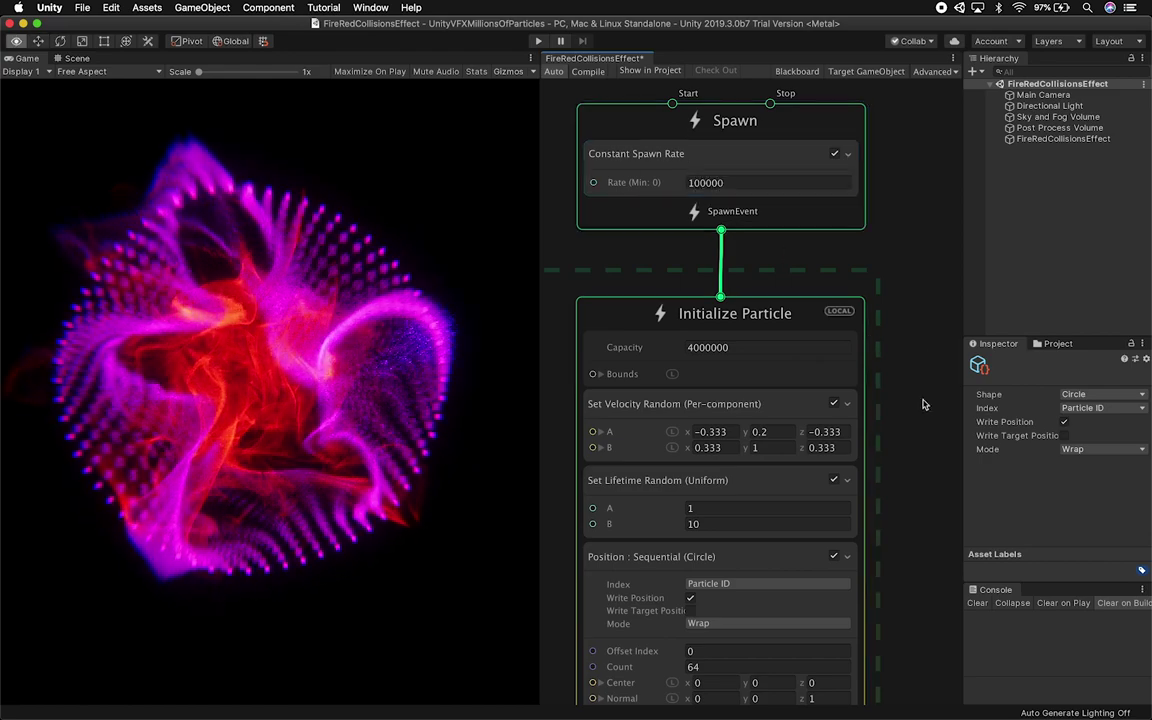
pyautogui.moveTo(901, 413); pyautogui.dragTo(907, 290, button='middle')
pyautogui.click(716, 224)
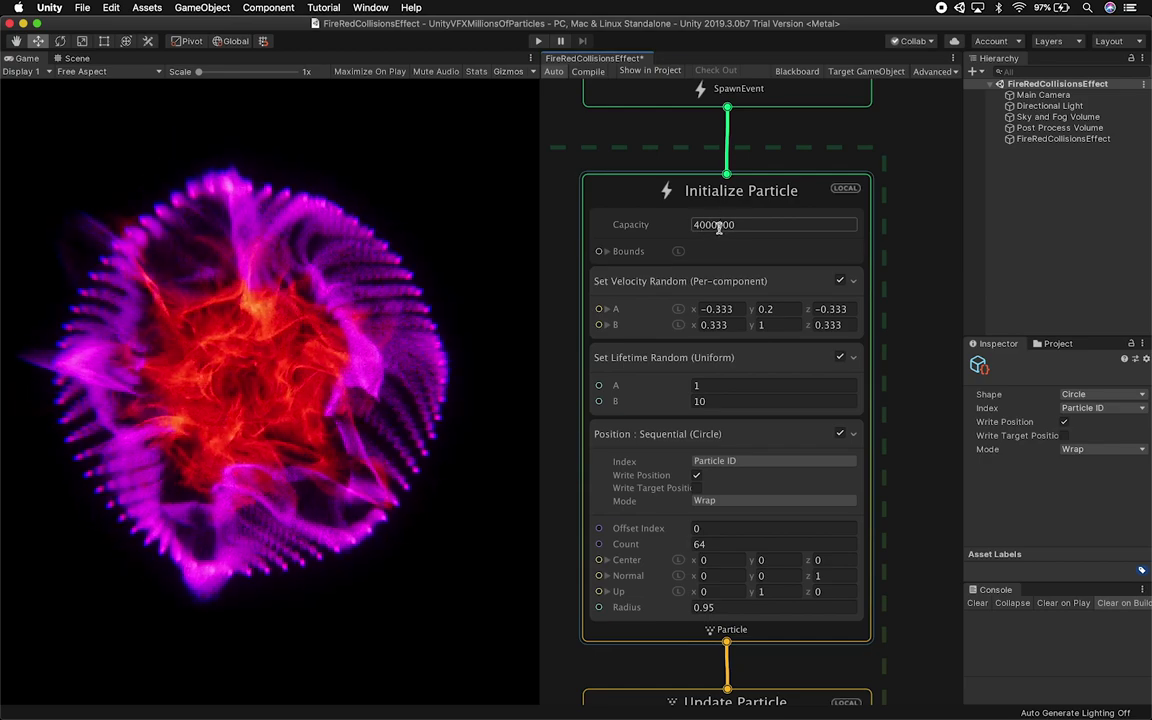
pyautogui.doubleClick(743, 225)
pyautogui.write('400000')
pyautogui.press('Return')
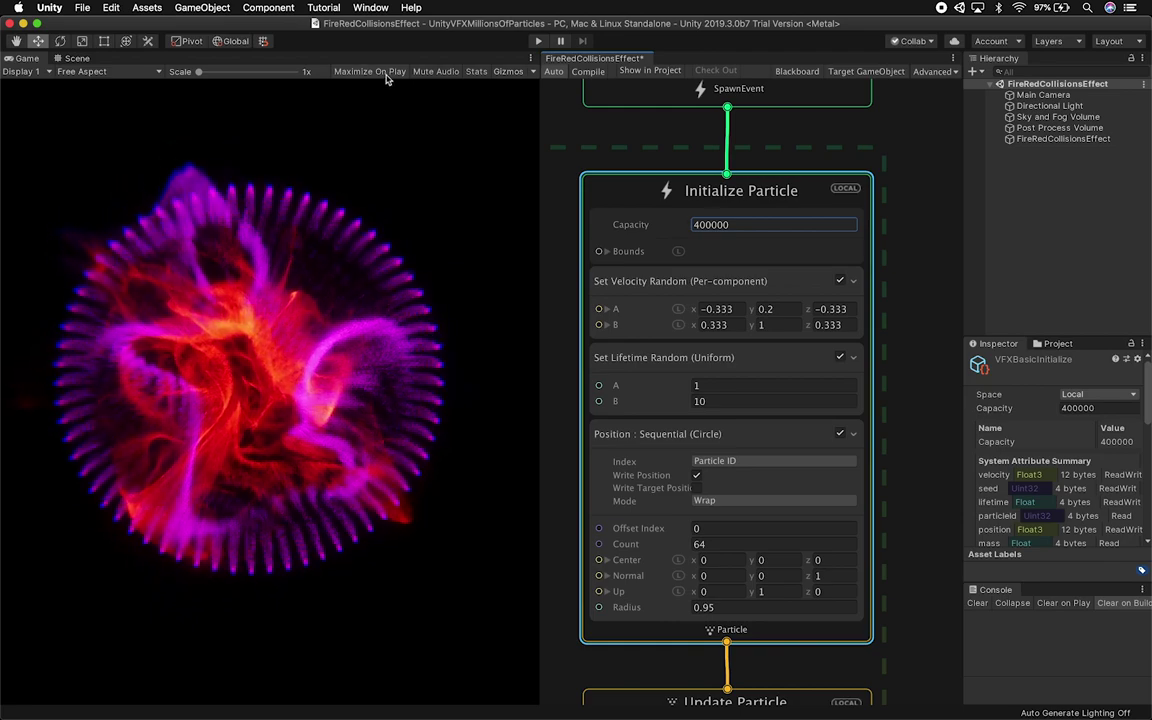
pyautogui.click(477, 72)
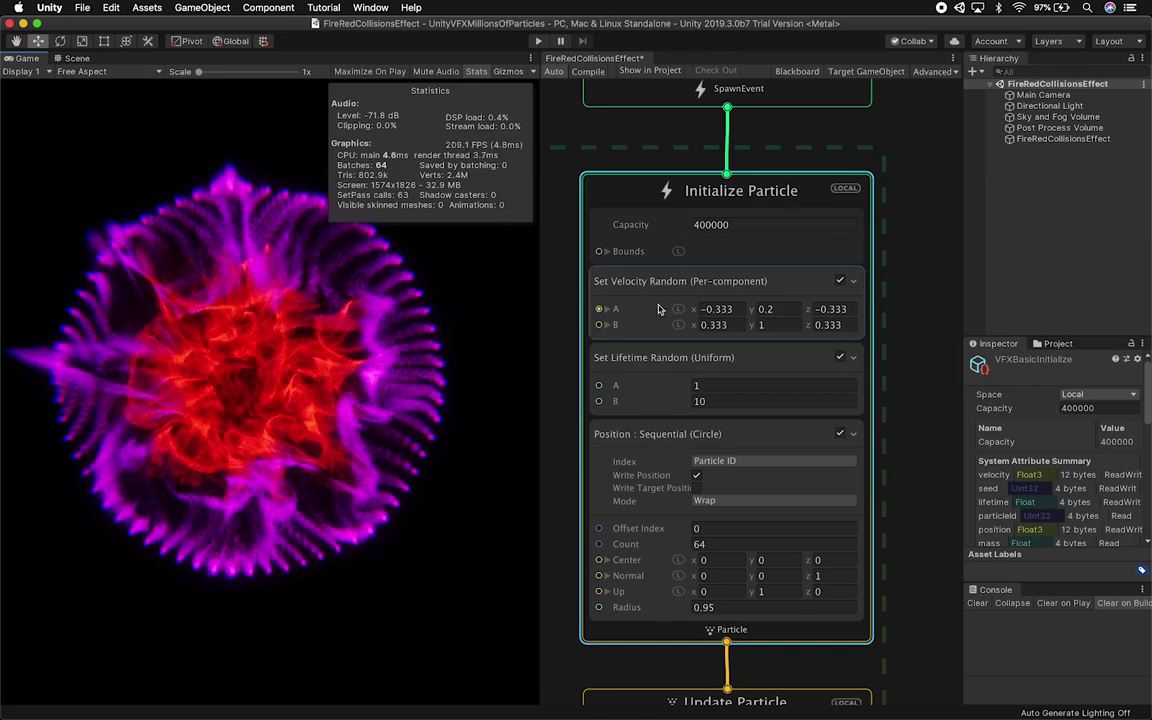
# Step: Restore the Initialize Particle Capacity to 4000000 and hide the rendering statistics
pyautogui.click(748, 227)
pyautogui.click(757, 227)
pyautogui.write('0')
pyautogui.press('Return')
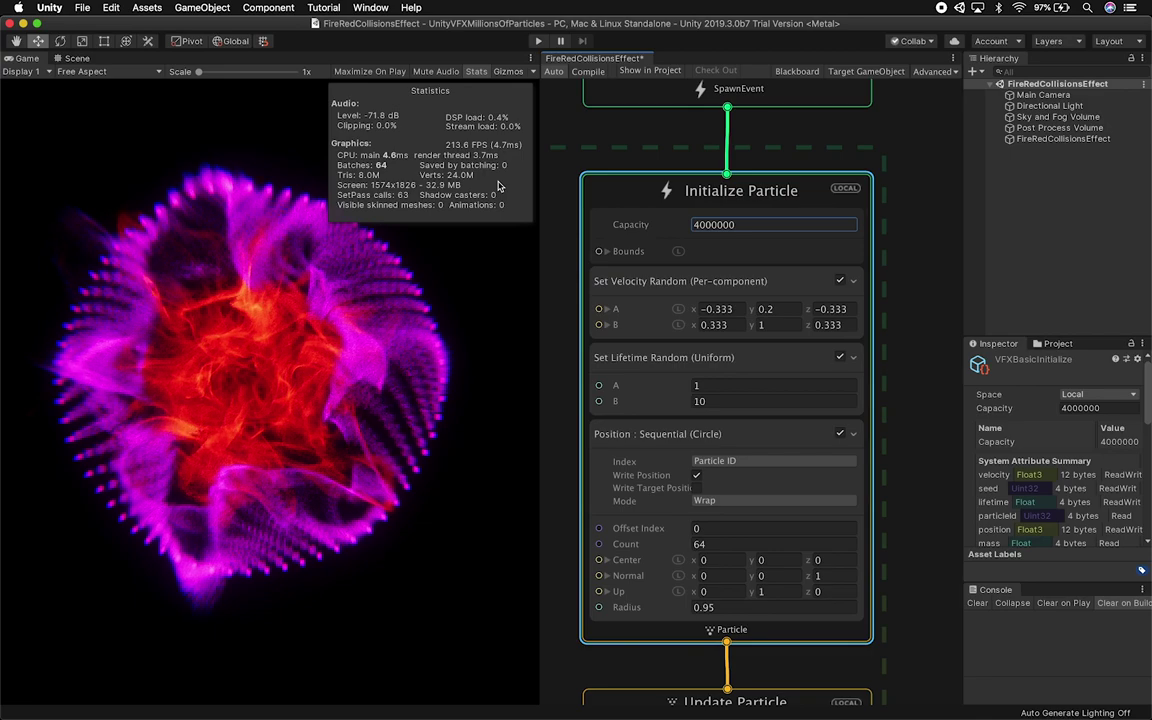
pyautogui.click(478, 72)
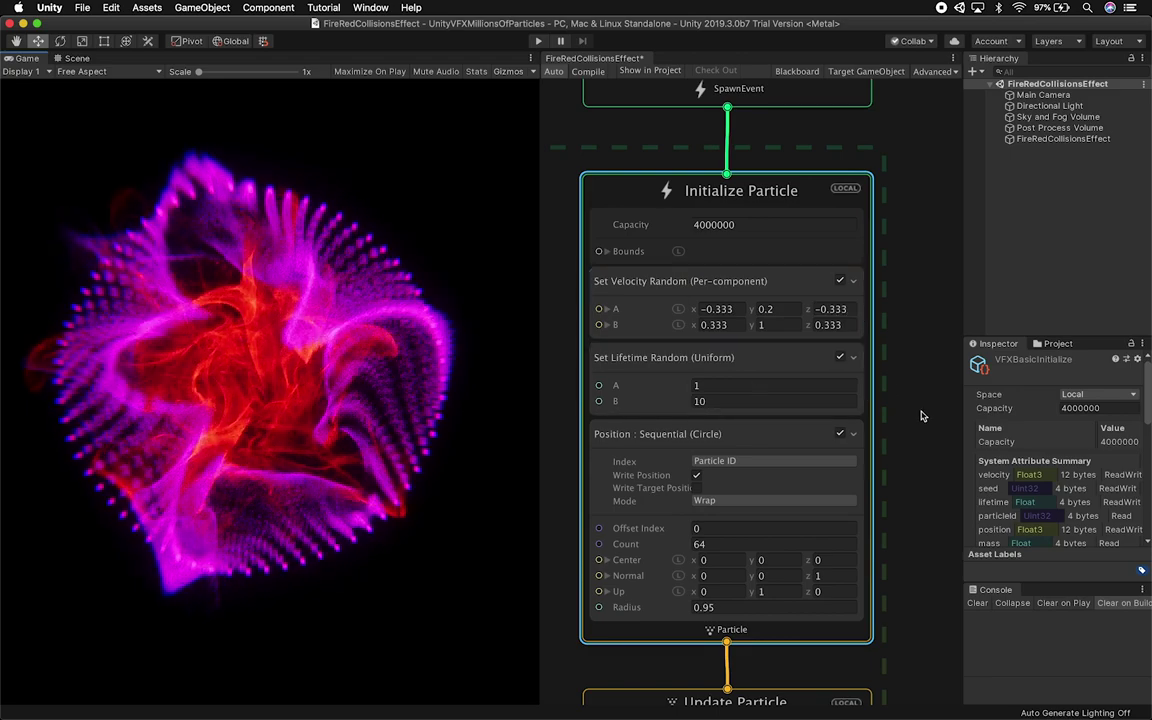
# Step: Try lifetime values of 9 for A and 100 for B in Set Lifetime Random, and restore A to 1 and B to 10
pyautogui.press('alt')
pyautogui.keyDown('alt'); pyautogui.moveTo(907, 455); pyautogui.dragTo(907, 410); pyautogui.keyUp('alt')
pyautogui.keyDown('alt'); pyautogui.moveTo(906, 217); pyautogui.dragTo(904, 250); pyautogui.keyUp('alt')
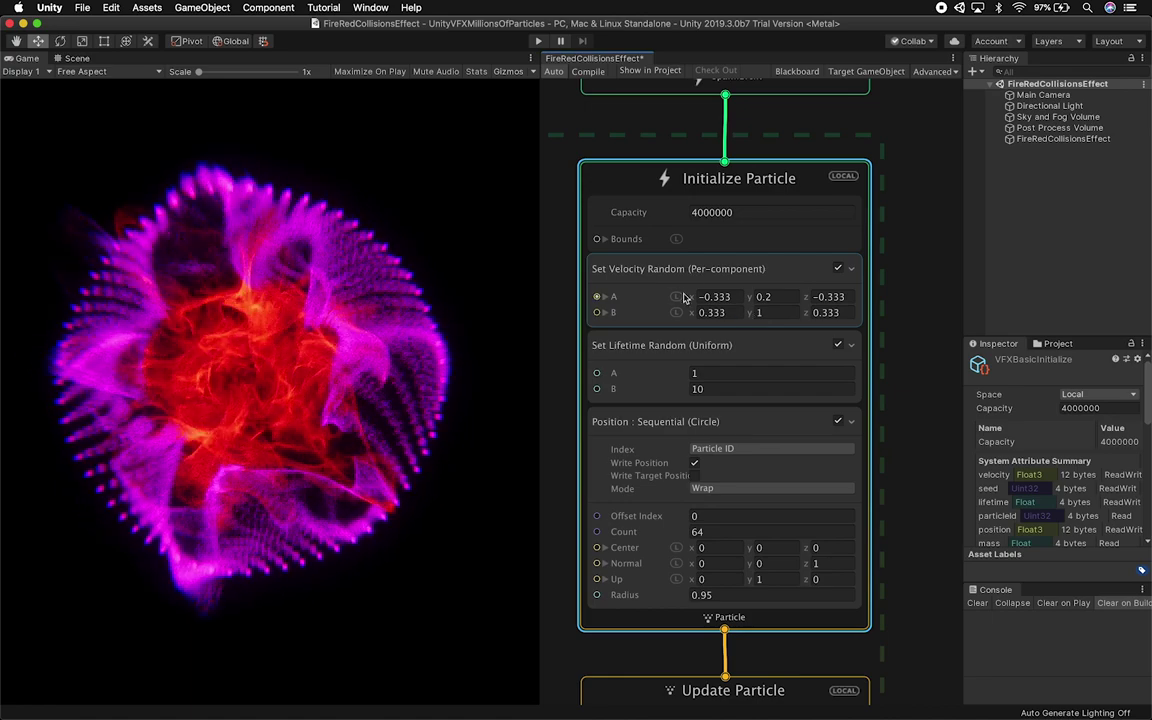
pyautogui.keyDown('alt'); pyautogui.moveTo(919, 457); pyautogui.dragTo(919, 400); pyautogui.keyUp('alt')
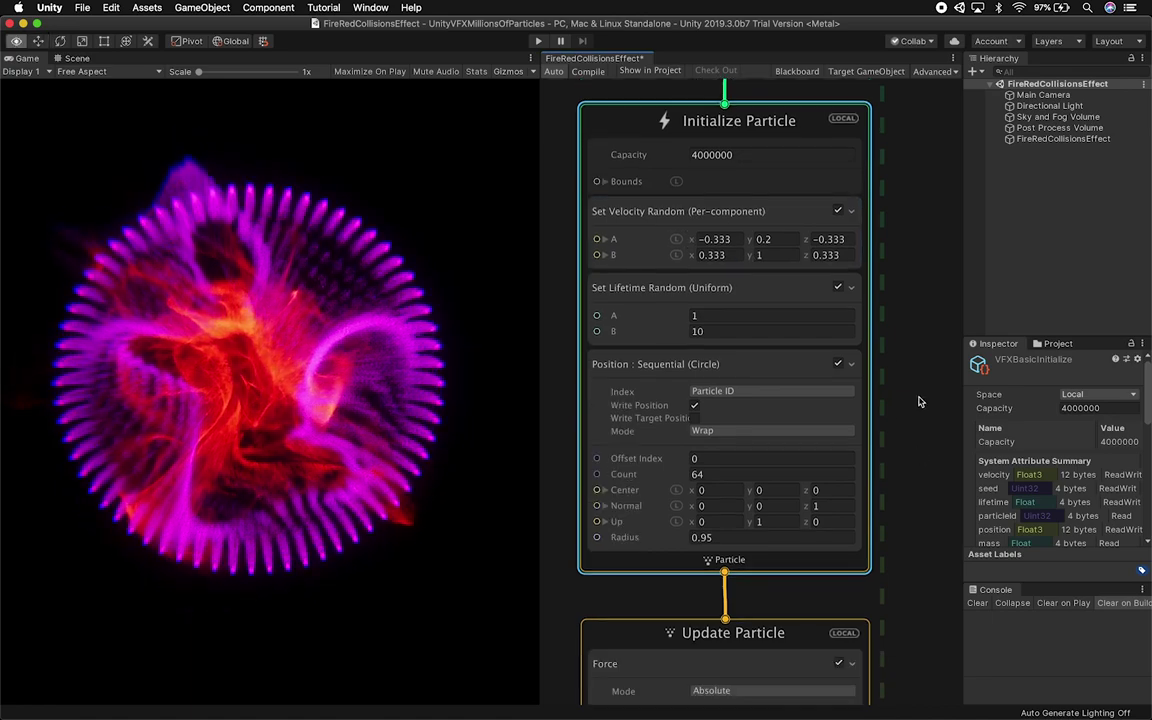
pyautogui.click(700, 315)
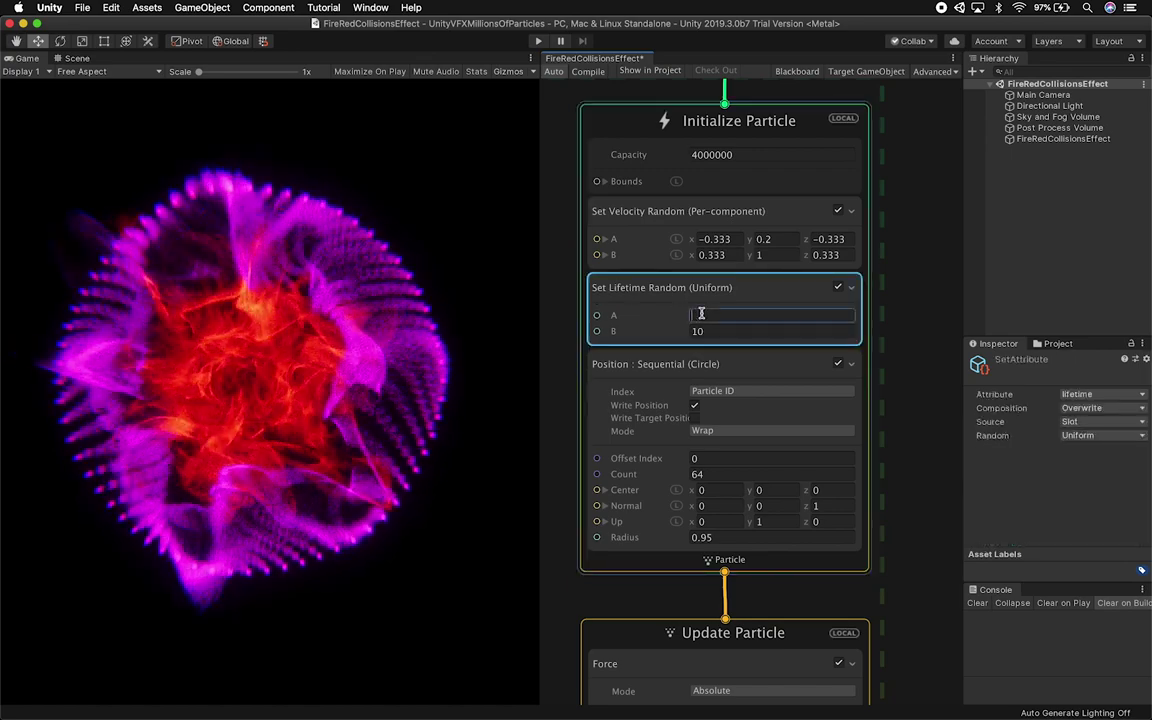
pyautogui.write('9')
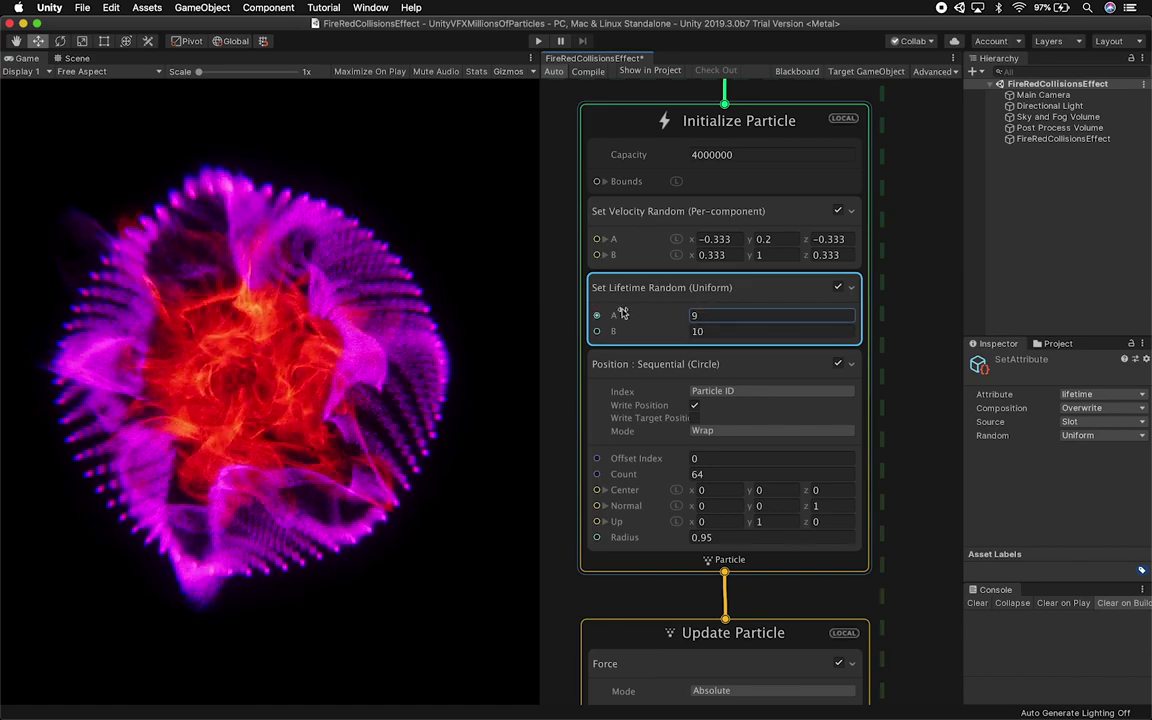
pyautogui.click(708, 331)
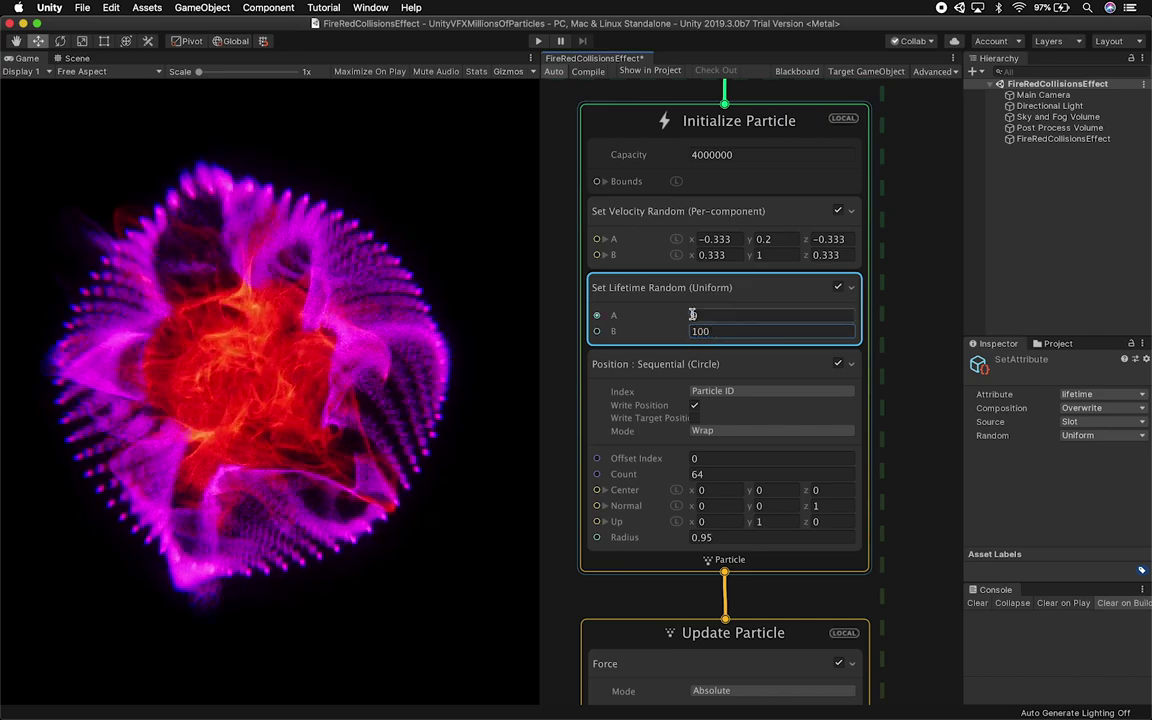
pyautogui.moveTo(679, 316); pyautogui.dragTo(751, 319)
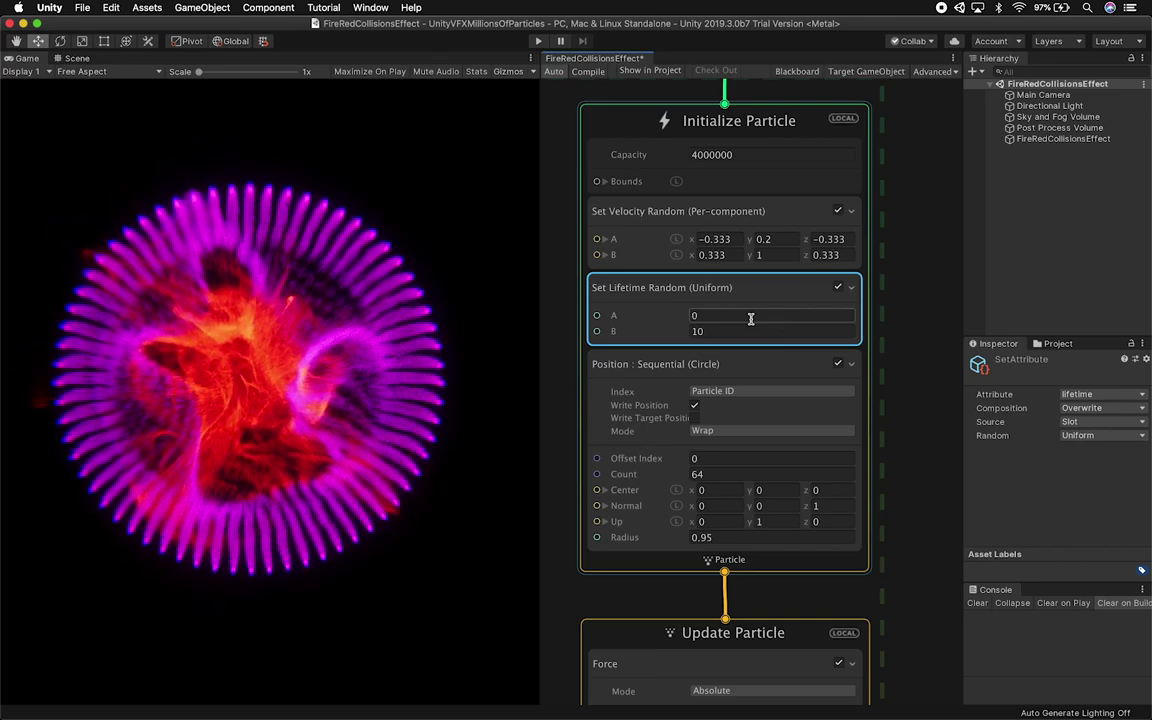
# Step: Disable the Position Sequential (Circle) block to compare the effect, and enable it again
pyautogui.keyDown('alt'); pyautogui.moveTo(919, 448); pyautogui.dragTo(924, 329); pyautogui.keyUp('alt')
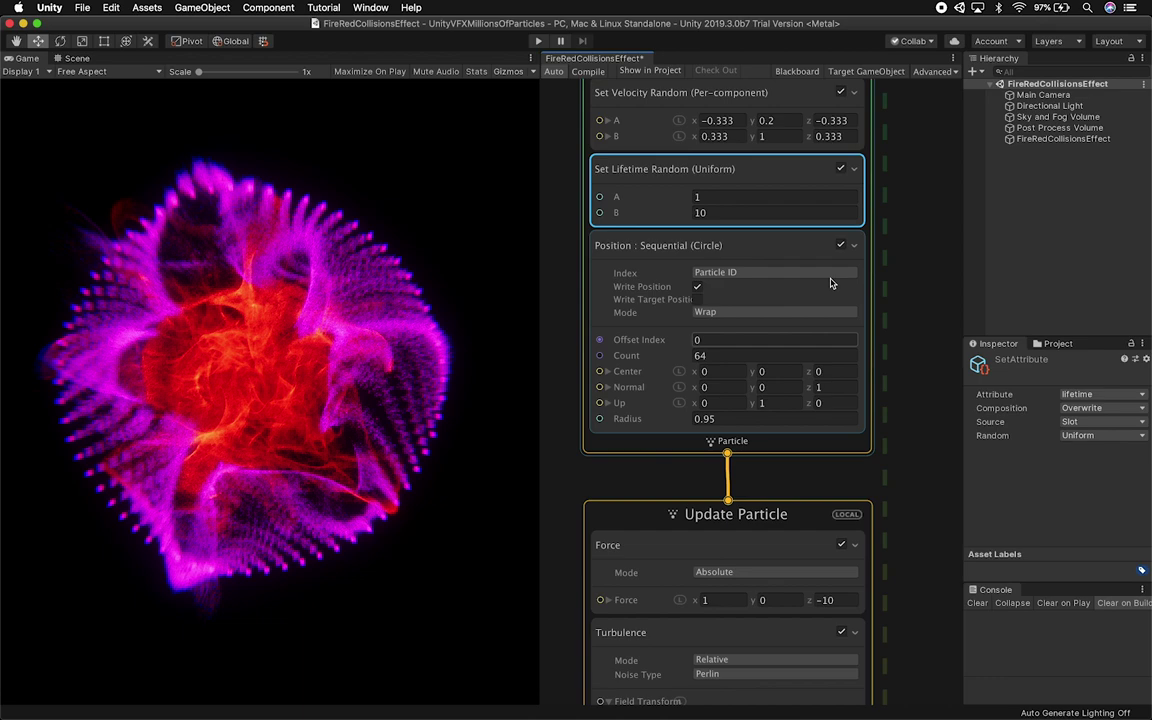
pyautogui.click(840, 246)
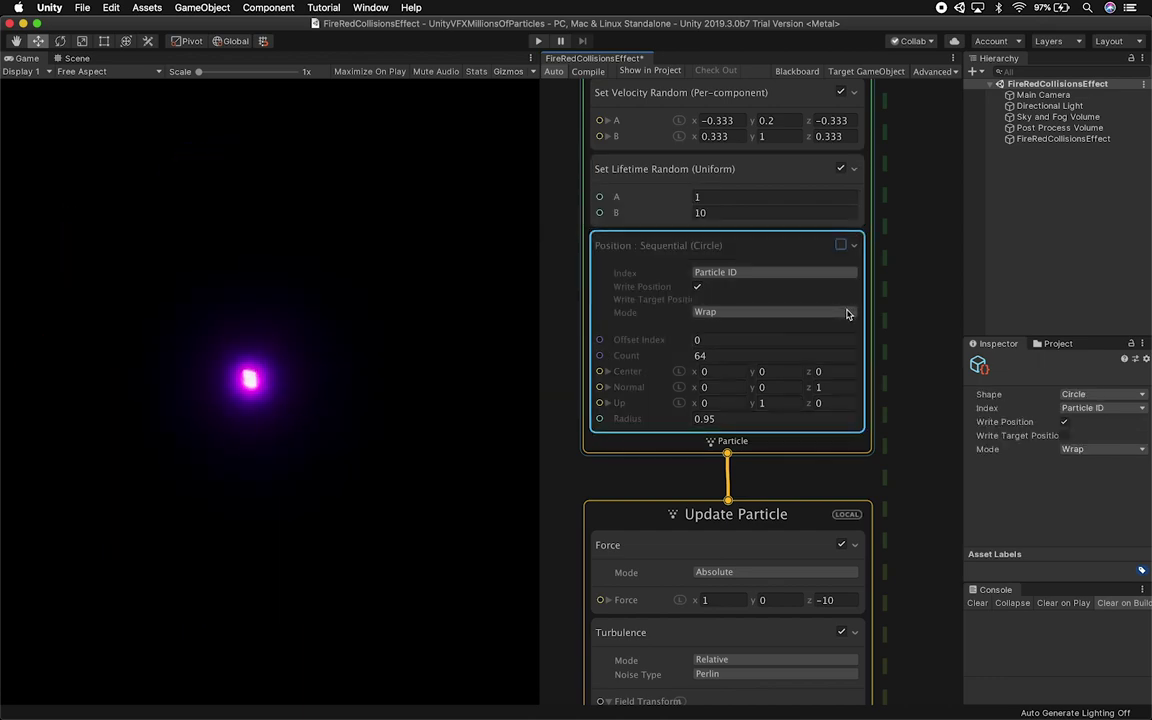
pyautogui.click(841, 246)
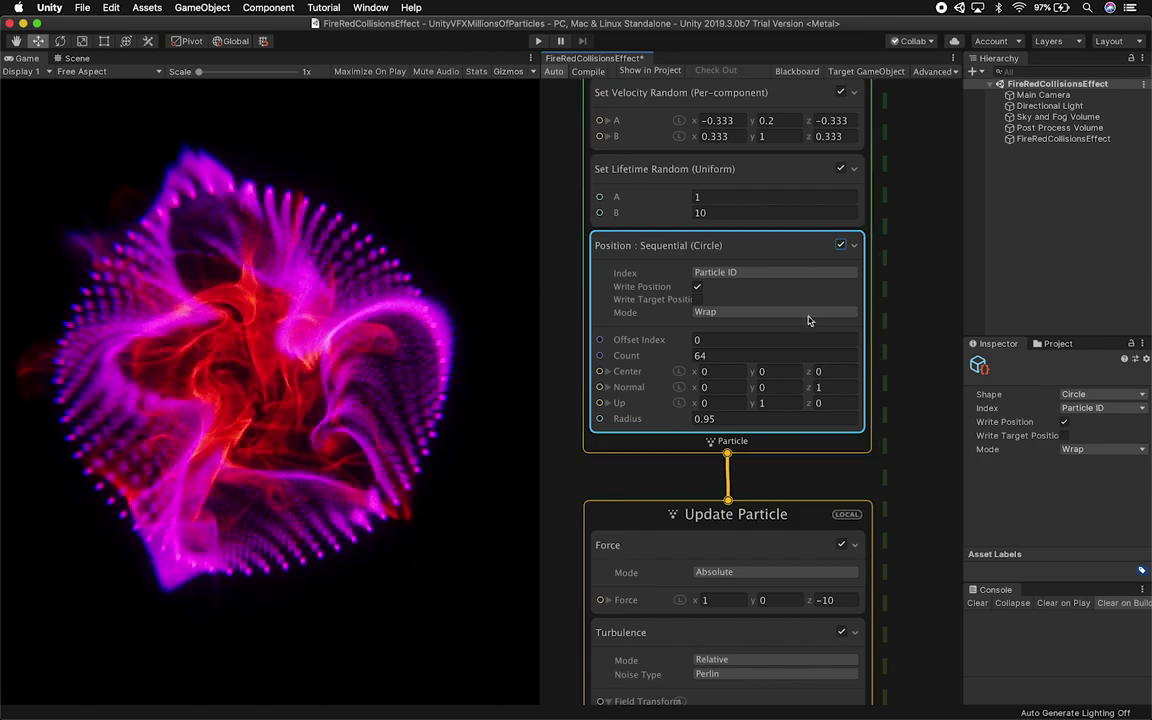
# Step: Set the Force Z value in Update Particle to 0 and orbit around the effect in the Scene view
pyautogui.keyDown('alt'); pyautogui.moveTo(924, 504); pyautogui.dragTo(925, 339); pyautogui.keyUp('alt')
pyautogui.keyDown('alt'); pyautogui.moveTo(919, 414); pyautogui.dragTo(918, 260); pyautogui.keyUp('alt')
pyautogui.keyDown('alt'); pyautogui.moveTo(914, 330); pyautogui.dragTo(913, 264); pyautogui.keyUp('alt')
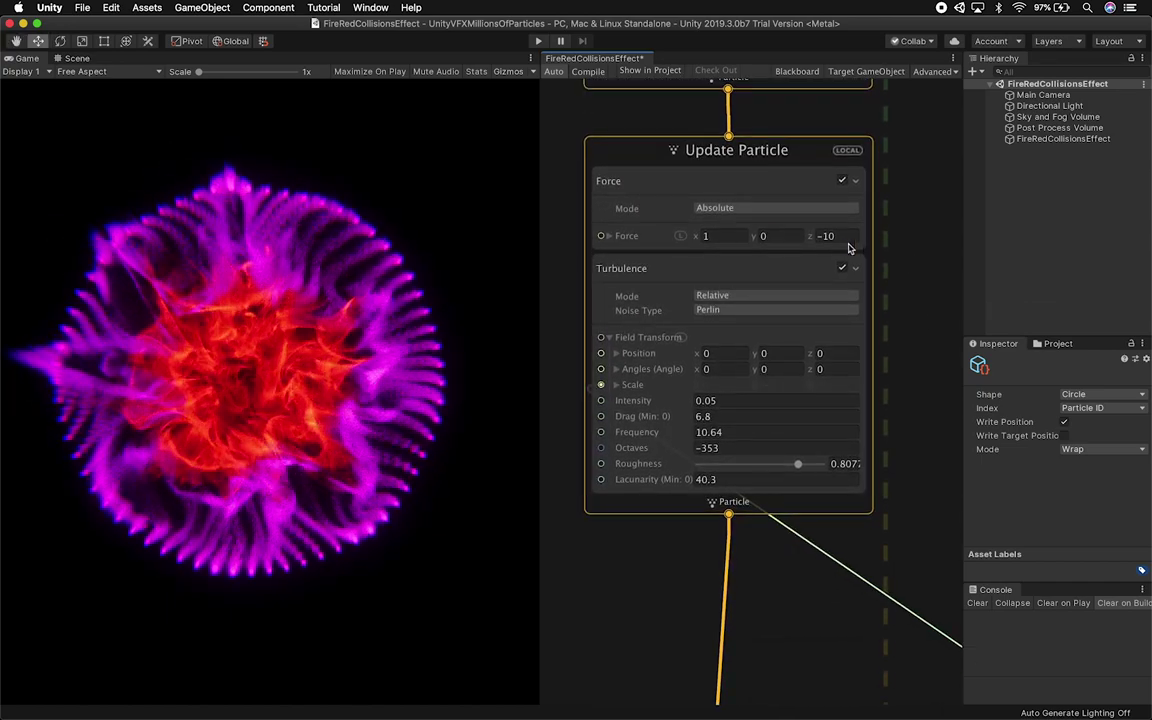
pyautogui.click(830, 236)
pyautogui.write('0')
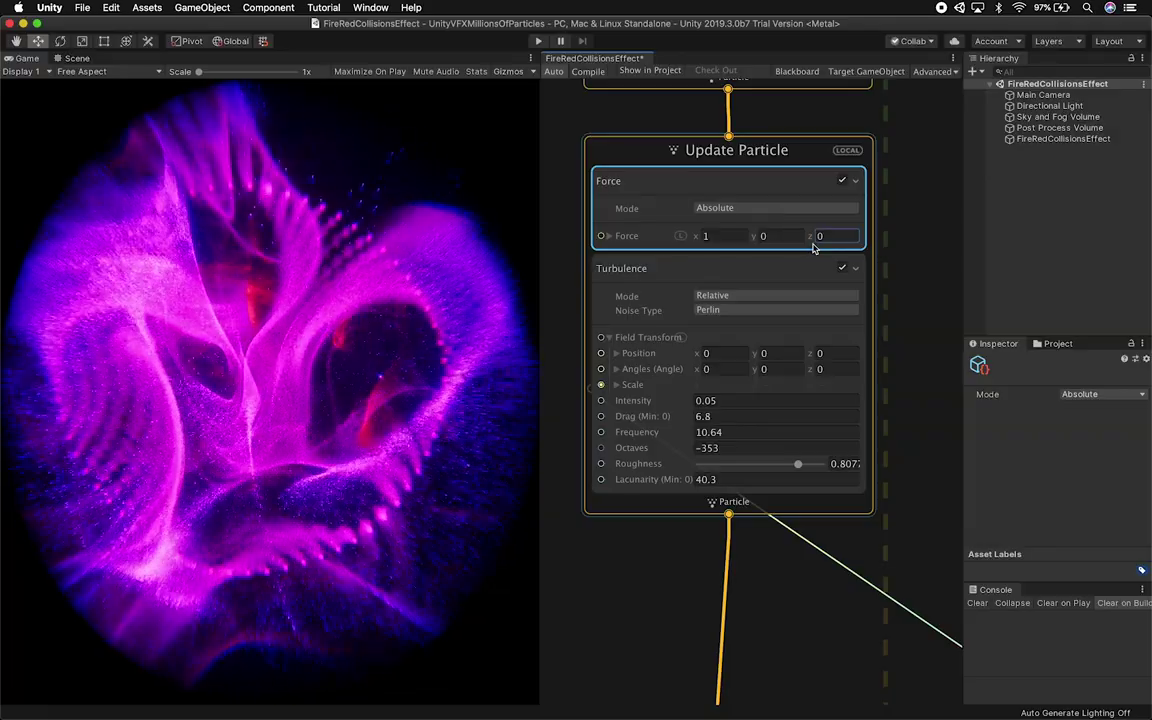
pyautogui.click(76, 58)
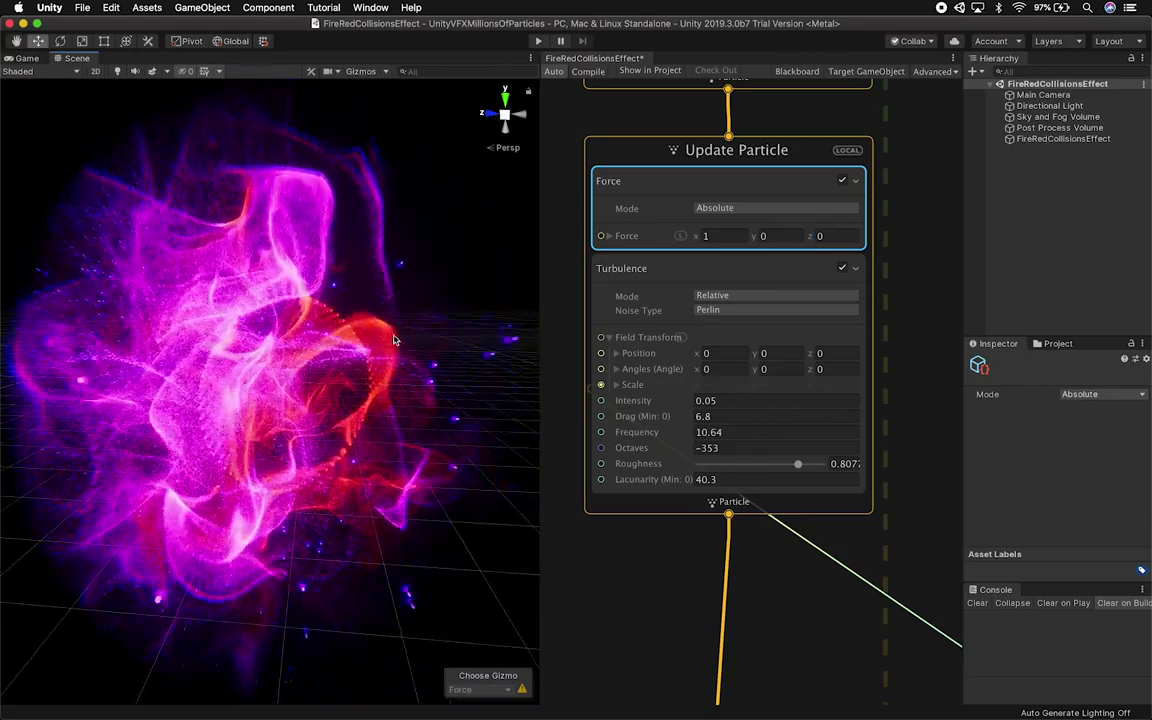
pyautogui.keyDown('alt'); pyautogui.moveTo(366, 342); pyautogui.dragTo(300, 431); pyautogui.keyUp('alt')
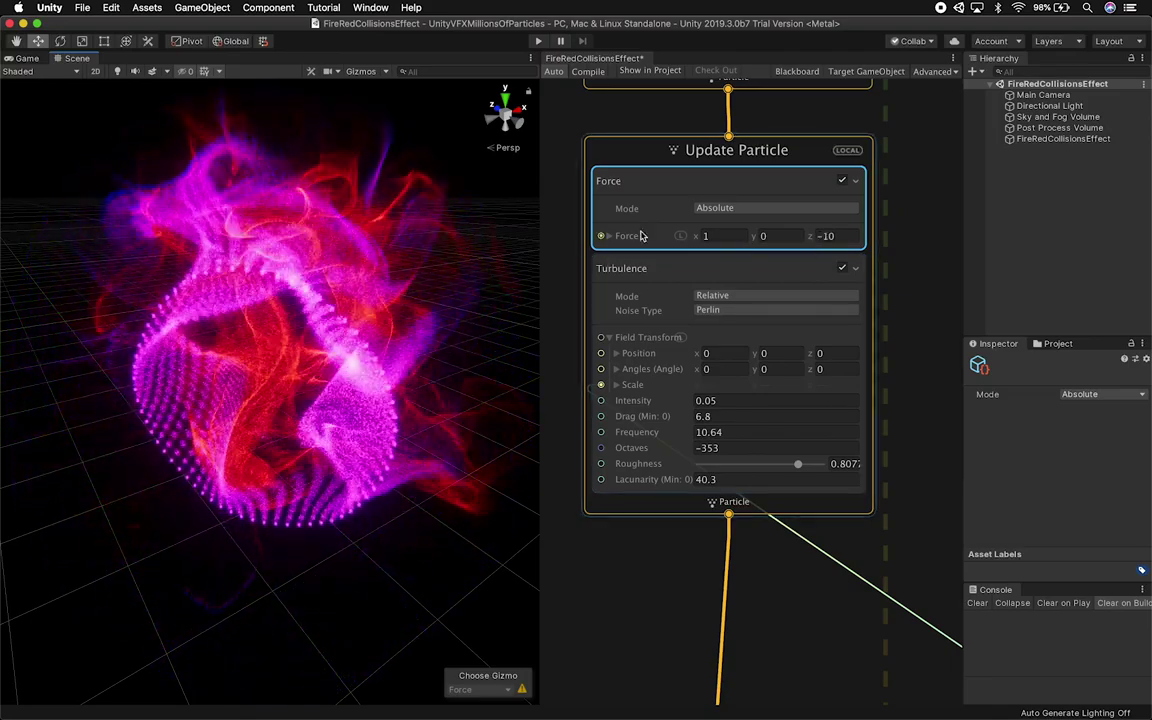
# Step: Set Force Z in Update Particle to -39.46, orbit around the effect, and return to the Game view
pyautogui.keyDown('alt'); pyautogui.moveTo(455, 290); pyautogui.dragTo(384, 388); pyautogui.keyUp('alt')
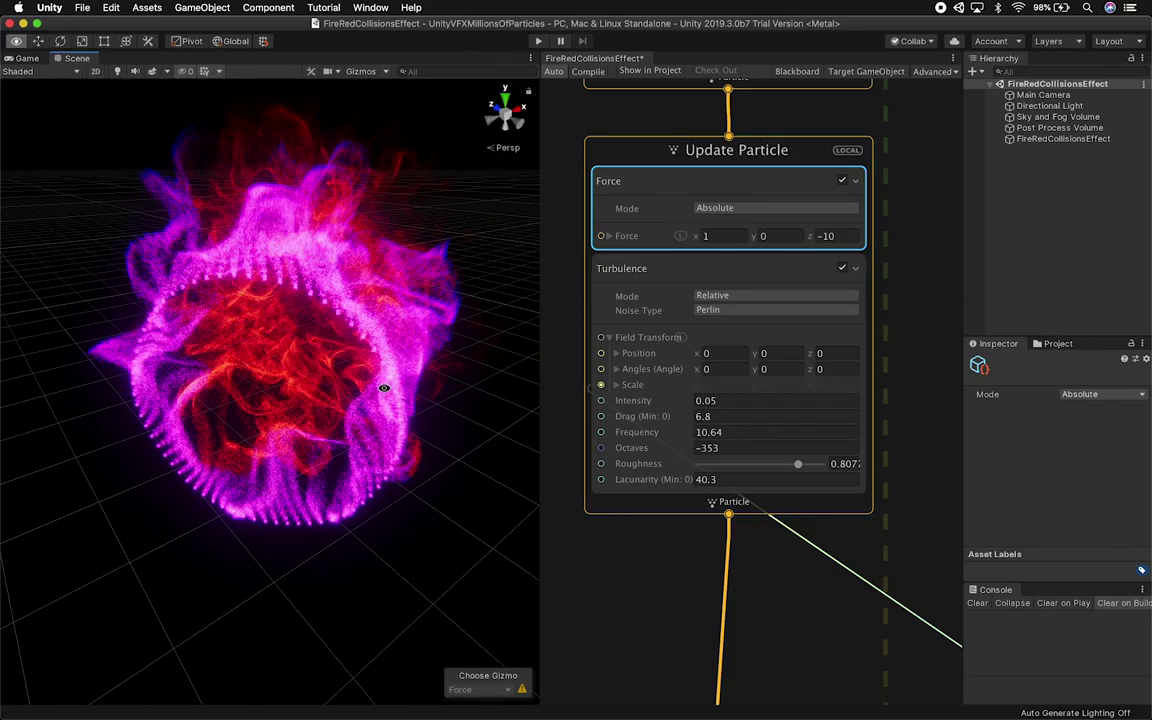
pyautogui.moveTo(812, 237); pyautogui.dragTo(599, 261)
pyautogui.keyDown('alt'); pyautogui.moveTo(393, 296); pyautogui.dragTo(150, 170); pyautogui.keyUp('alt')
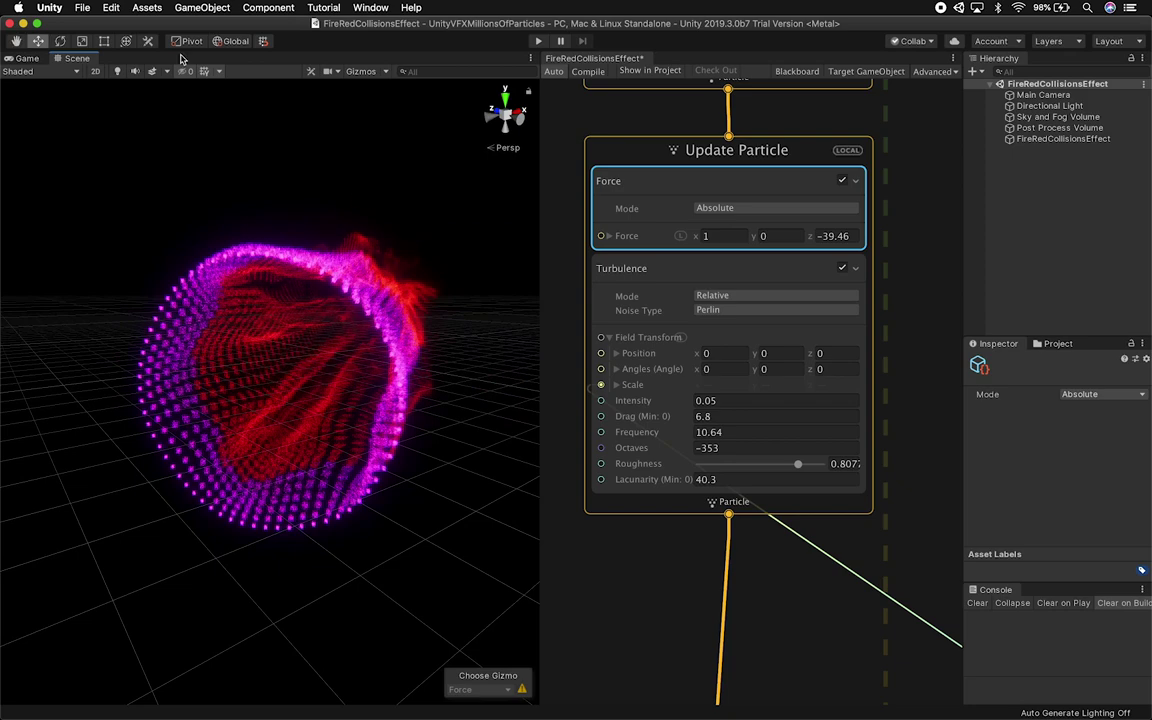
pyautogui.click(14, 58)
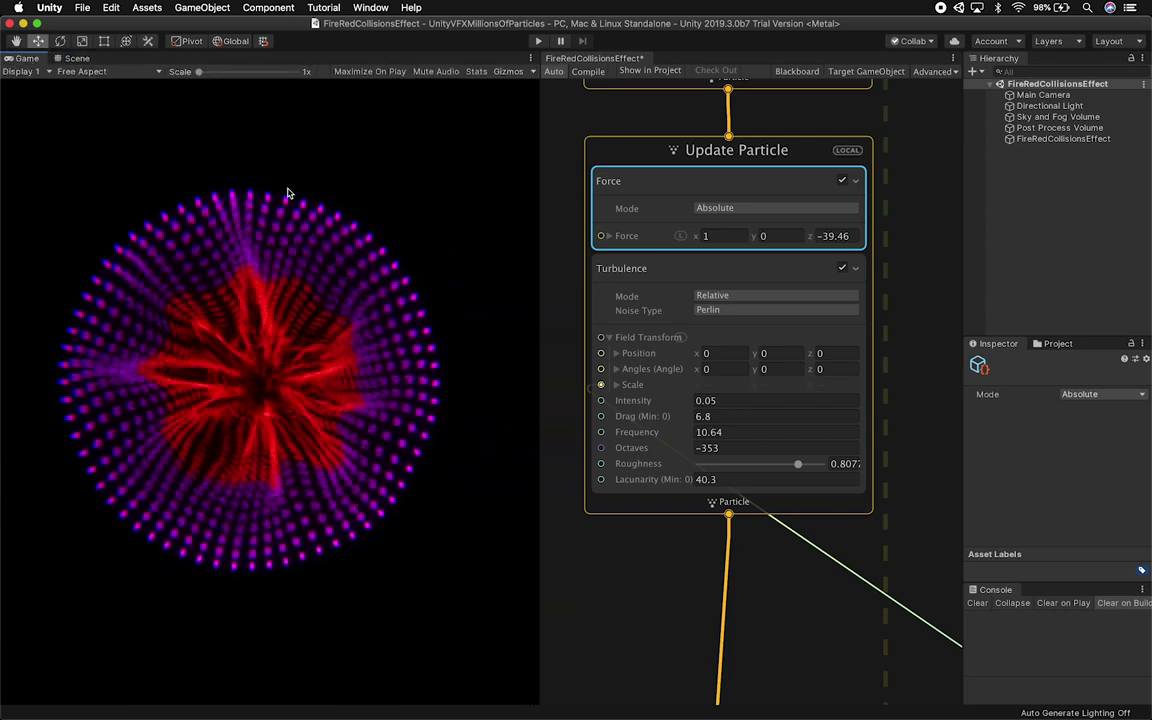
# Step: Set Force Z in the Update Particle context to -10
pyautogui.click(838, 240)
pyautogui.write('-10')
pyautogui.press('Return')
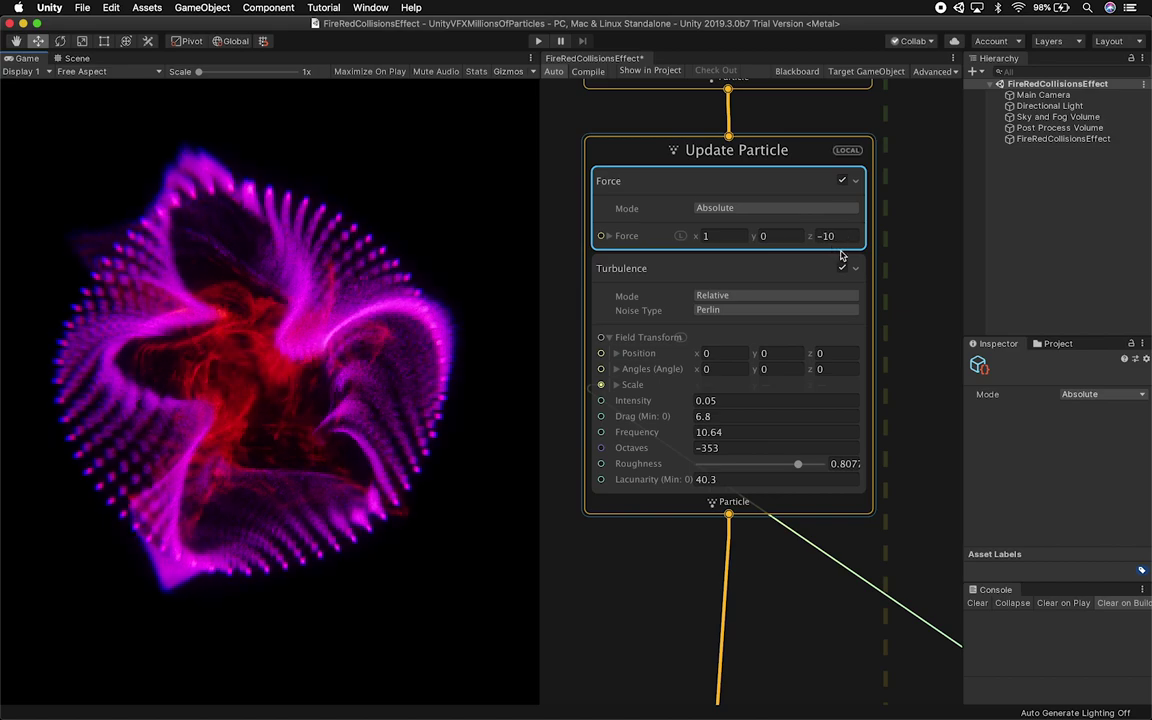
# Step: Try a Force X value of 12.25 in Update Particle and undo it
pyautogui.moveTo(696, 240); pyautogui.dragTo(858, 242)
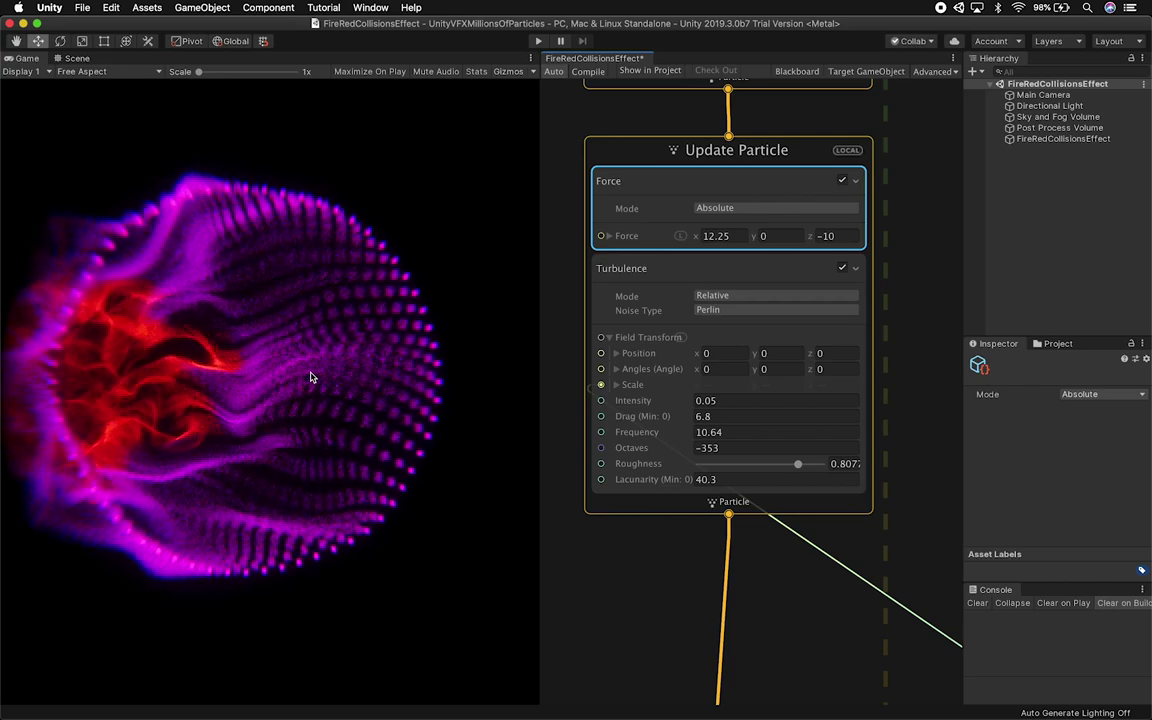
pyautogui.press('super+z')
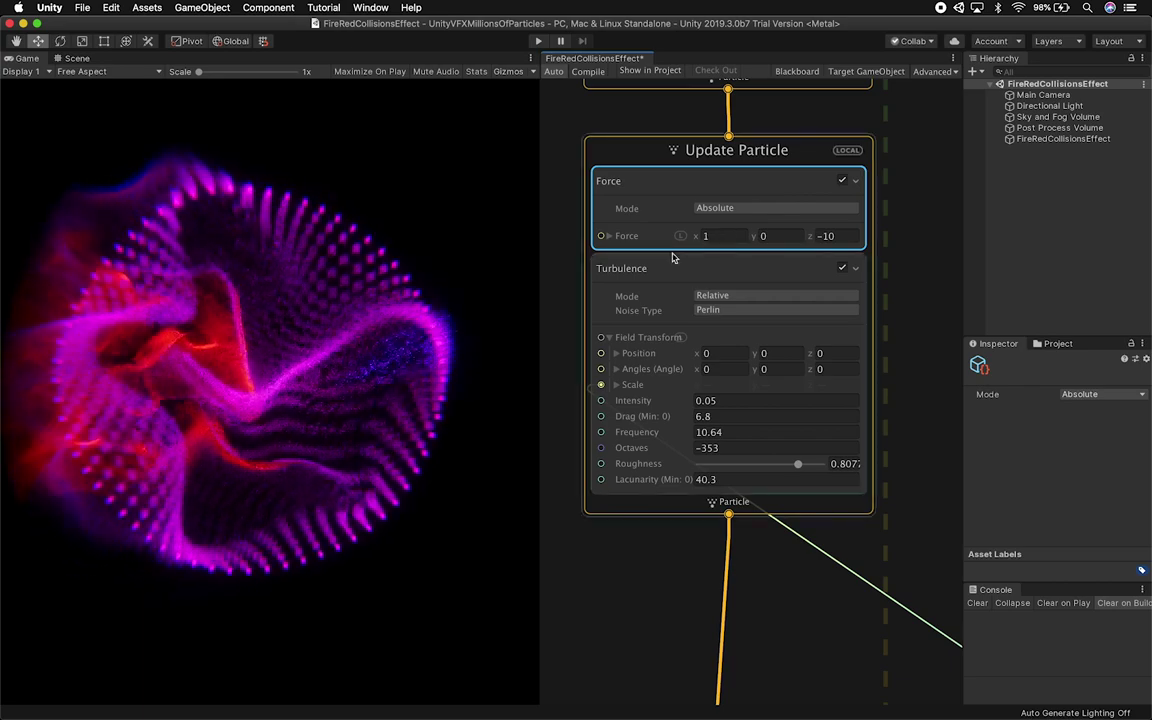
pyautogui.click(672, 258)
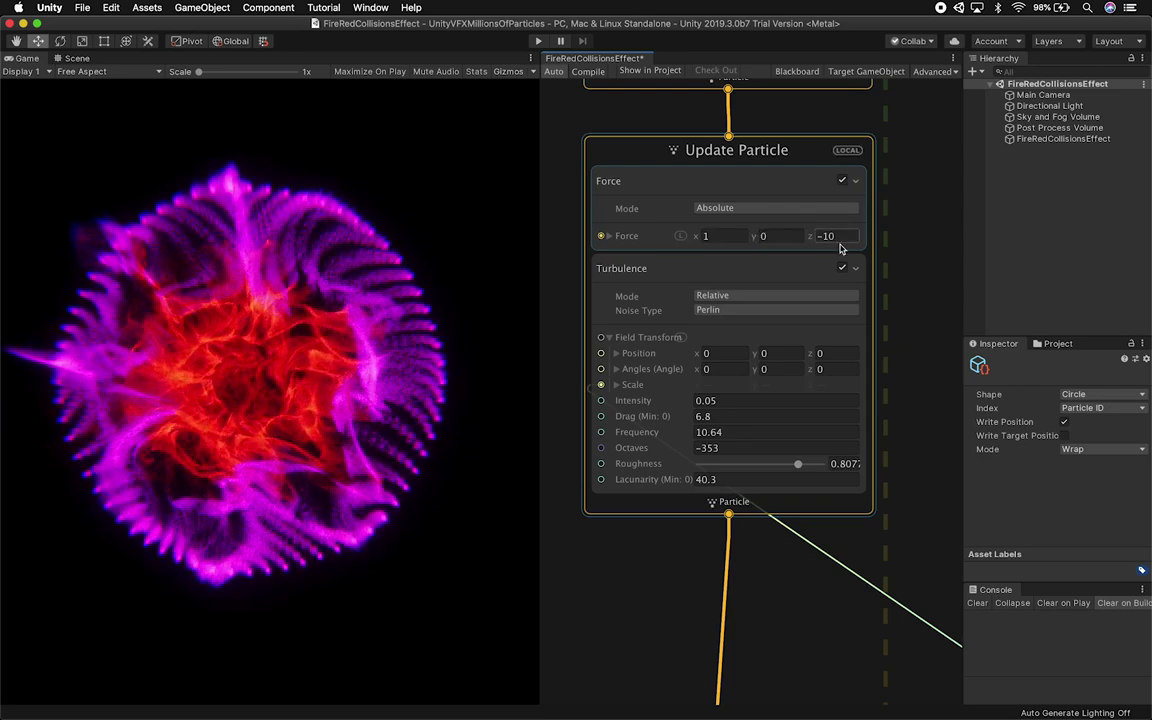
# Step: Enable the Position Sequential (Circle) block in the initialize context again
pyautogui.press('super+s')
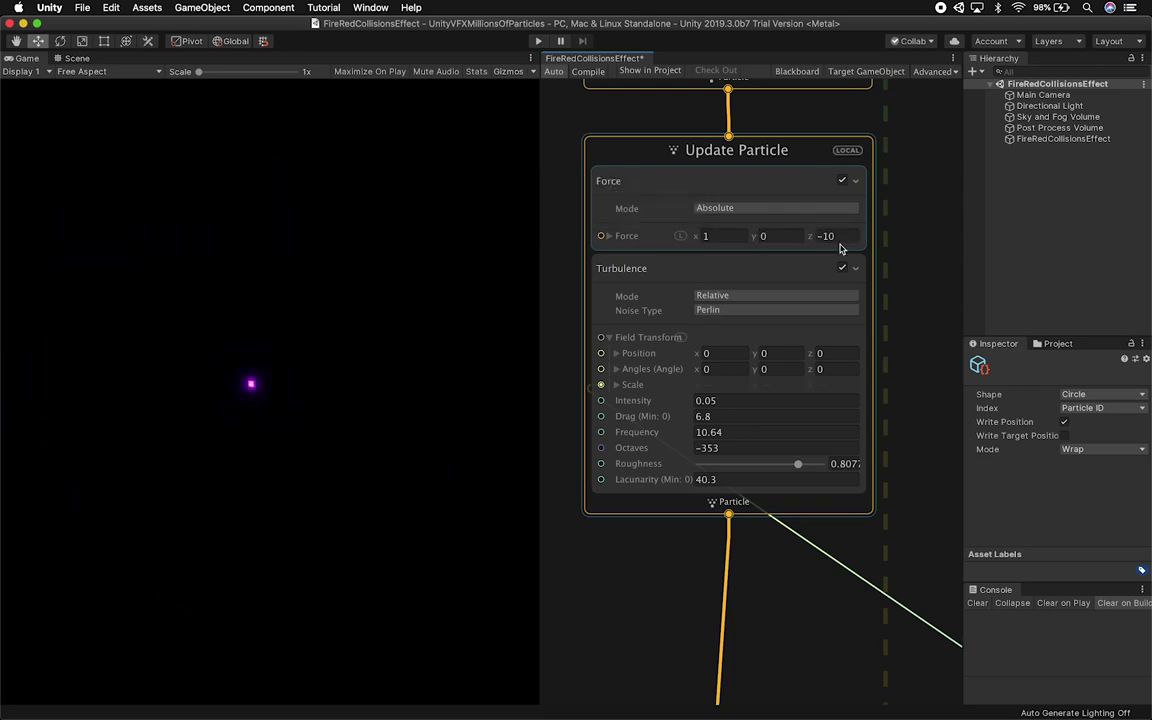
pyautogui.scroll(5, 880, 280)
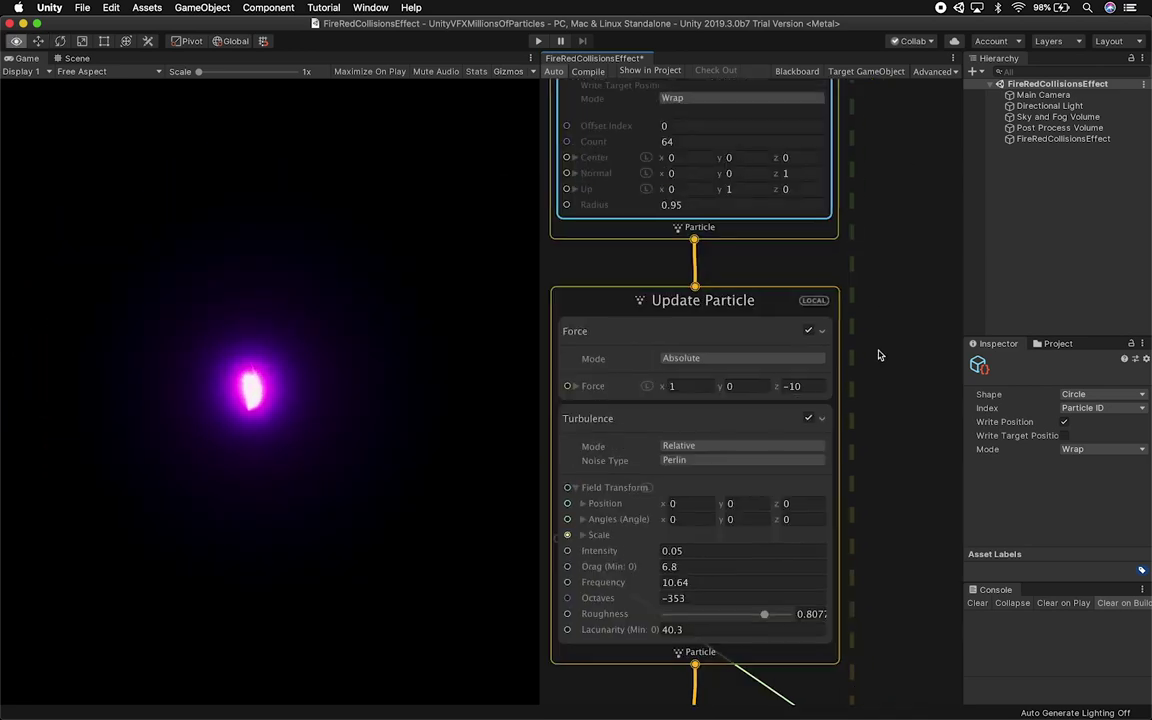
pyautogui.click(809, 128)
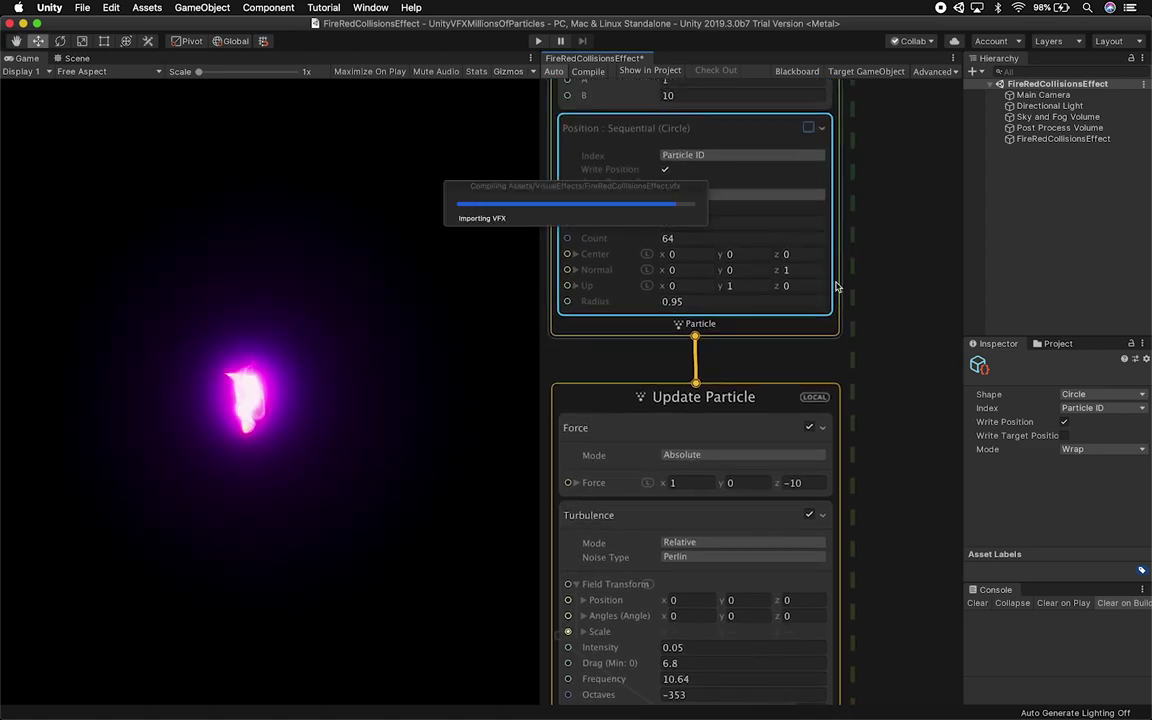
# Step: Disable the Turbulence block in Update Particle to compare the effect, and enable it again
pyautogui.keyDown('alt'); pyautogui.moveTo(879, 498); pyautogui.dragTo(887, 221); pyautogui.keyUp('alt')
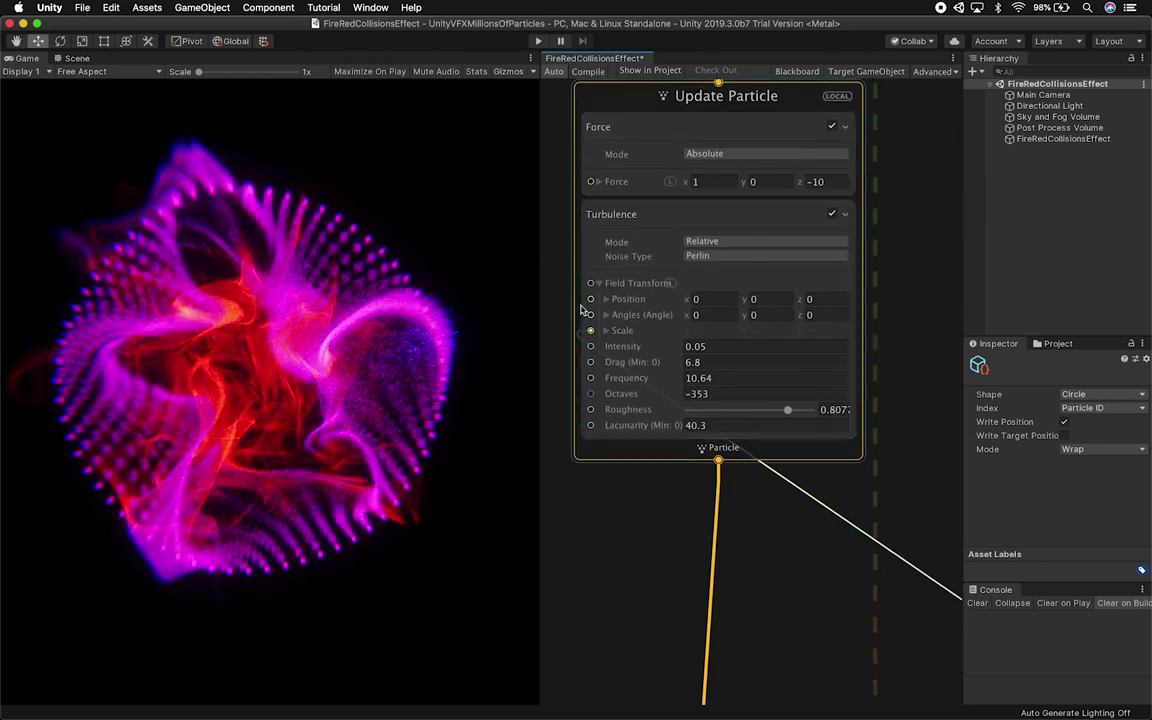
pyautogui.click(831, 213)
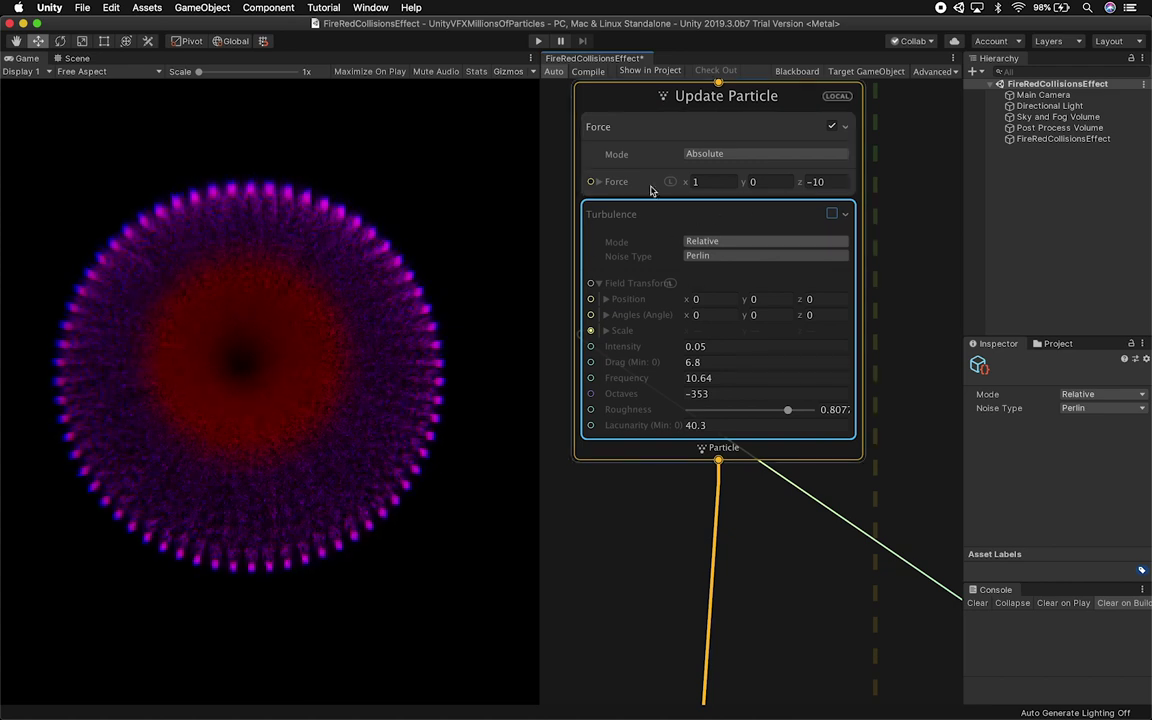
pyautogui.click(832, 214)
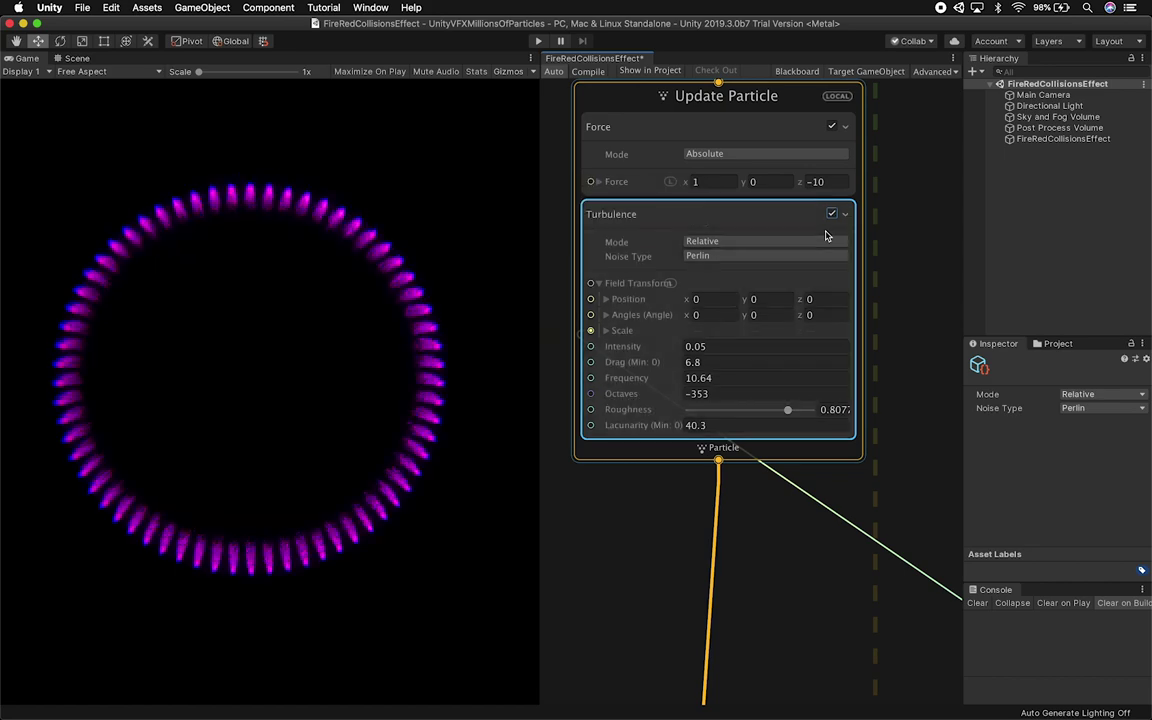
# Step: Try the Cellular noise type in the Turbulence block, and switch it back to Perlin
pyautogui.click(705, 258)
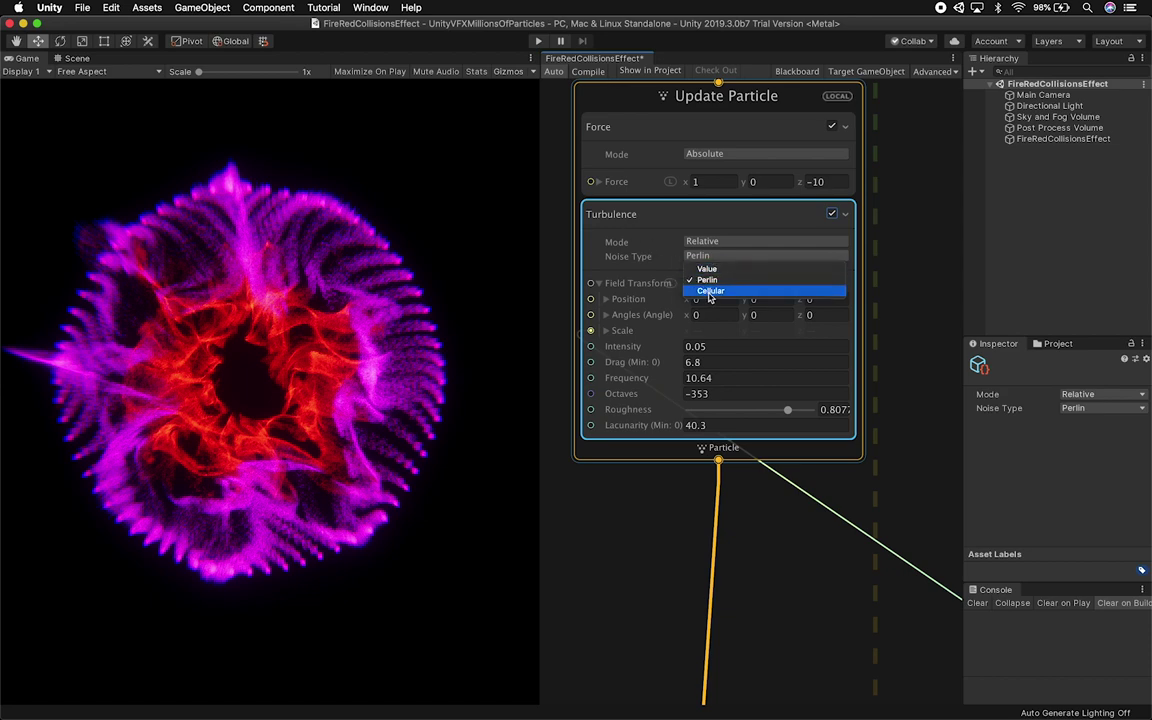
pyautogui.click(710, 291)
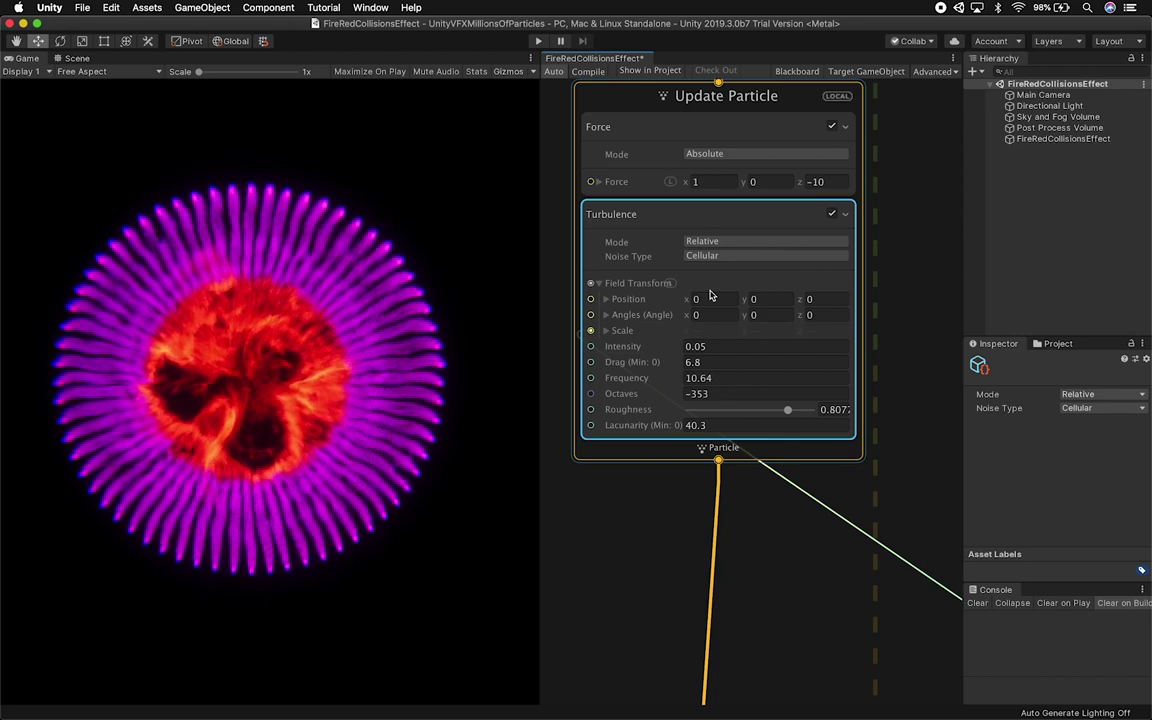
pyautogui.click(728, 256)
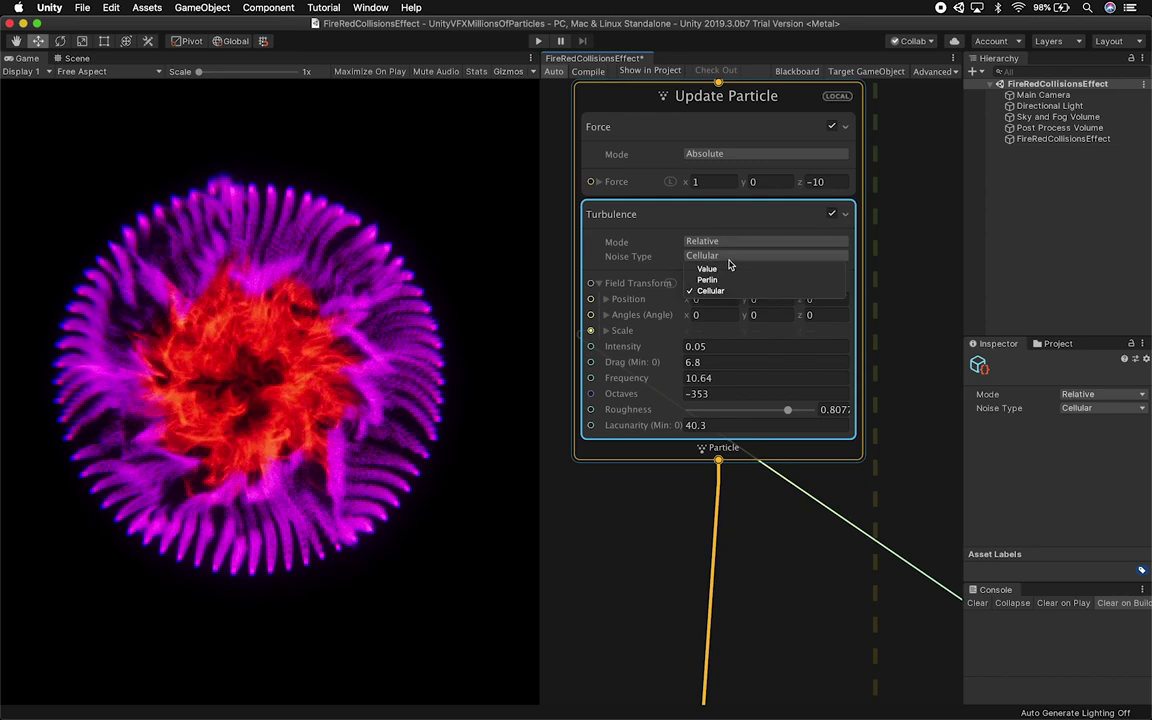
pyautogui.click(723, 284)
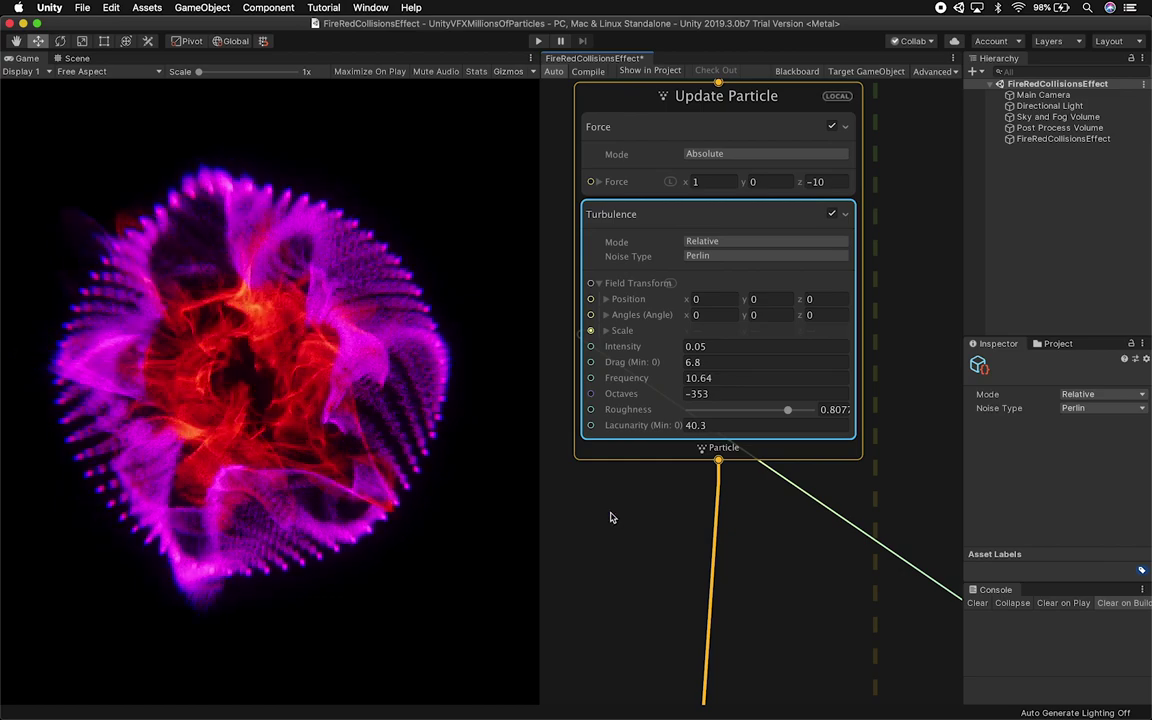
# Step: Try other Intensity values in the Turbulence block and restore 0.05
pyautogui.moveTo(925, 404); pyautogui.dragTo(966, 343, button='middle')
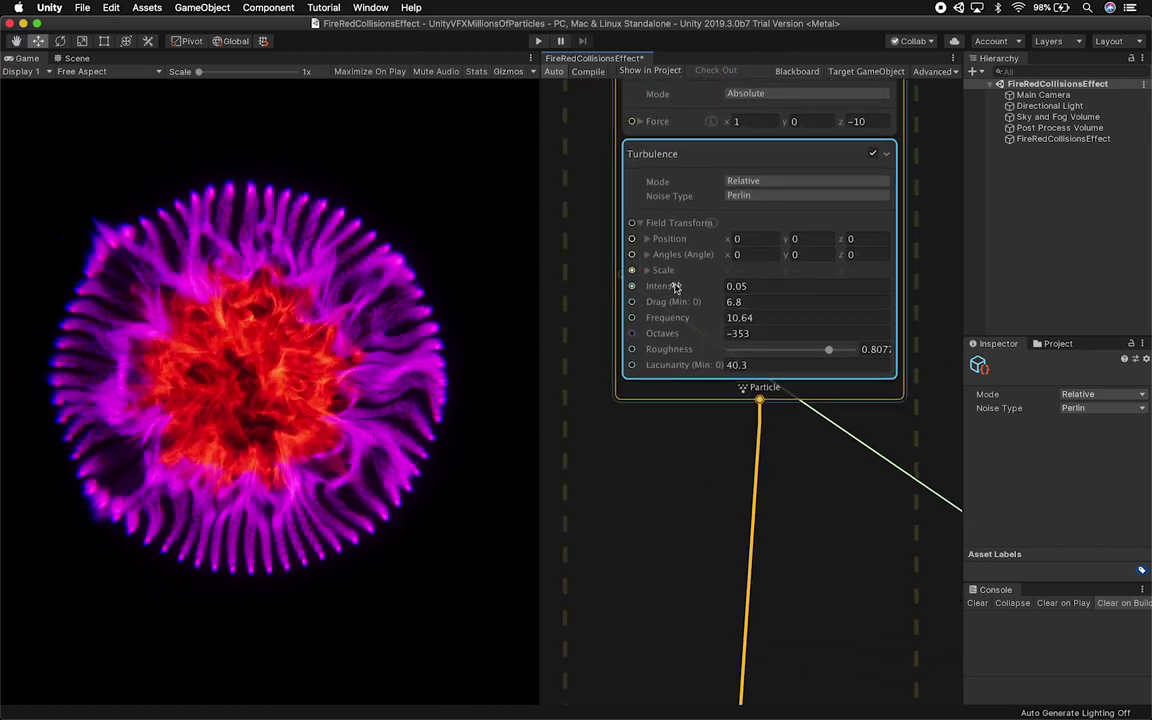
pyautogui.moveTo(675, 288); pyautogui.dragTo(748, 286)
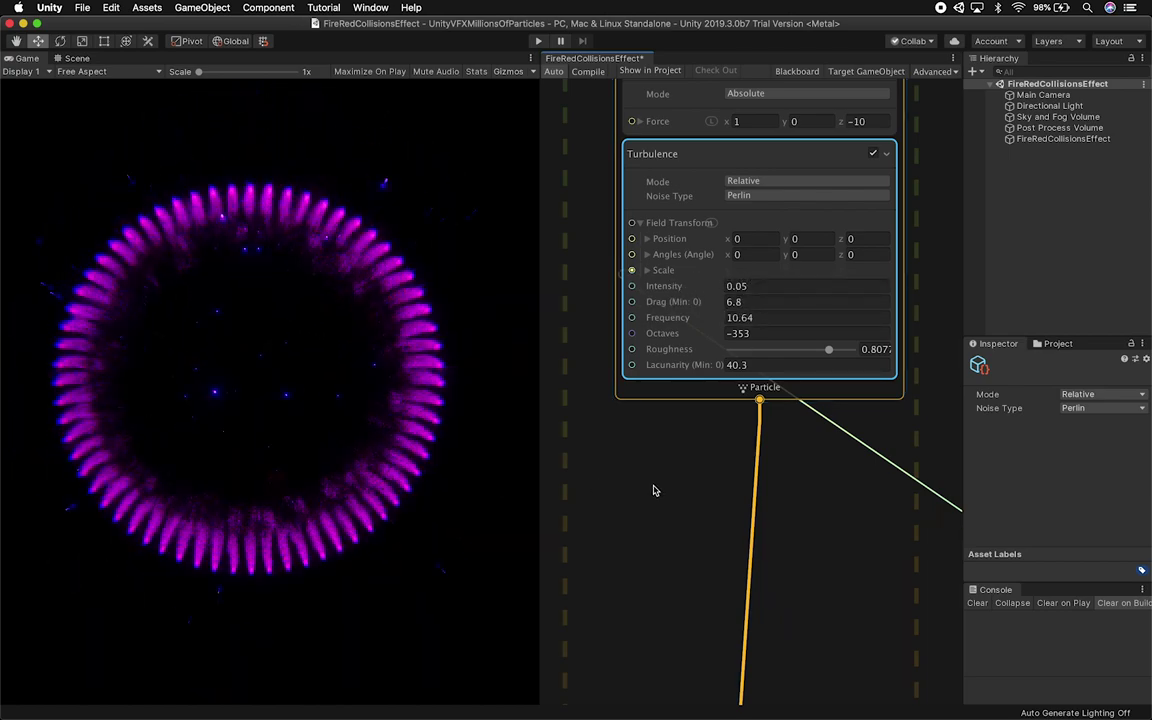
pyautogui.moveTo(660, 287); pyautogui.dragTo(697, 291)
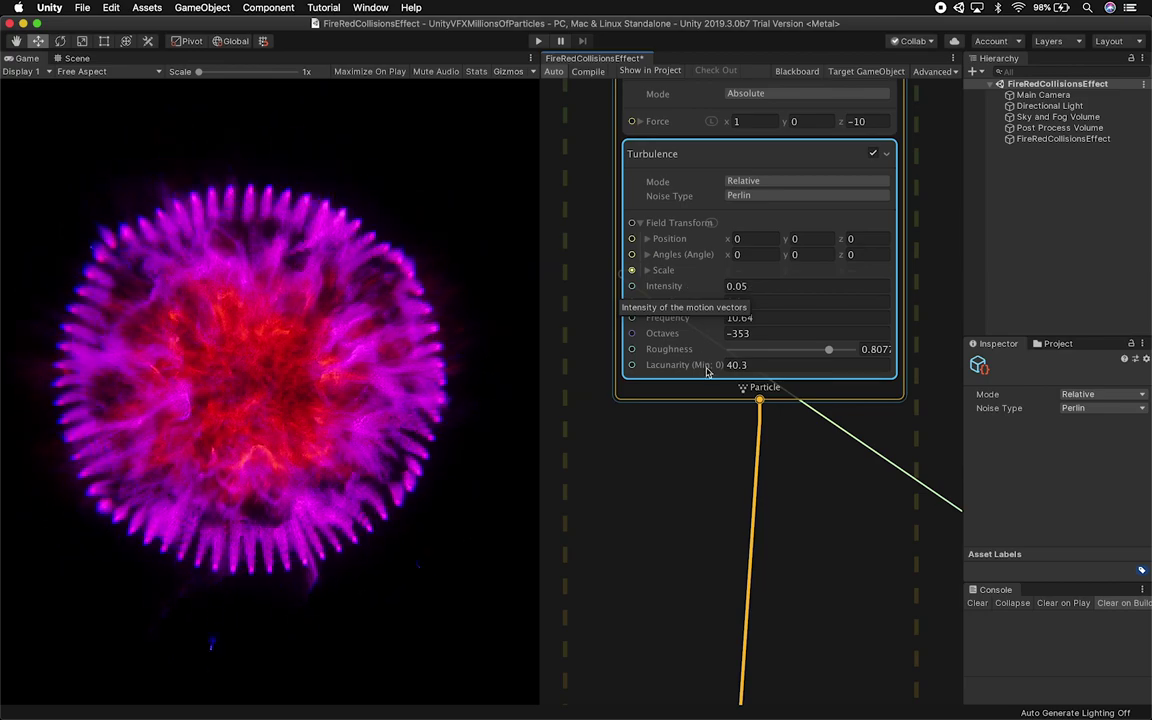
# Step: Try a Turbulence Drag of 12.53, orbit around the effect in the Scene view, and undo the change back in the Game view
pyautogui.moveTo(697, 307)
pyautogui.mouseDown()
pyautogui.moveTo(647, 308)
pyautogui.moveTo(699, 301)
pyautogui.mouseUp()
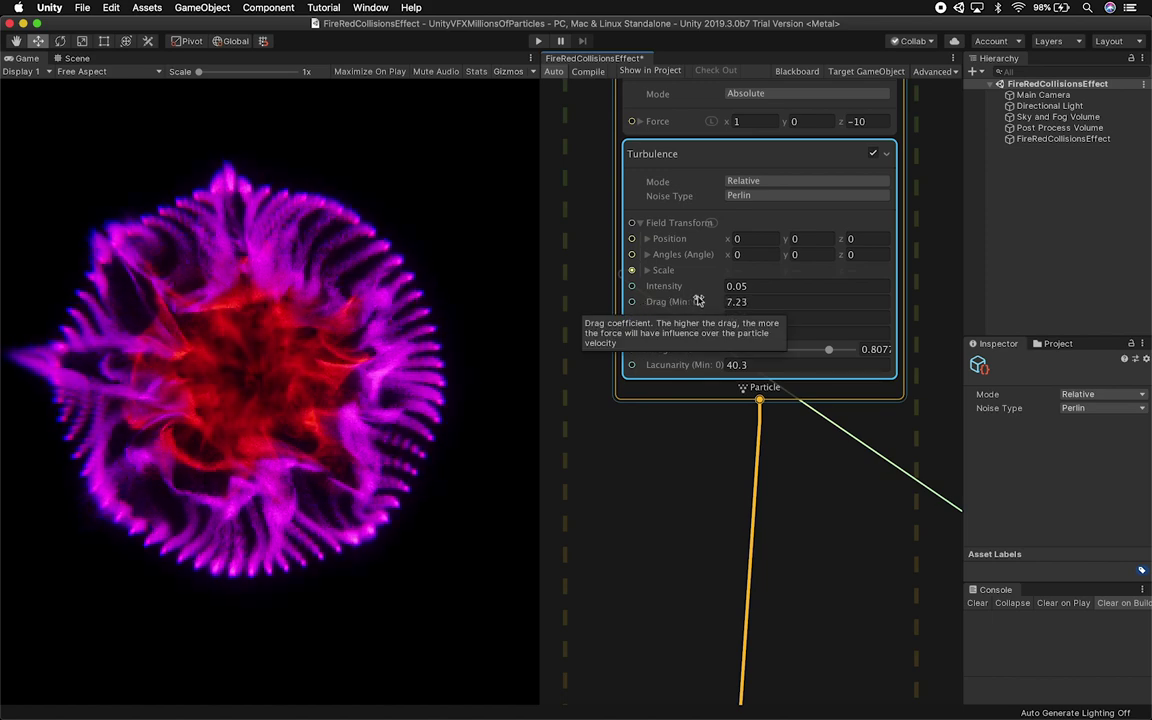
pyautogui.moveTo(698, 301); pyautogui.dragTo(743, 298)
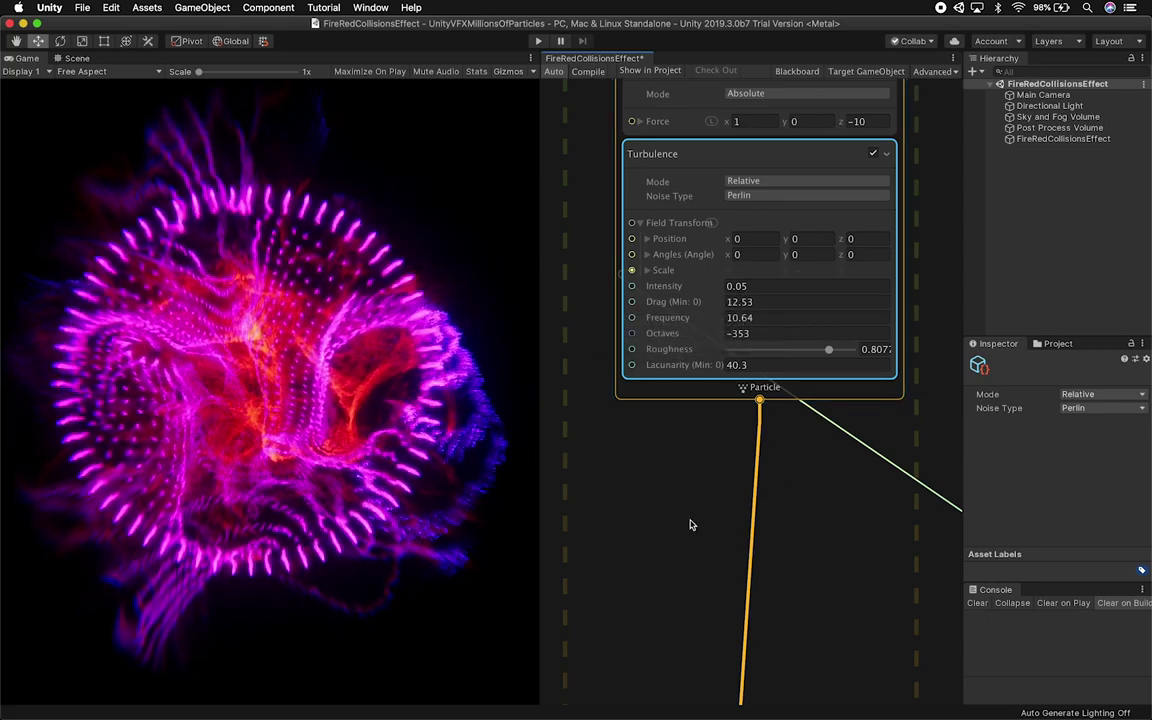
pyautogui.click(83, 71)
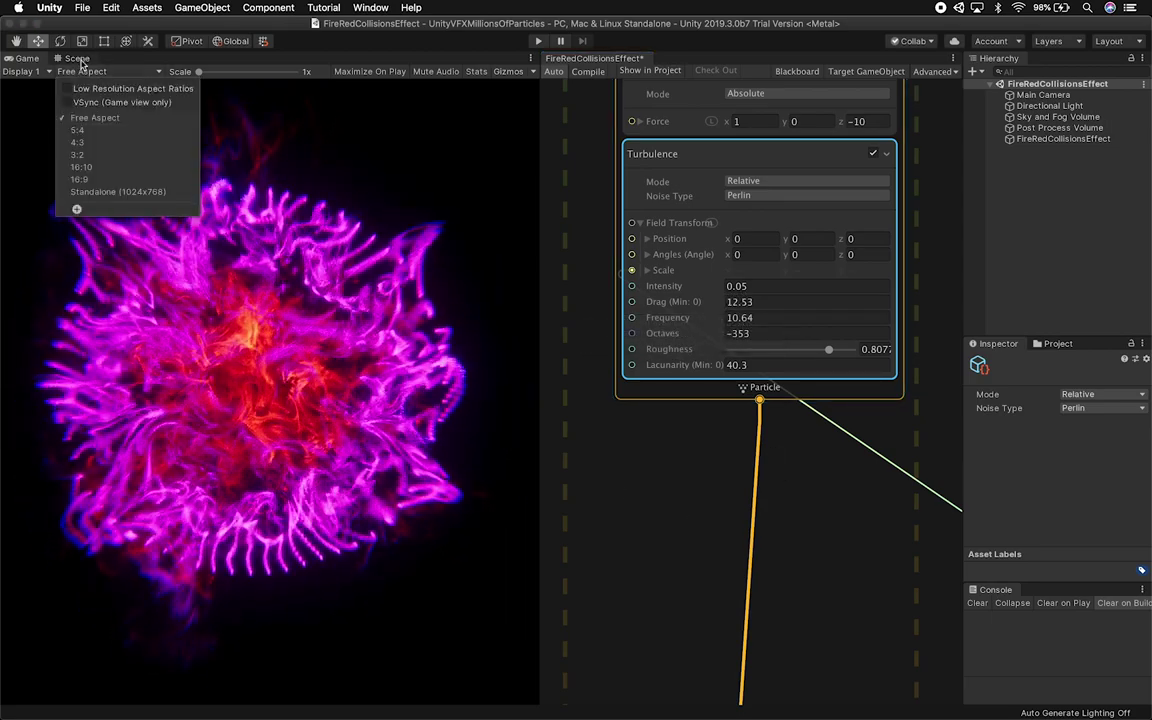
pyautogui.click(81, 59)
pyautogui.moveTo(375, 345)
pyautogui.keyDown('alt'); pyautogui.mouseDown()
pyautogui.moveTo(203, 298)
pyautogui.moveTo(329, 316)
pyautogui.moveTo(378, 360)
pyautogui.mouseUp(); pyautogui.keyUp('alt')
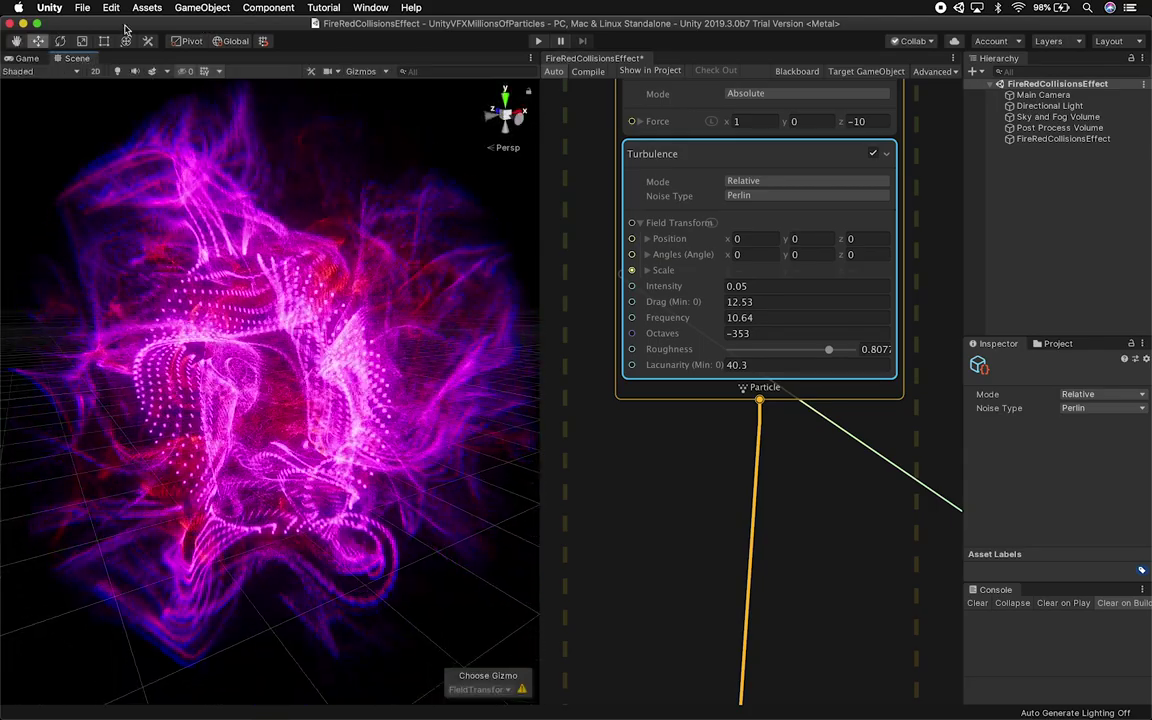
pyautogui.click(25, 59)
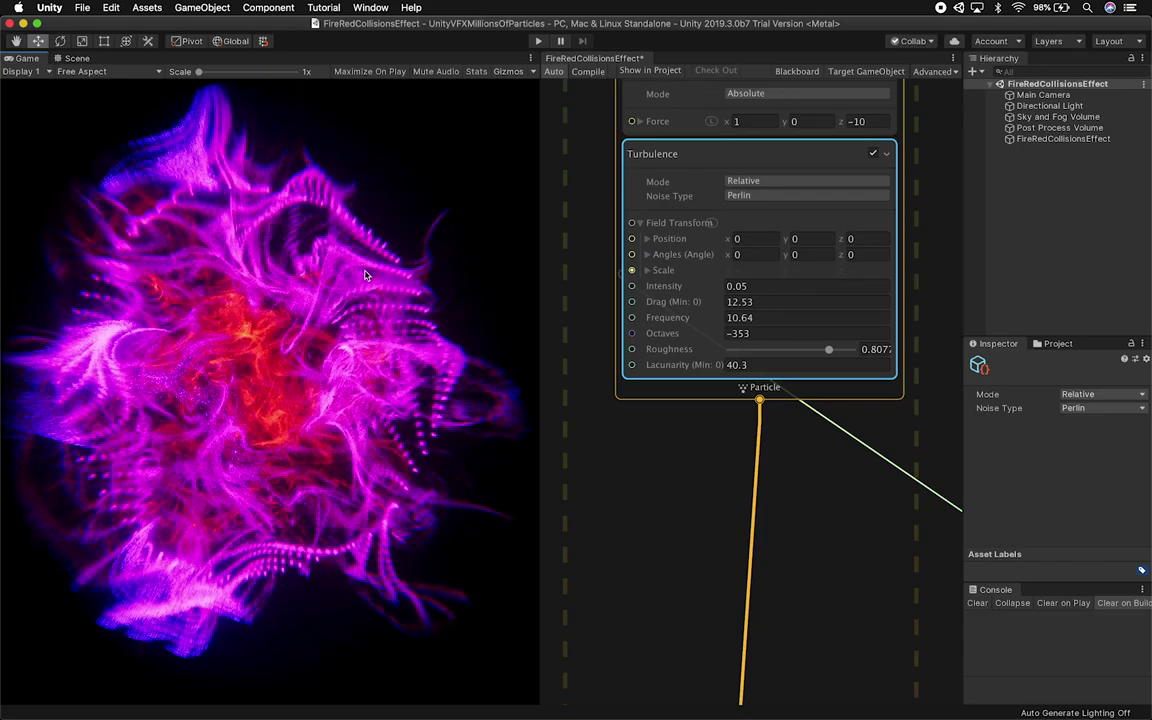
pyautogui.press('super+z')
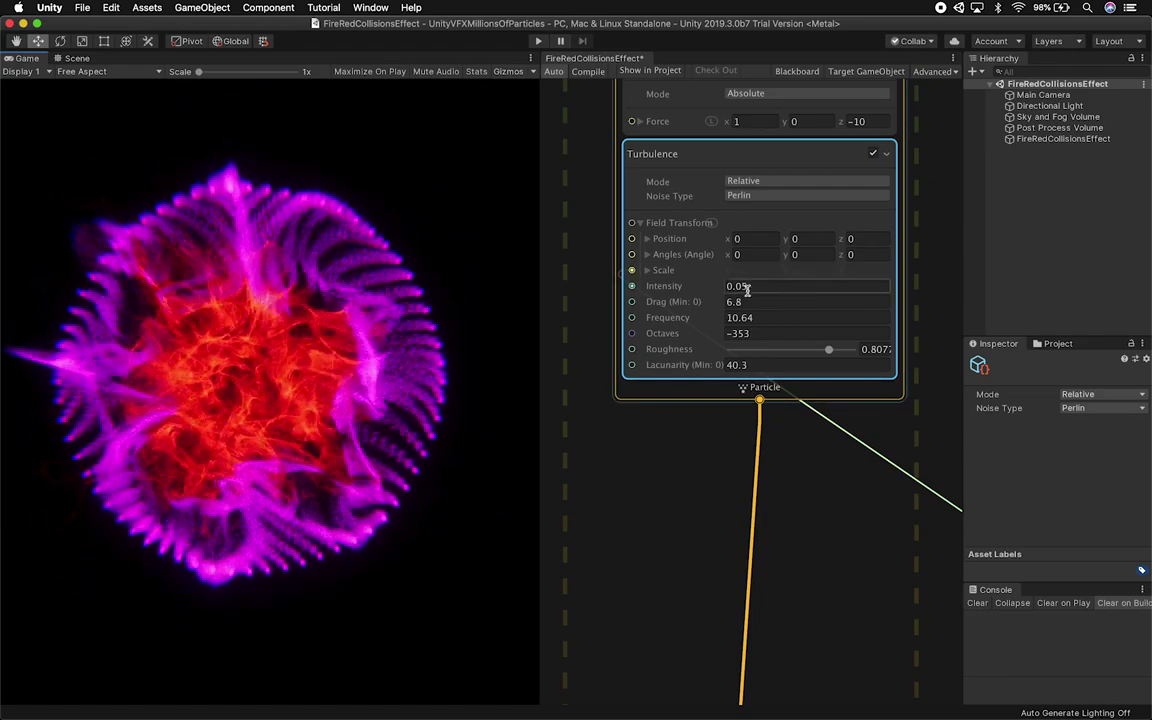
# Step: Try Turbulence Frequency values of 4.26 and 14.95, and undo the changes
pyautogui.moveTo(692, 320); pyautogui.dragTo(660, 321)
pyautogui.press('super+z')
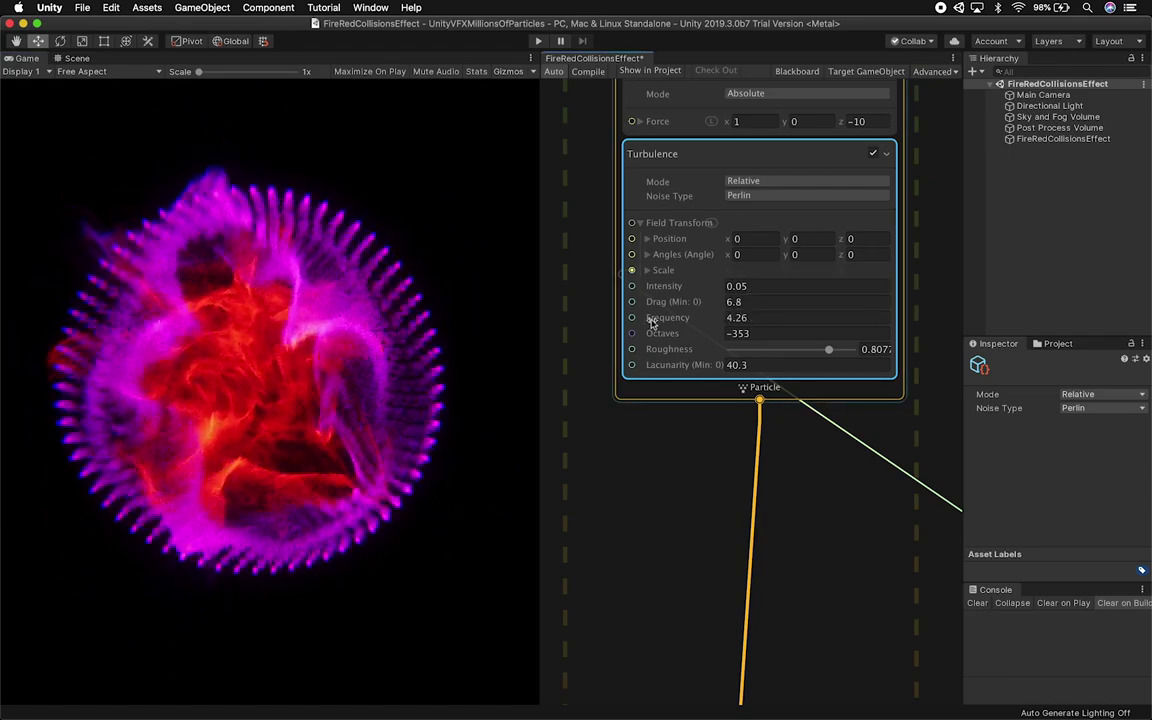
pyautogui.moveTo(651, 322); pyautogui.dragTo(728, 318)
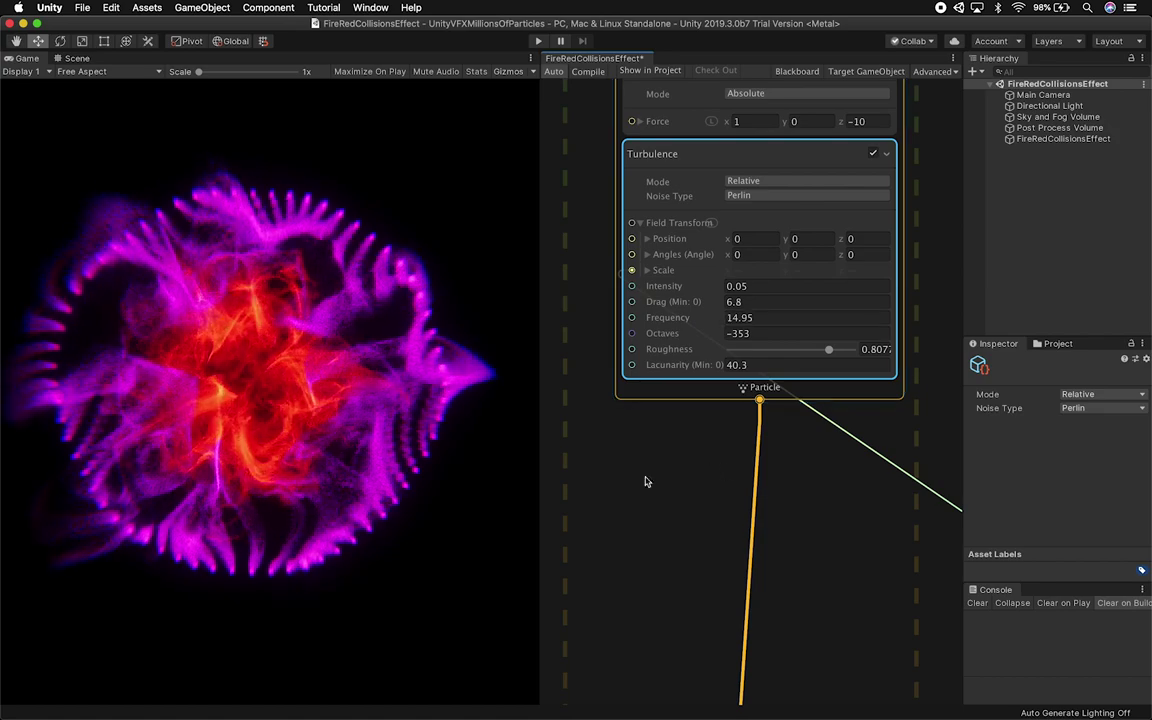
pyautogui.press('super+z')
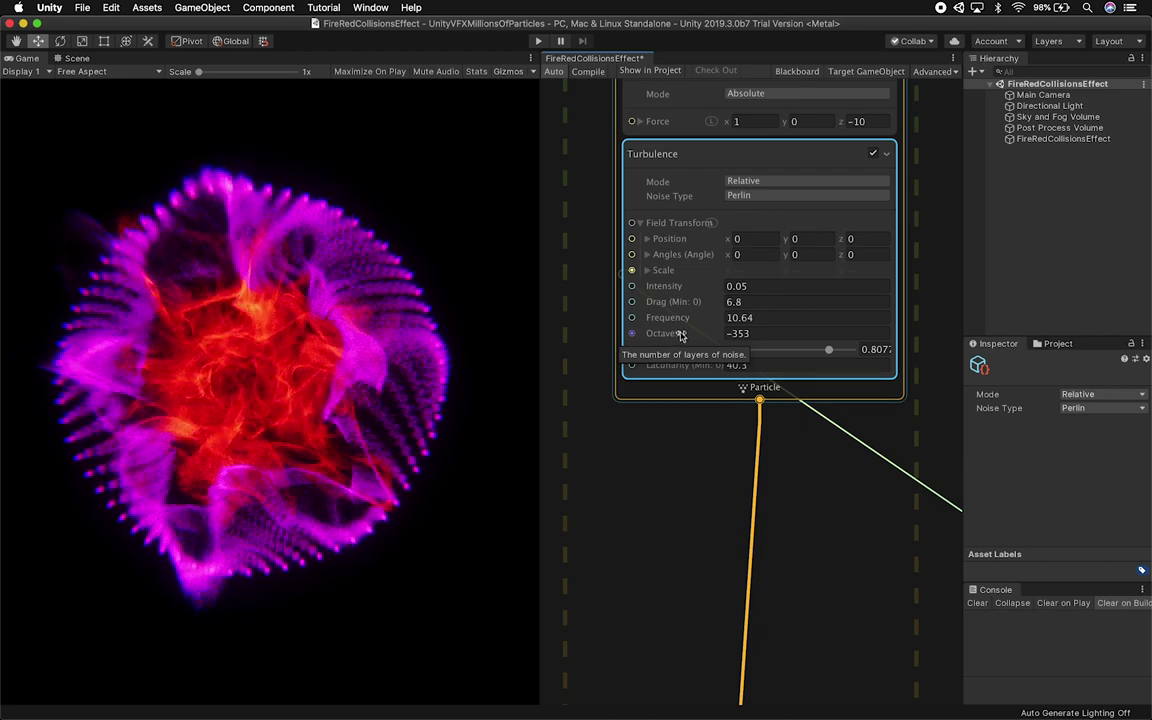
# Step: Try other Octaves values in the Turbulence block while keeping -353, and set Roughness to 1
pyautogui.moveTo(680, 335); pyautogui.dragTo(746, 315)
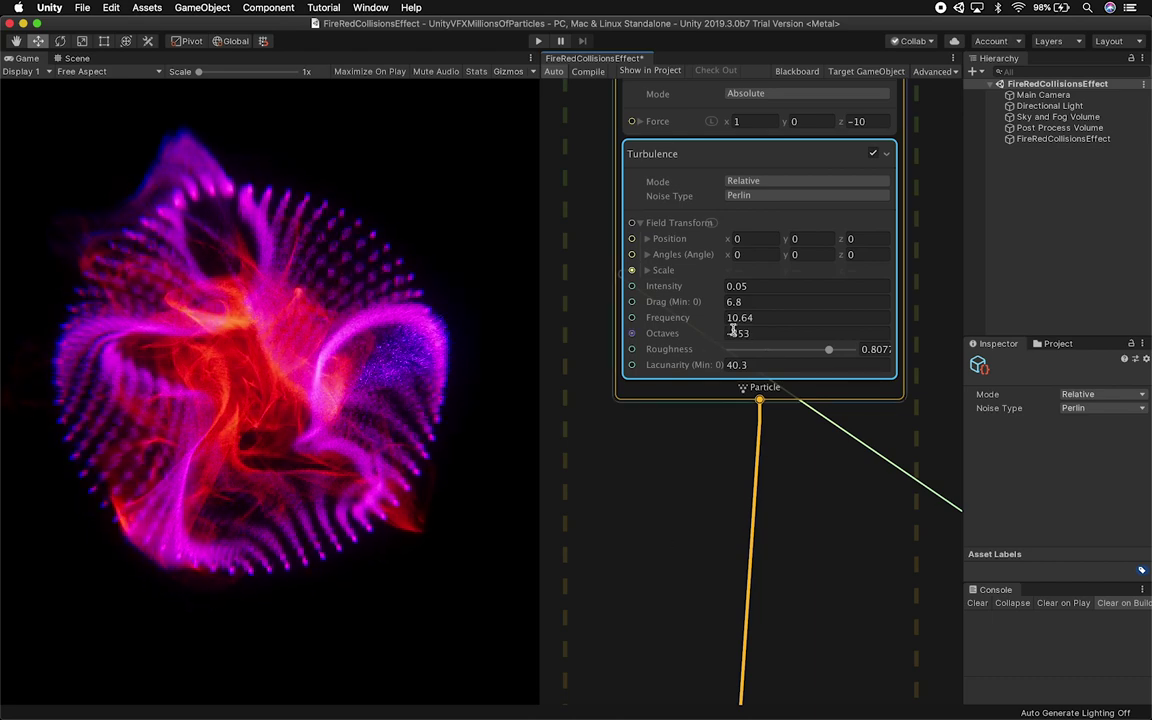
pyautogui.moveTo(829, 354)
pyautogui.mouseDown()
pyautogui.moveTo(731, 354)
pyautogui.moveTo(852, 355)
pyautogui.moveTo(816, 355)
pyautogui.mouseUp()
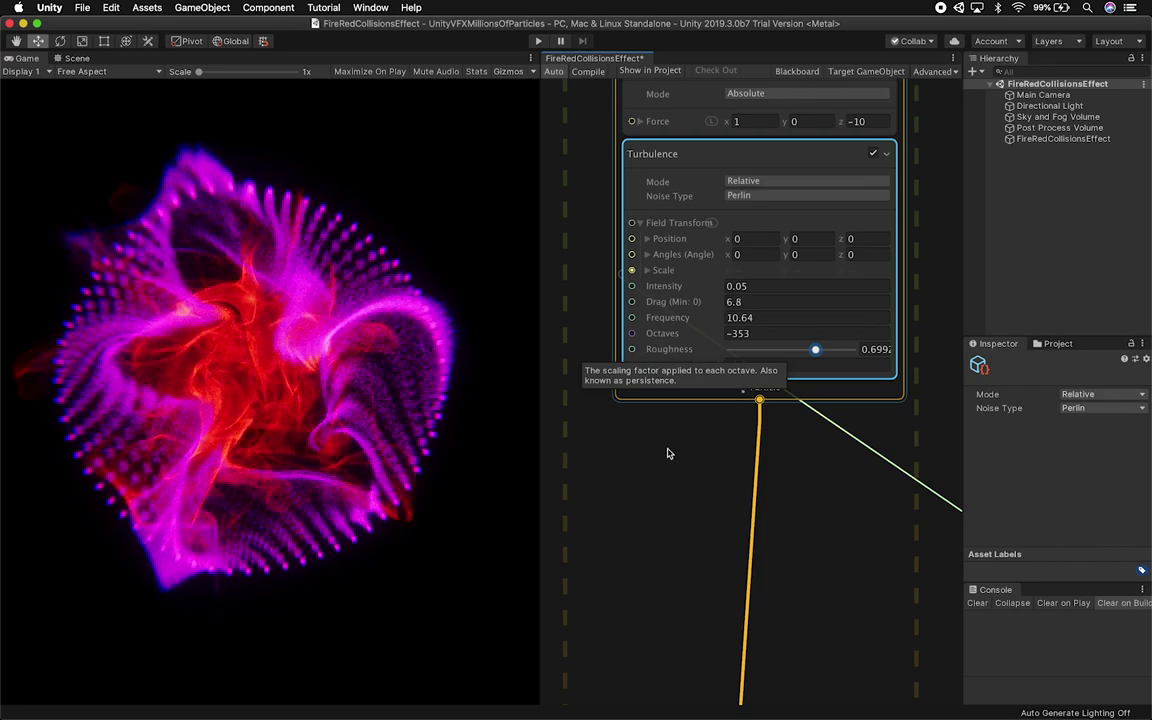
pyautogui.click(873, 349)
pyautogui.write('0.')
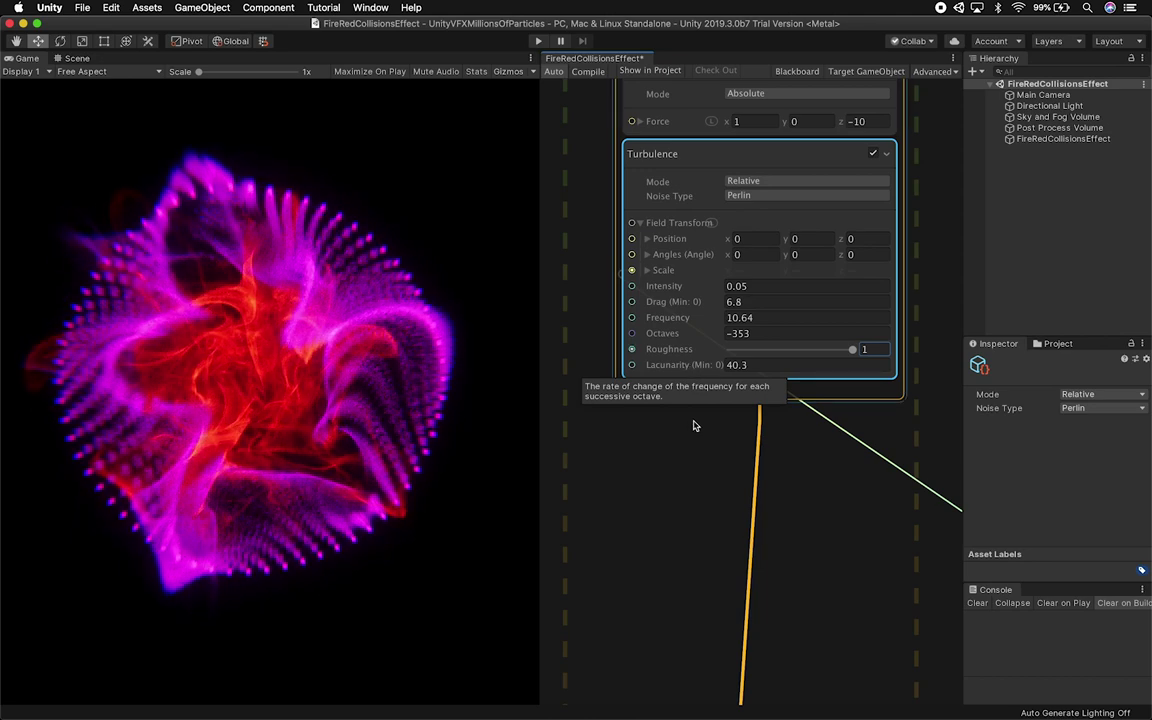
# Step: Move the Periodic Total Time node to the left of Update Particle, beside the Turbulence Scale input it feeds
pyautogui.keyDown('alt'); pyautogui.moveTo(650, 694); pyautogui.dragTo(670, 413); pyautogui.keyUp('alt')
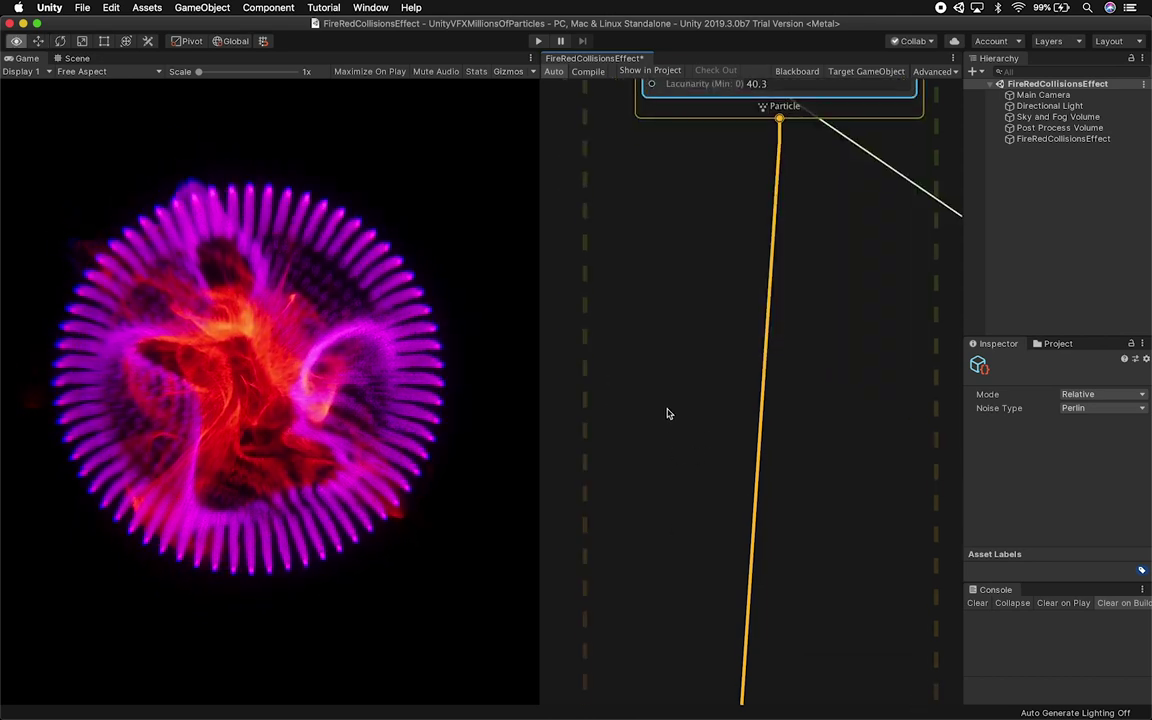
pyautogui.keyDown('alt'); pyautogui.moveTo(871, 265); pyautogui.dragTo(608, 405); pyautogui.keyUp('alt')
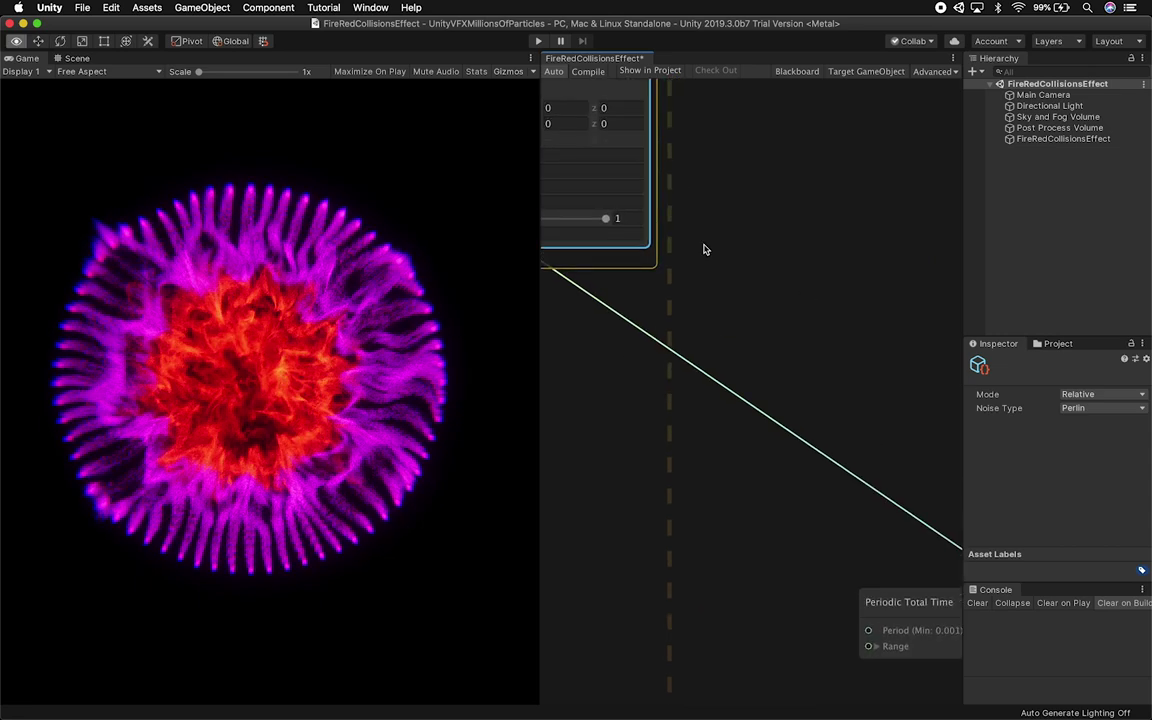
pyautogui.keyDown('alt'); pyautogui.moveTo(955, 417); pyautogui.dragTo(731, 302); pyautogui.keyUp('alt')
pyautogui.keyDown('alt'); pyautogui.moveTo(586, 420); pyautogui.dragTo(753, 405); pyautogui.keyUp('alt')
pyautogui.scroll(-3, 675, 289)
pyautogui.moveTo(832, 437); pyautogui.dragTo(673, 282)
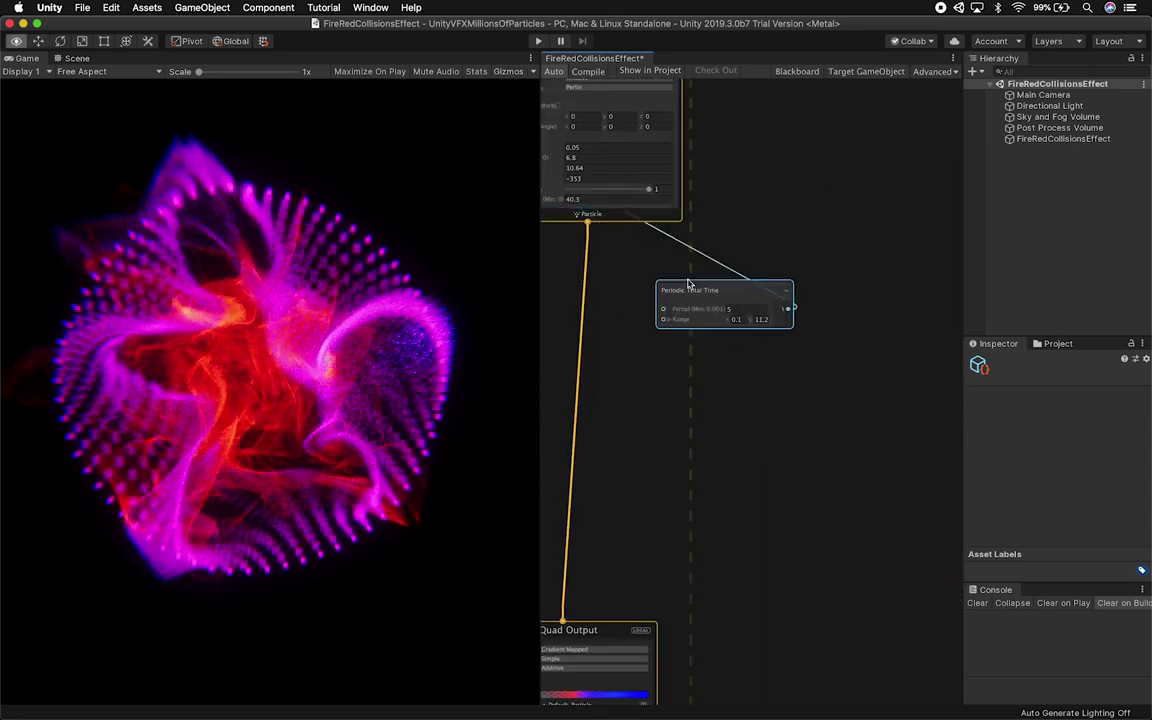
pyautogui.keyDown('alt'); pyautogui.moveTo(738, 231); pyautogui.dragTo(984, 338); pyautogui.keyUp('alt')
pyautogui.moveTo(926, 380); pyautogui.dragTo(588, 247)
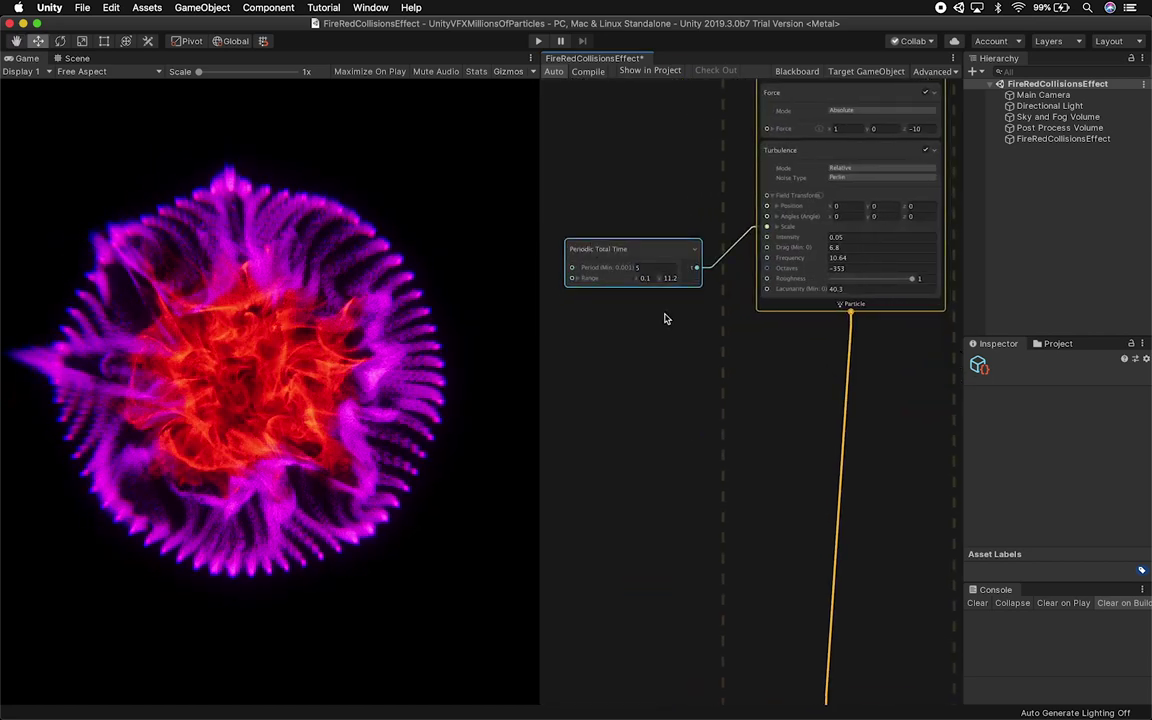
# Step: Bring the Periodic Total Time node closer to the Turbulence block and open its Period value for editing
pyautogui.scroll(5, 665, 320)
pyautogui.moveTo(674, 345); pyautogui.dragTo(701, 355, button='middle')
pyautogui.moveTo(642, 271); pyautogui.dragTo(685, 230)
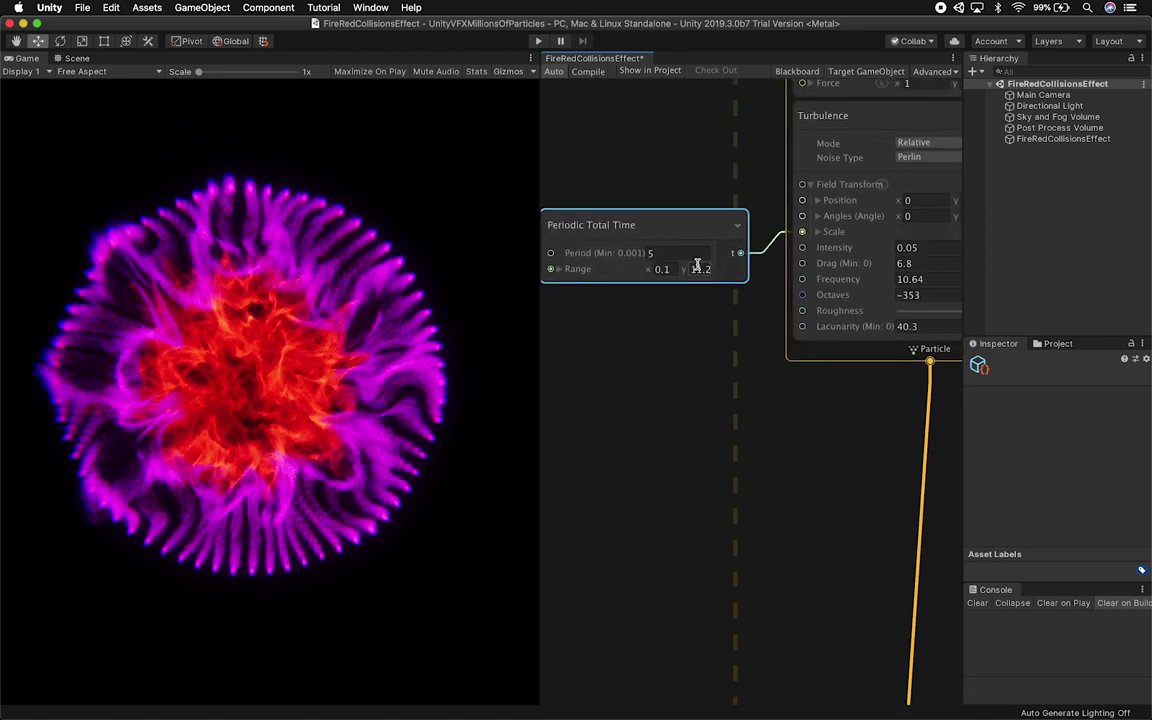
pyautogui.click(657, 254)
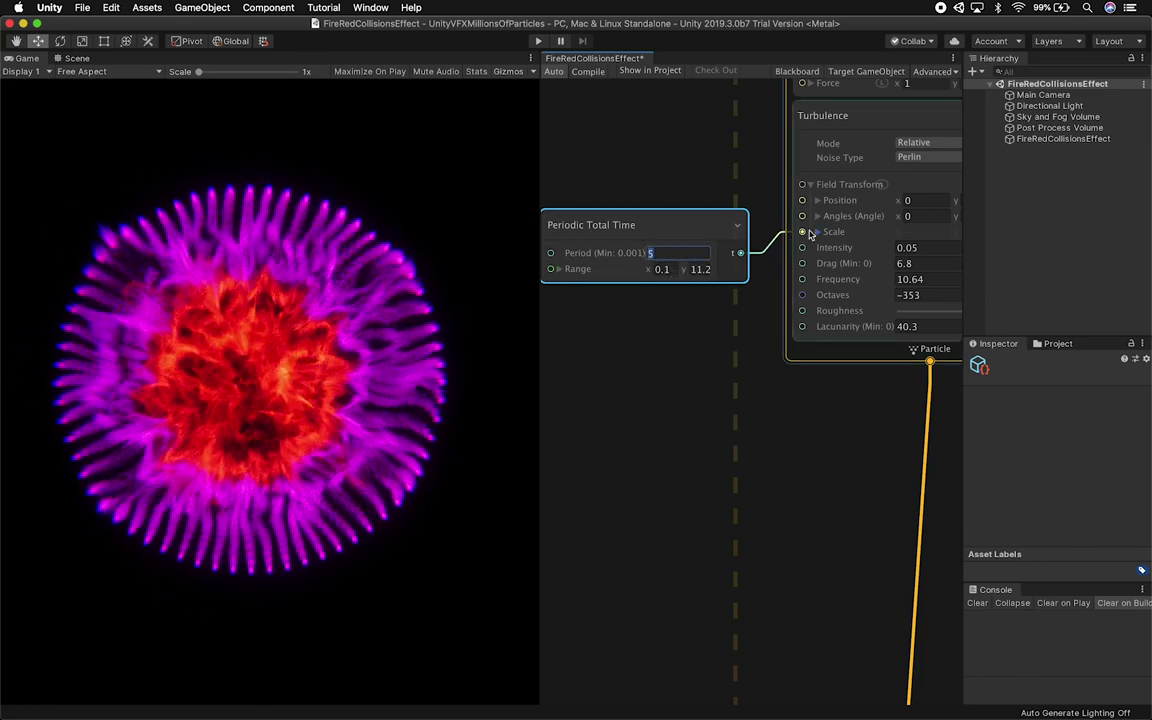
# Step: Try a Period of 1.87 and a Range x value of -3.05 in the Periodic Total Time node
pyautogui.moveTo(650, 272); pyautogui.dragTo(598, 256)
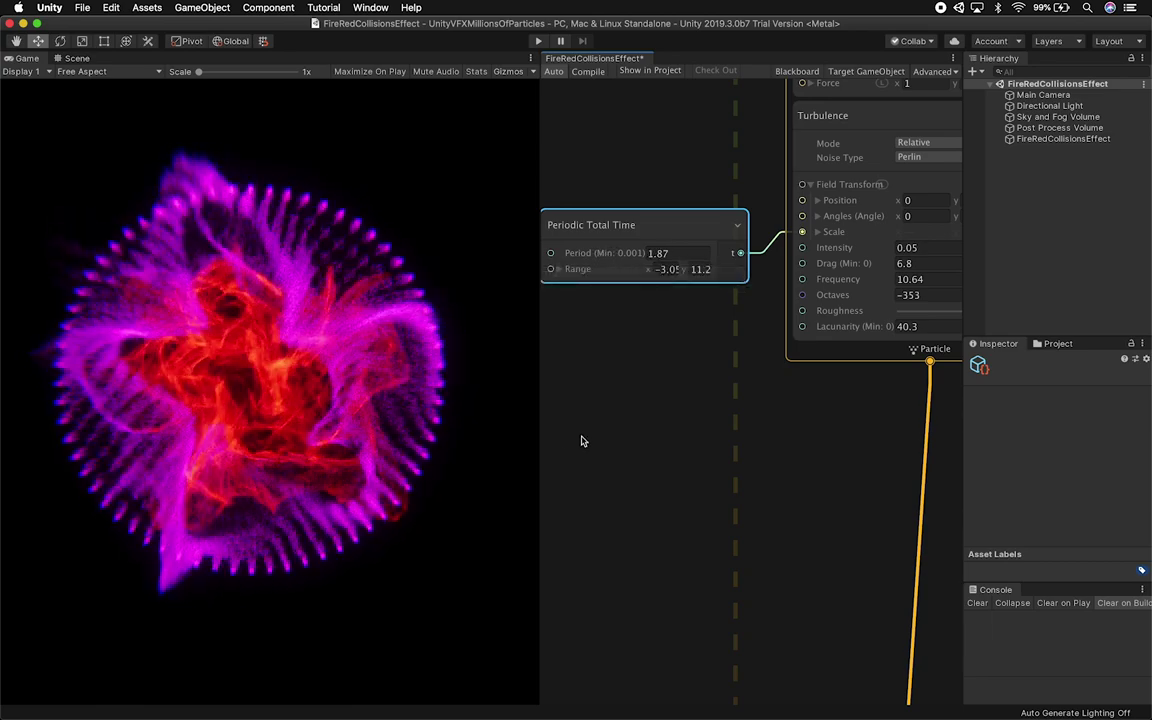
pyautogui.moveTo(629, 410); pyautogui.dragTo(704, 353)
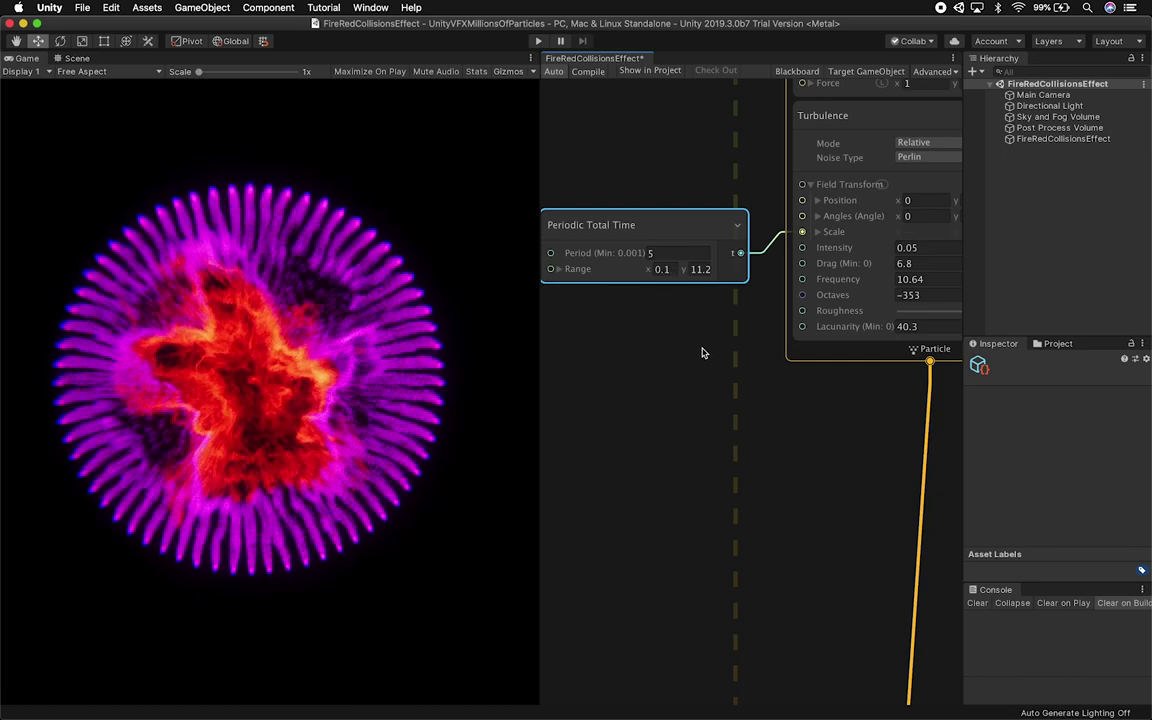
# Step: Delete the link from Periodic Total Time to the Turbulence Scale and try Scale x values of 13.16 and -41.85
pyautogui.click(771, 245)
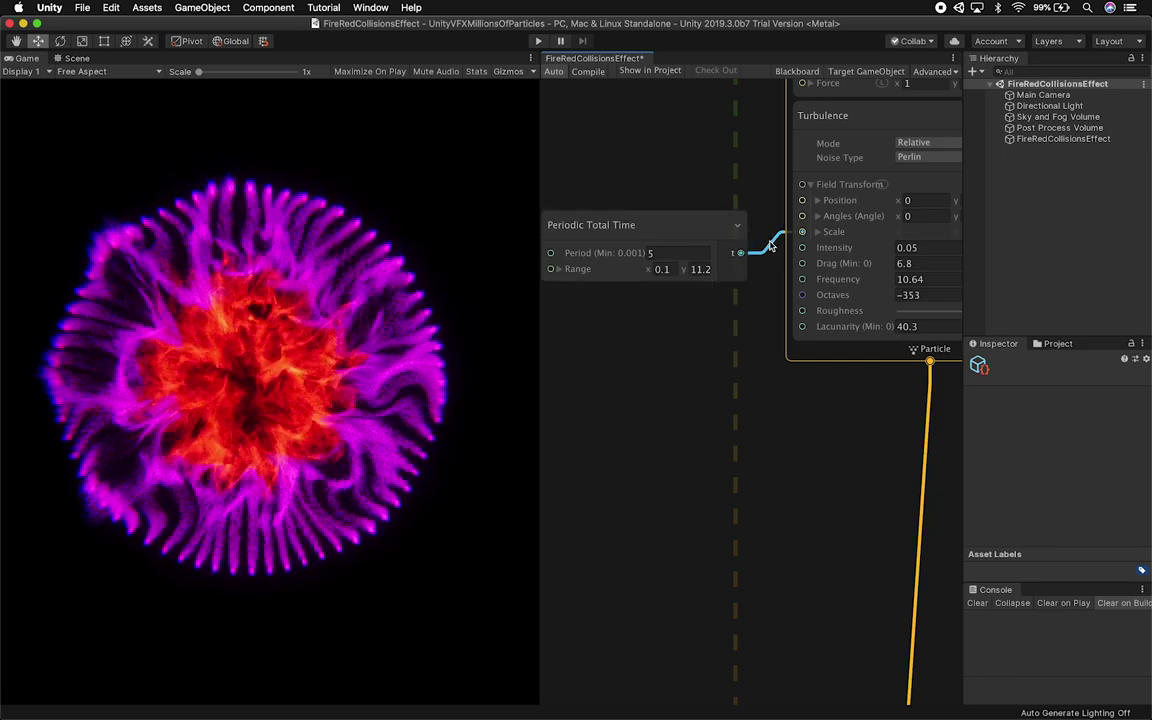
pyautogui.press('Delete')
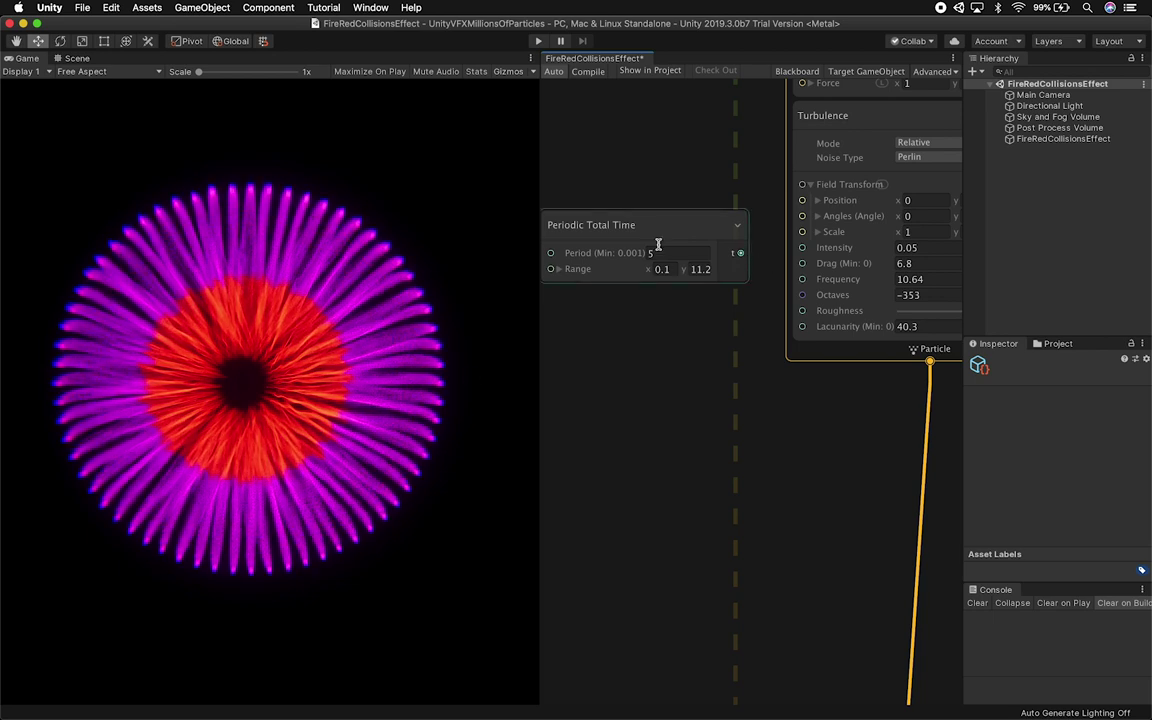
pyautogui.click(840, 234)
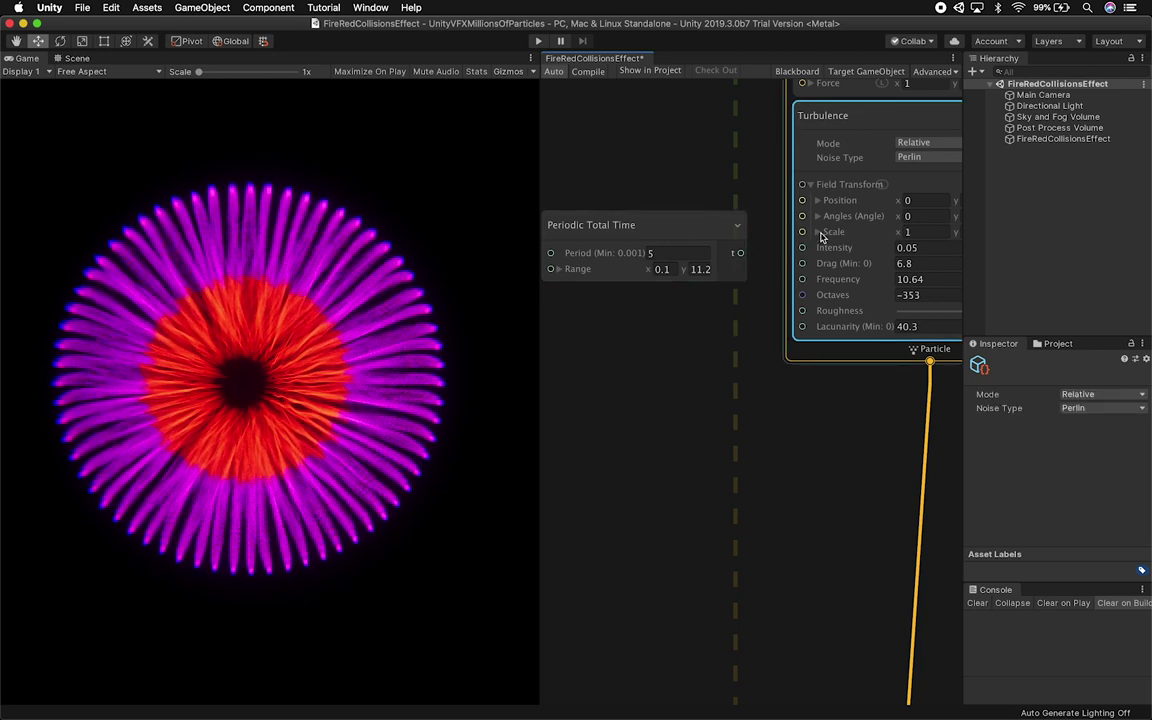
pyautogui.moveTo(879, 234); pyautogui.dragTo(664, 252)
pyautogui.moveTo(838, 226); pyautogui.dragTo(1150, 253)
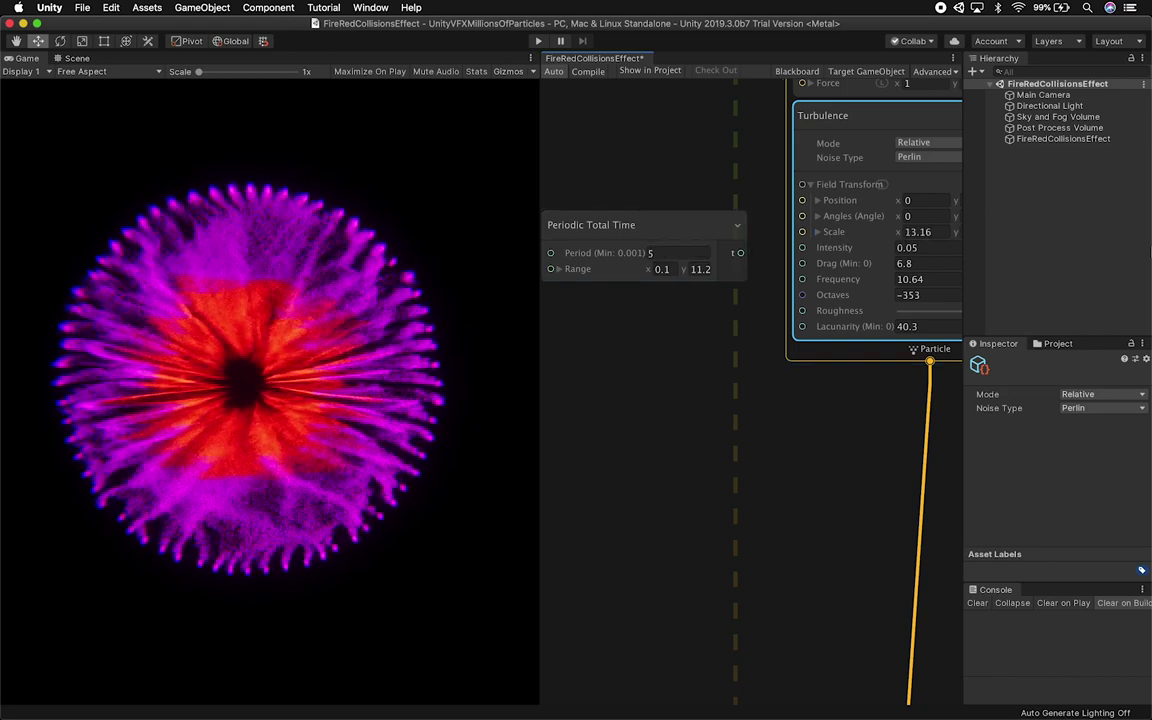
pyautogui.moveTo(430, 238); pyautogui.dragTo(1, 226)
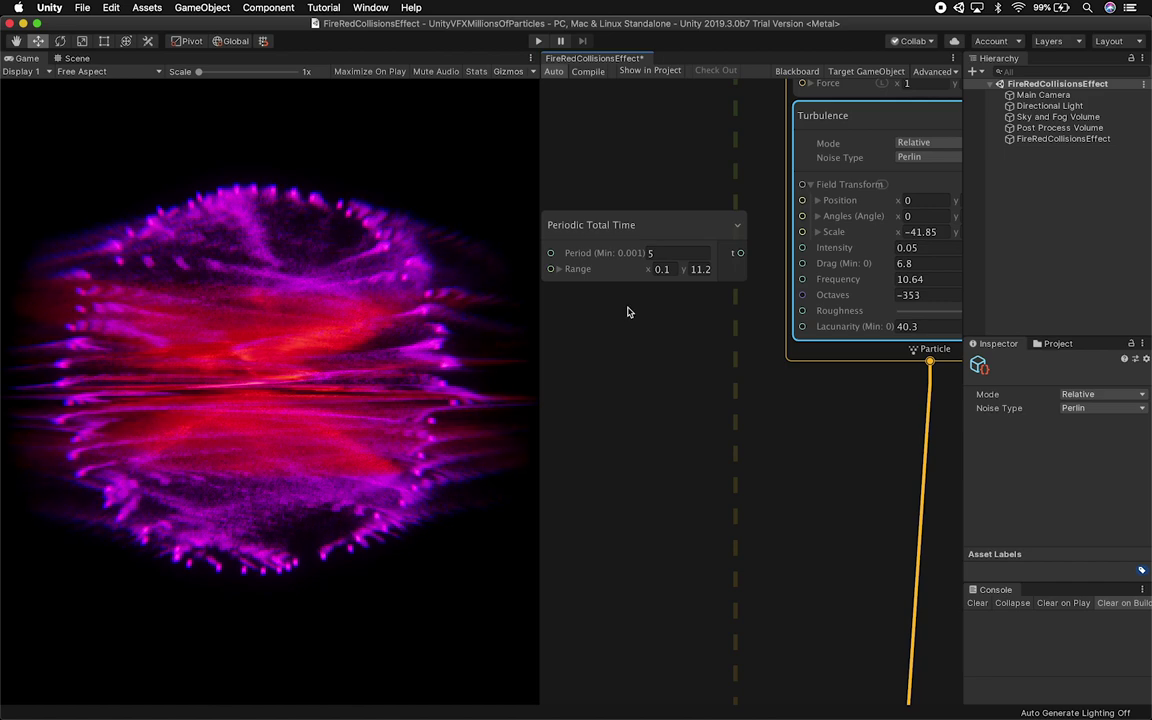
# Step: Undo the Scale x changes and the removal of the link between Periodic Total Time and the Turbulence Scale
pyautogui.press('super+z')
pyautogui.moveTo(833, 399); pyautogui.dragTo(626, 426, button='middle')
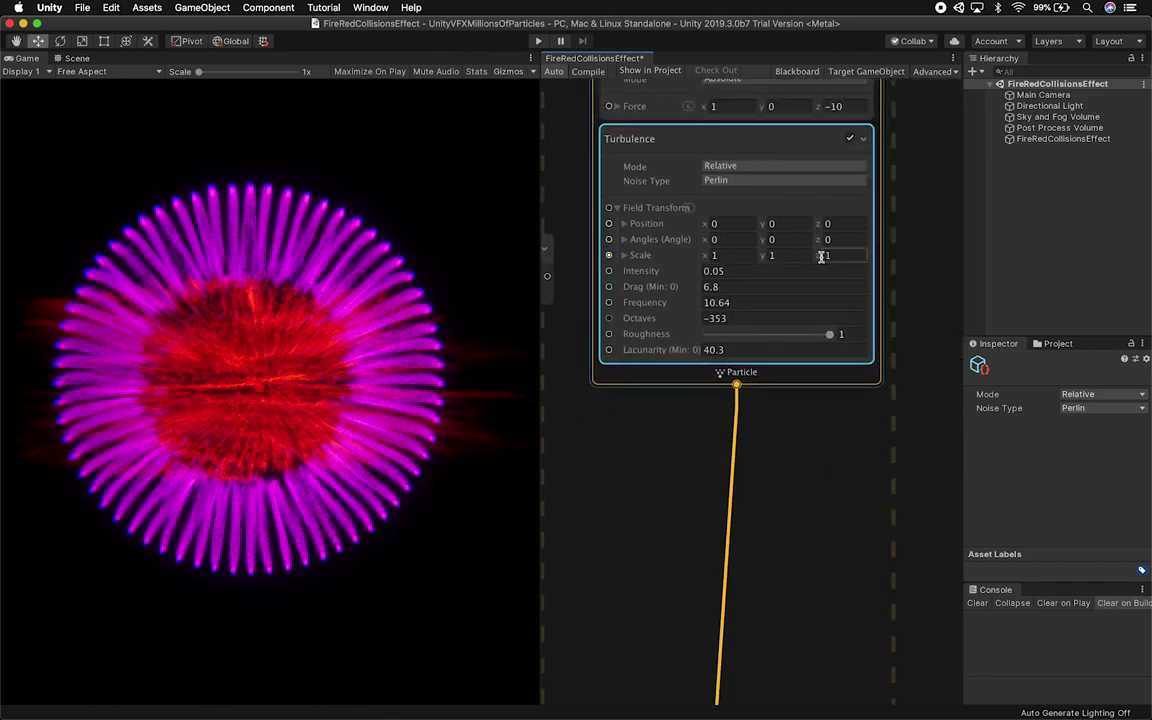
pyautogui.click(634, 407)
pyautogui.press('super+z')
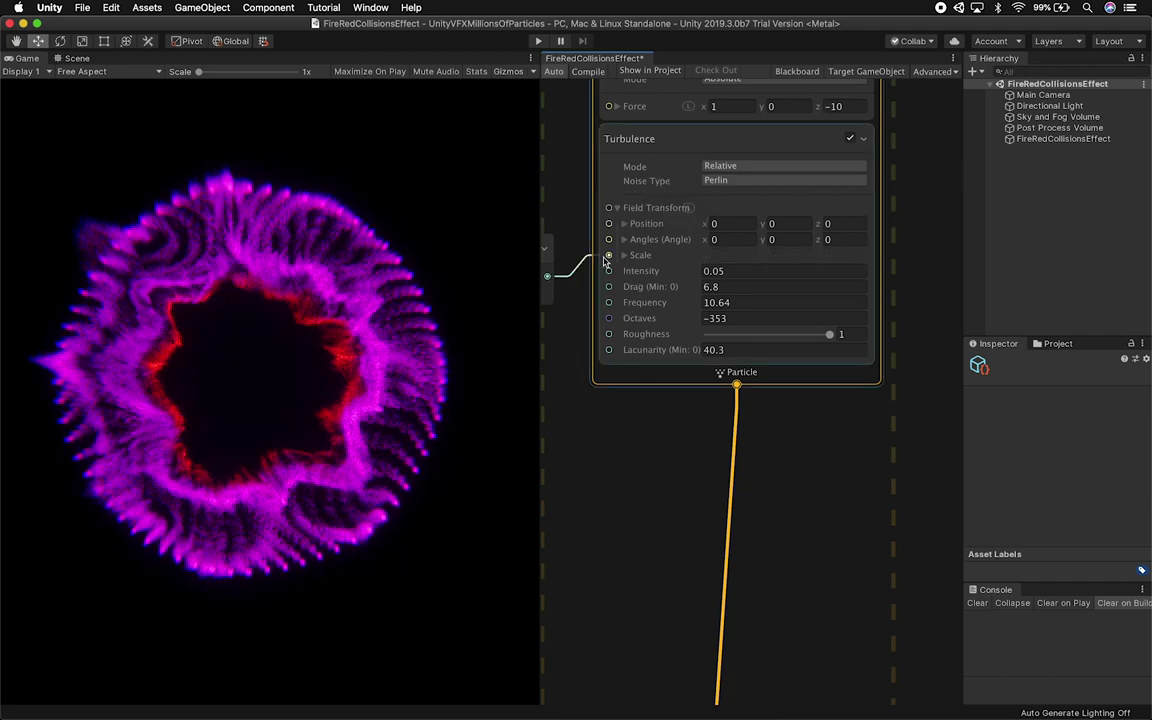
# Step: Move the Quad Output context up so it sits directly beneath the Update Particle context
pyautogui.moveTo(644, 382); pyautogui.dragTo(685, 373, button='middle')
pyautogui.moveTo(620, 417); pyautogui.dragTo(743, 411, button='middle')
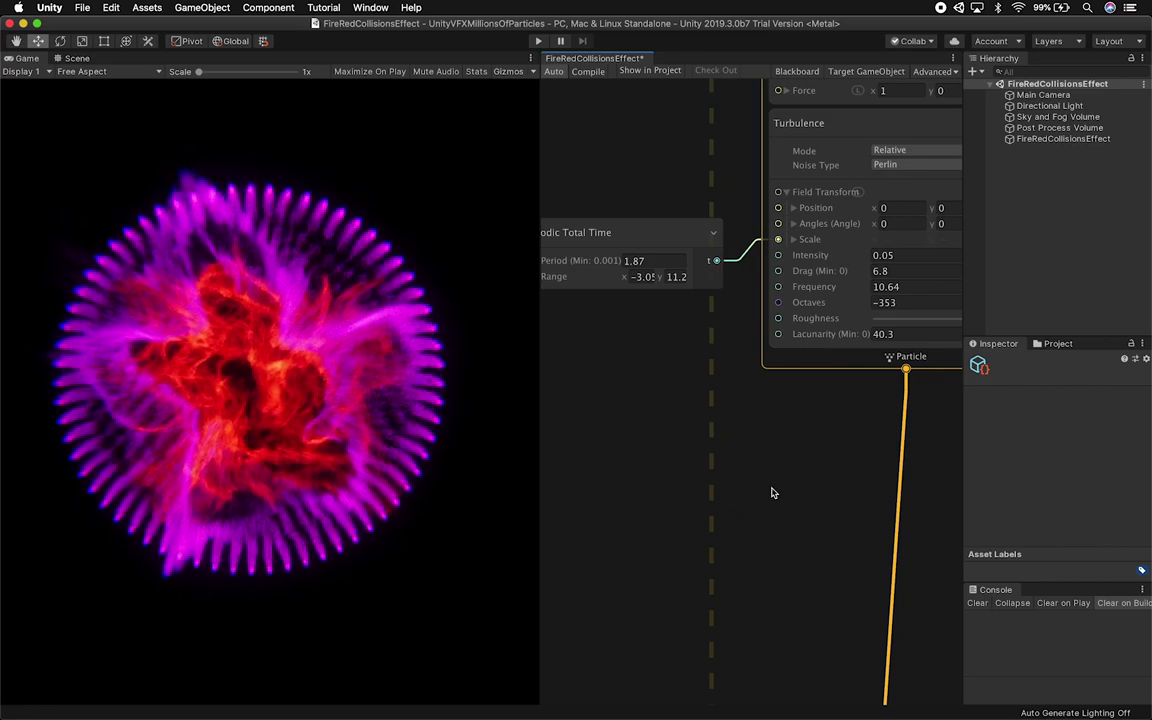
pyautogui.keyDown('alt'); pyautogui.moveTo(728, 349); pyautogui.dragTo(592, 103); pyautogui.keyUp('alt')
pyautogui.keyDown('alt'); pyautogui.moveTo(668, 375); pyautogui.dragTo(665, 172); pyautogui.keyUp('alt')
pyautogui.scroll(-4, 681, 330)
pyautogui.keyDown('alt'); pyautogui.moveTo(669, 337); pyautogui.dragTo(674, 237); pyautogui.keyUp('alt')
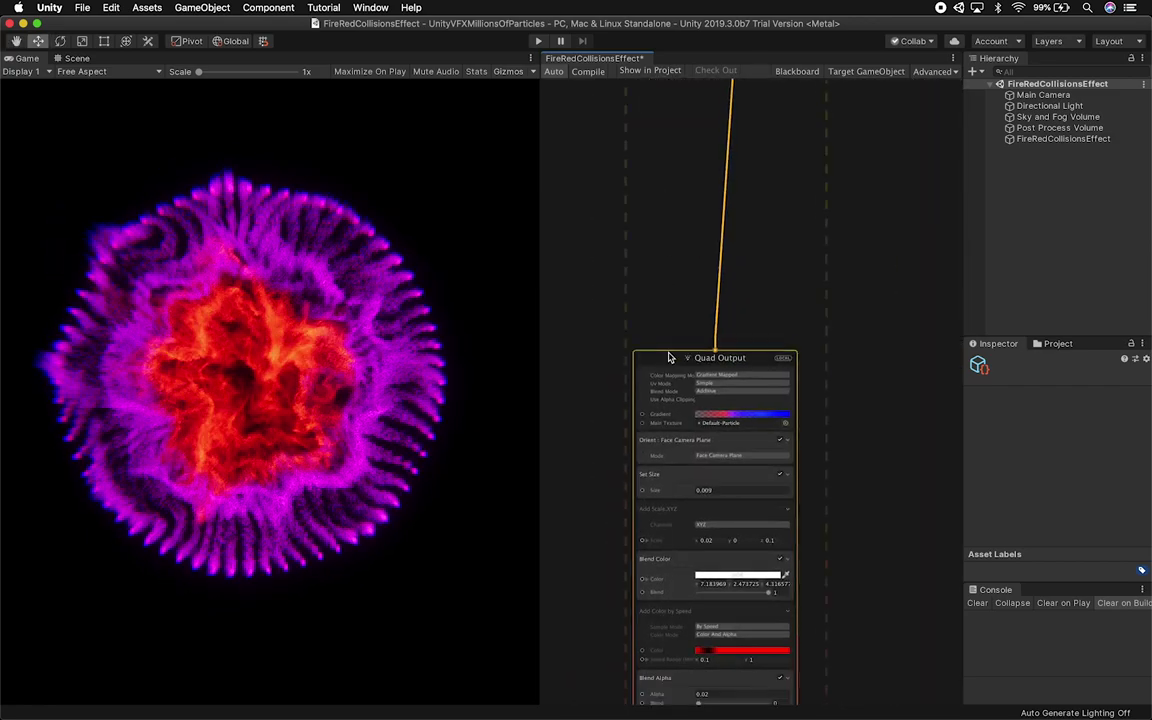
pyautogui.moveTo(725, 358); pyautogui.dragTo(733, 175)
pyautogui.keyDown('alt'); pyautogui.moveTo(841, 190); pyautogui.dragTo(815, 385); pyautogui.keyUp('alt')
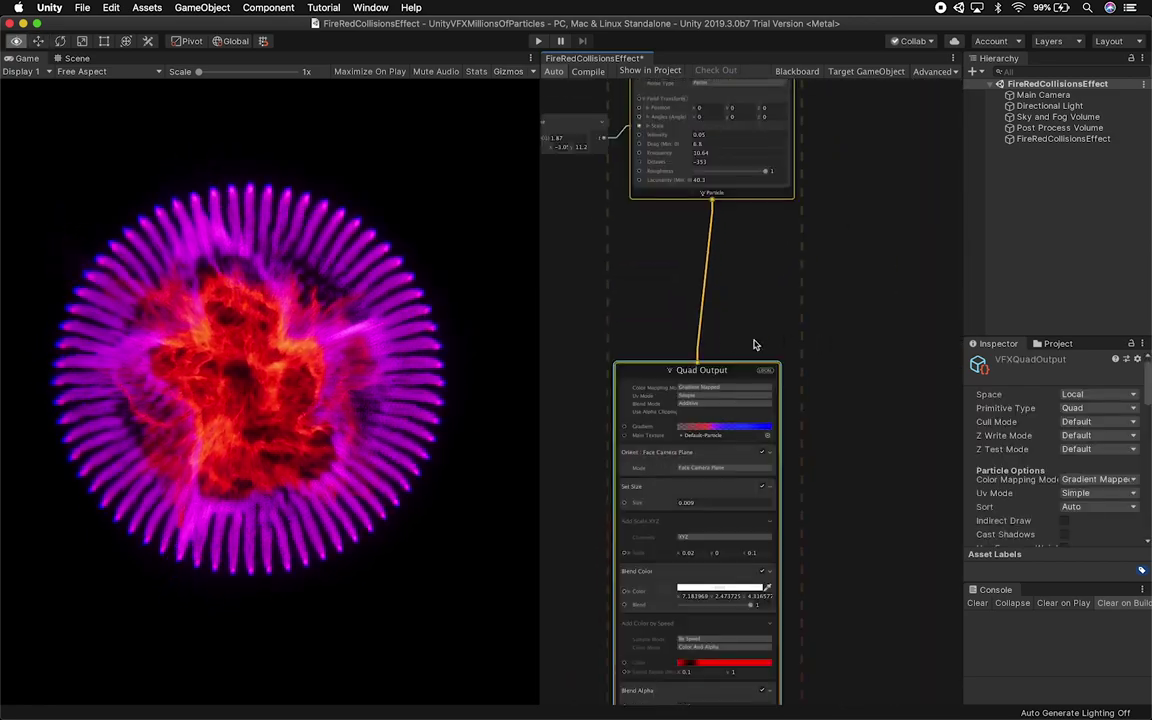
pyautogui.moveTo(728, 370); pyautogui.dragTo(736, 235)
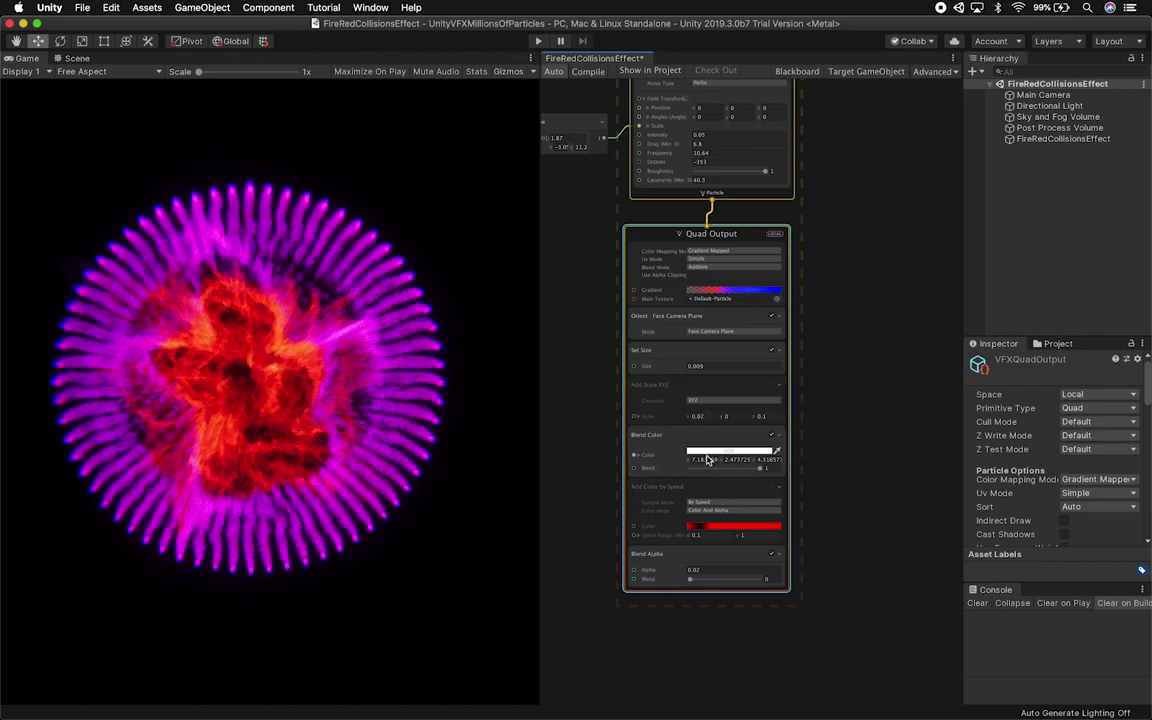
# Step: Try Size values including 0.05 and 0.005 in the Set Size block of Quad Output
pyautogui.click(700, 366)
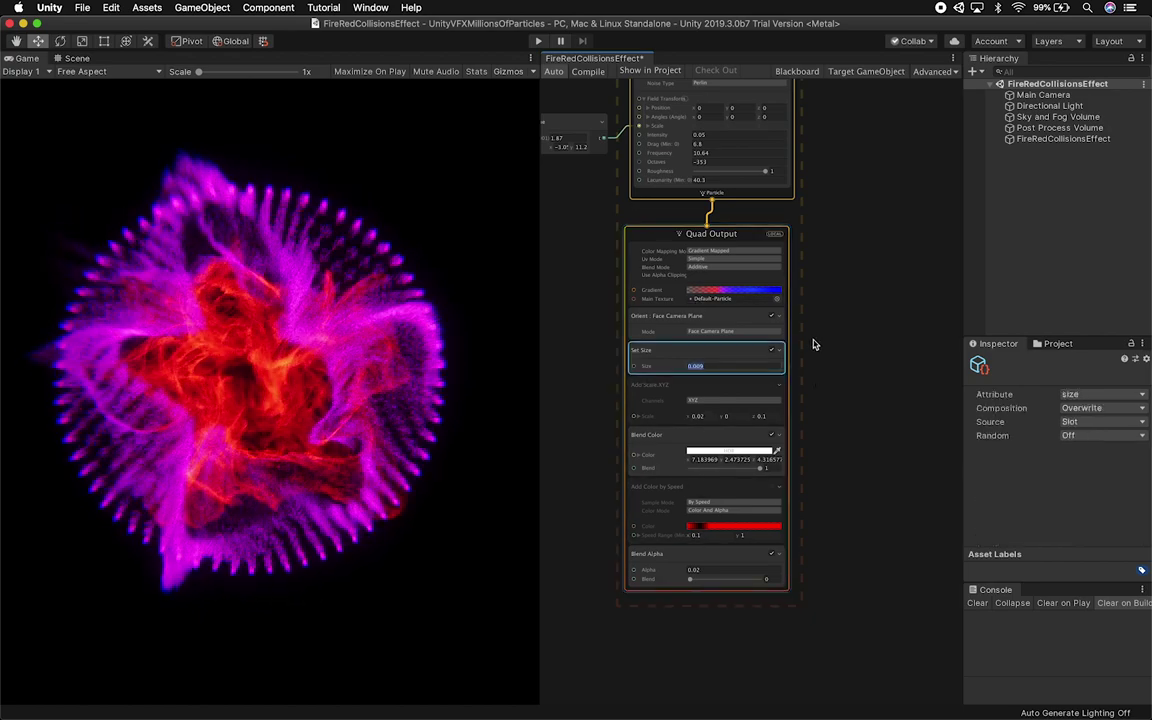
pyautogui.scroll(5, 811, 340)
pyautogui.scroll(5, 758, 344)
pyautogui.keyDown('alt'); pyautogui.moveTo(844, 372); pyautogui.dragTo(967, 369); pyautogui.keyUp('alt')
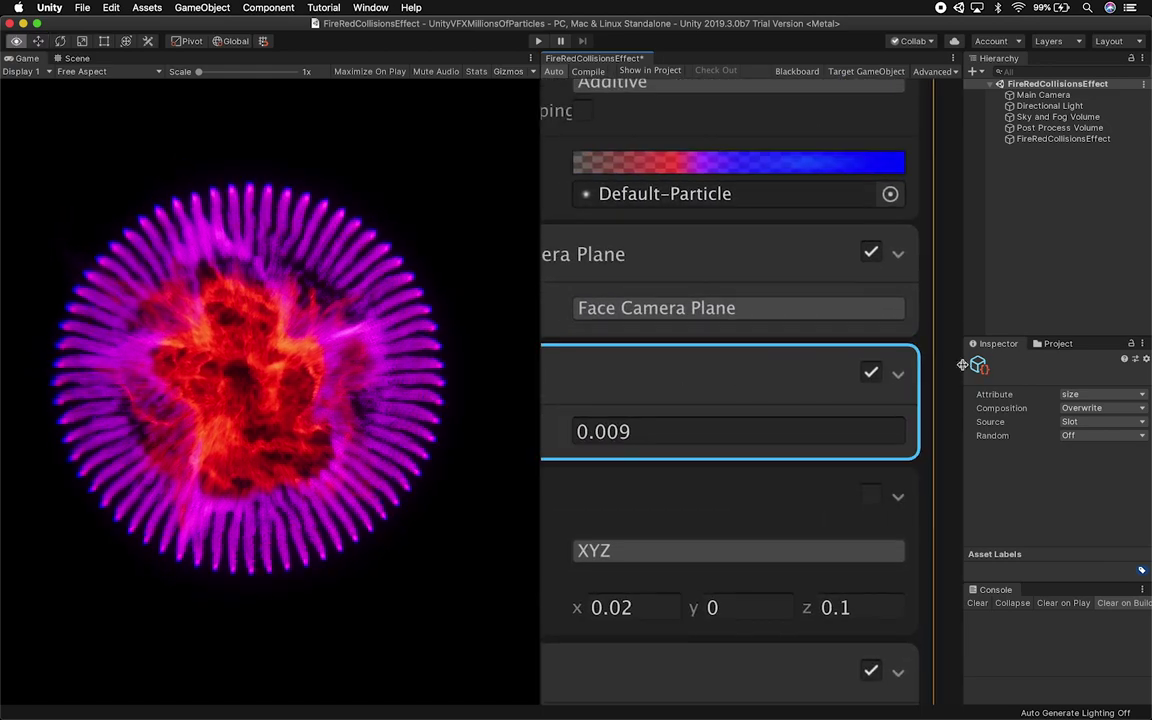
pyautogui.scroll(-2, 811, 375)
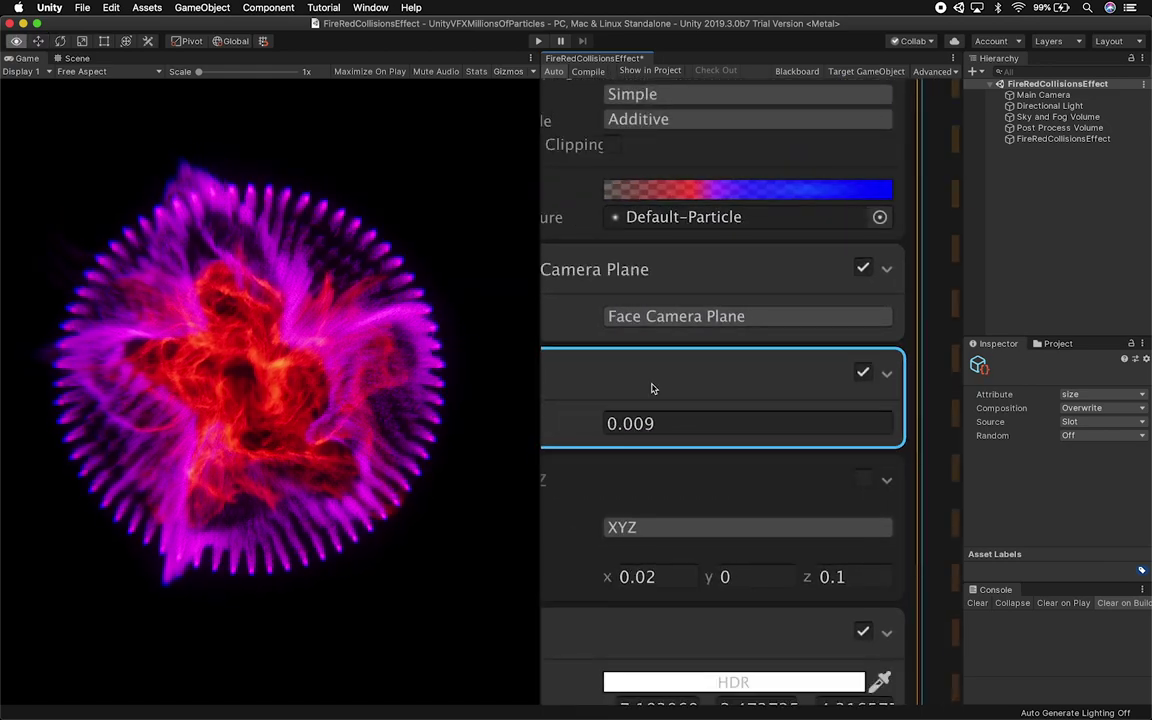
pyautogui.scroll(-2, 876, 399)
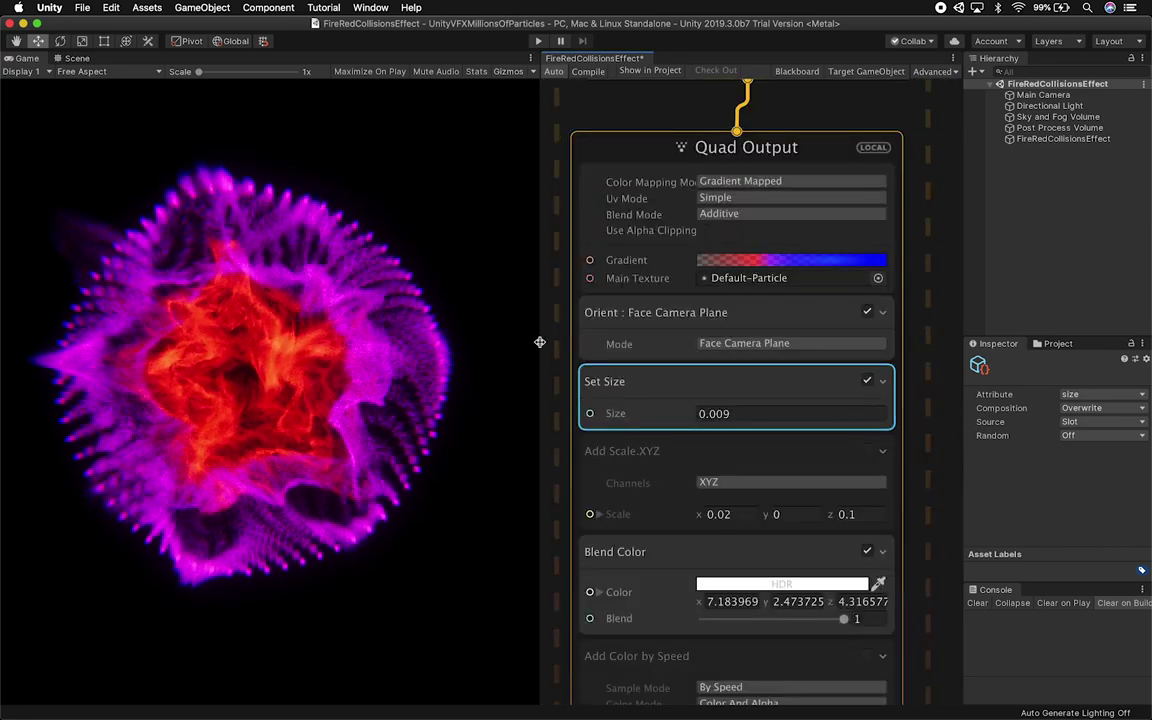
pyautogui.keyDown('alt'); pyautogui.moveTo(555, 355); pyautogui.dragTo(562, 355); pyautogui.keyUp('alt')
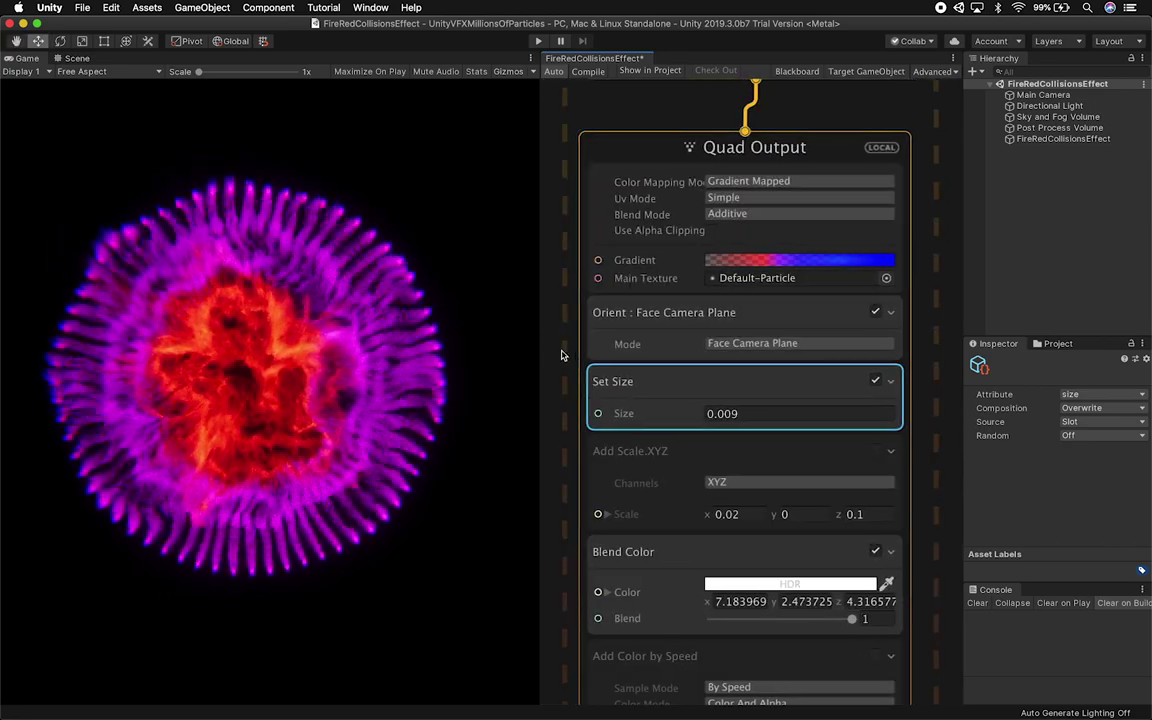
pyautogui.click(749, 413)
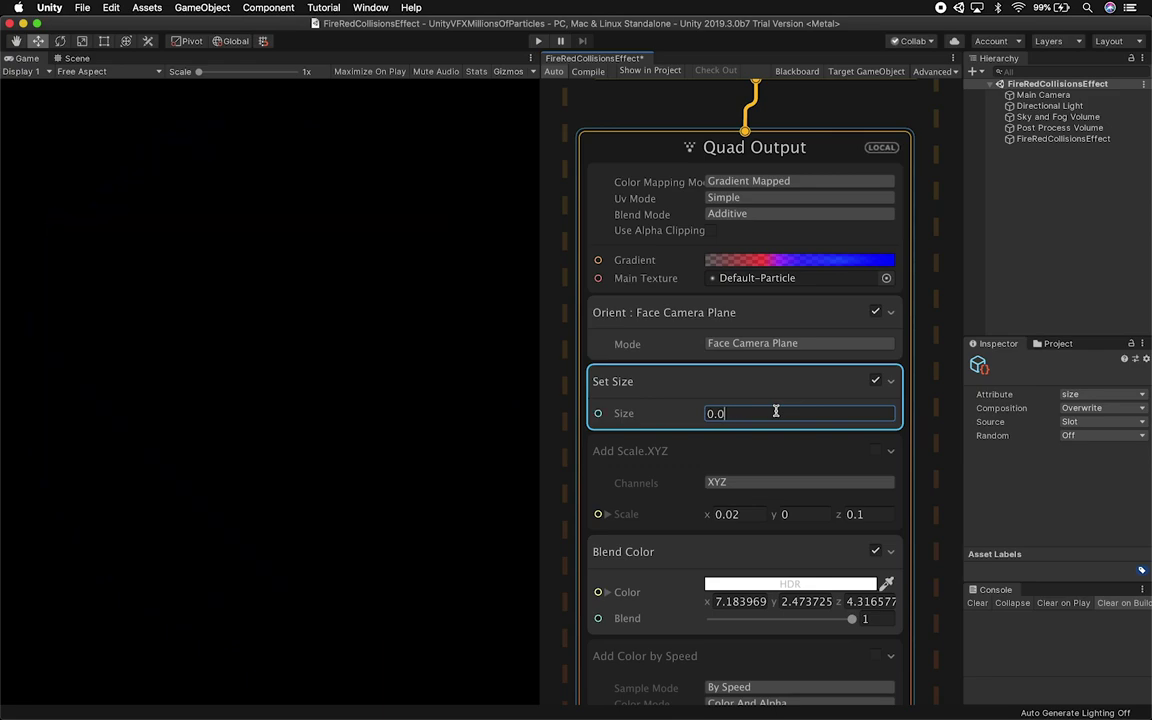
pyautogui.write('5')
pyautogui.press('BackSpace')
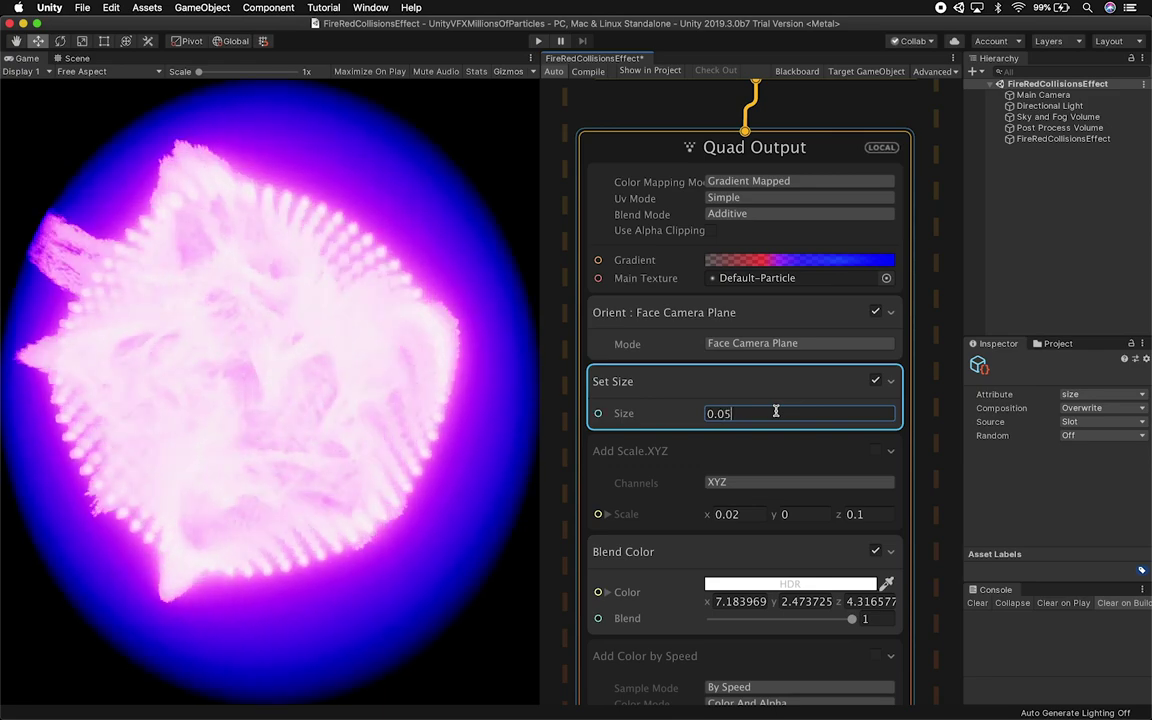
pyautogui.write('2')
pyautogui.press('BackSpace')
pyautogui.write('1')
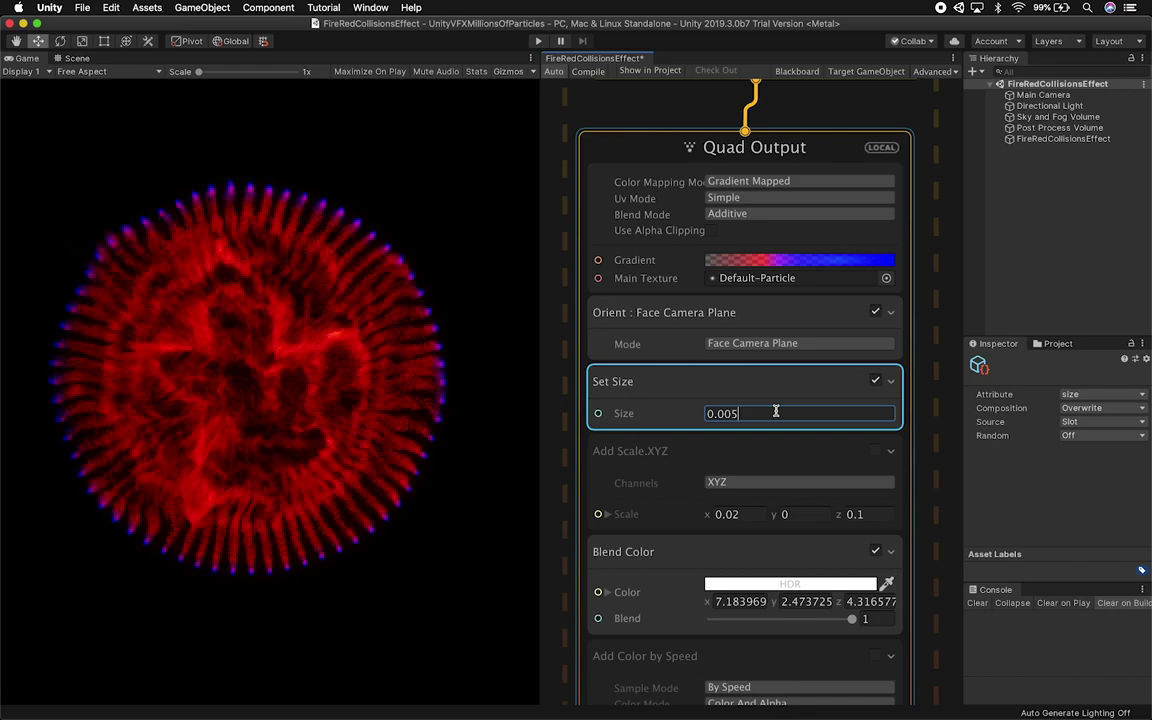
# Step: Try a Size of 0.05 again in the Set Size block, and set it to 0.01
pyautogui.press('BackSpace')
pyautogui.press('BackSpace')
pyautogui.write('5')
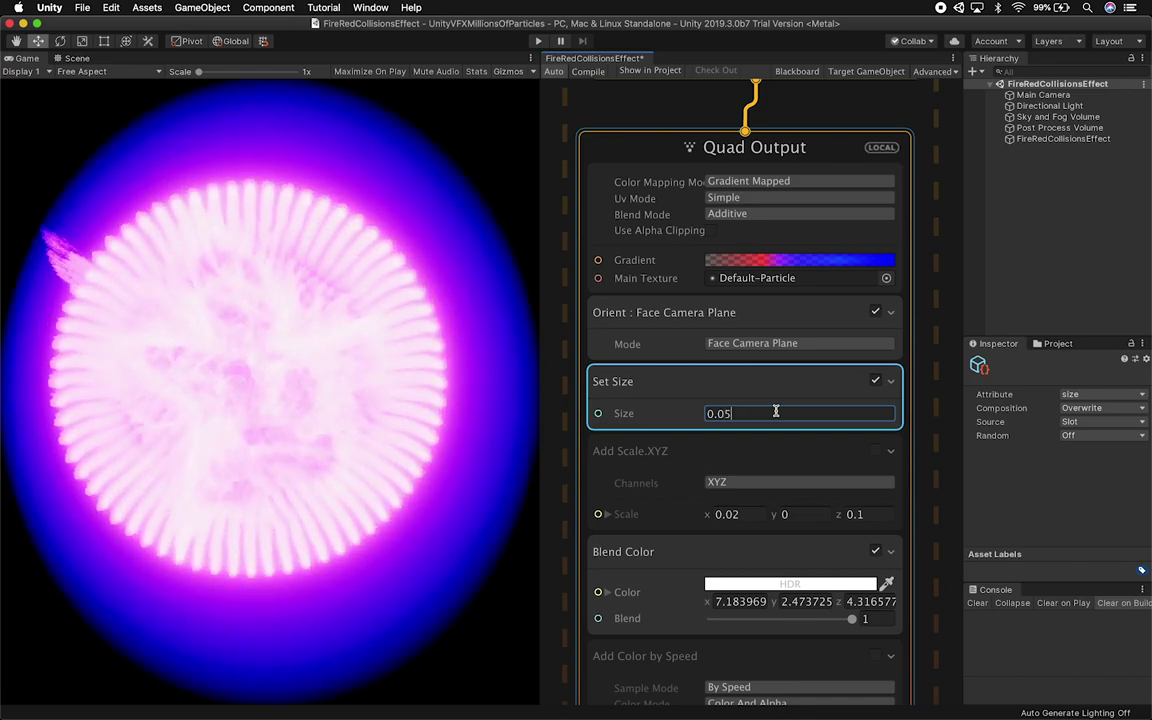
pyautogui.press('BackSpace')
pyautogui.write('1')
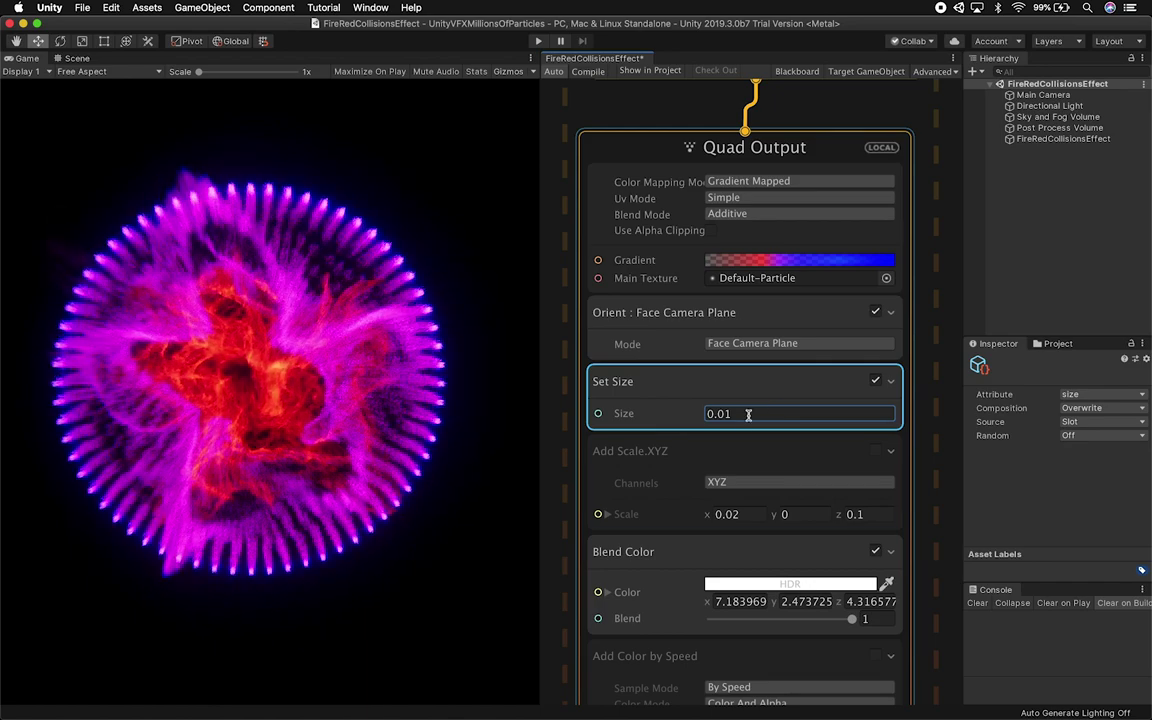
# Step: Compare Size values of 0.05 and 0.005 once more in the Set Size block, and return to 0.01
pyautogui.write('.05')
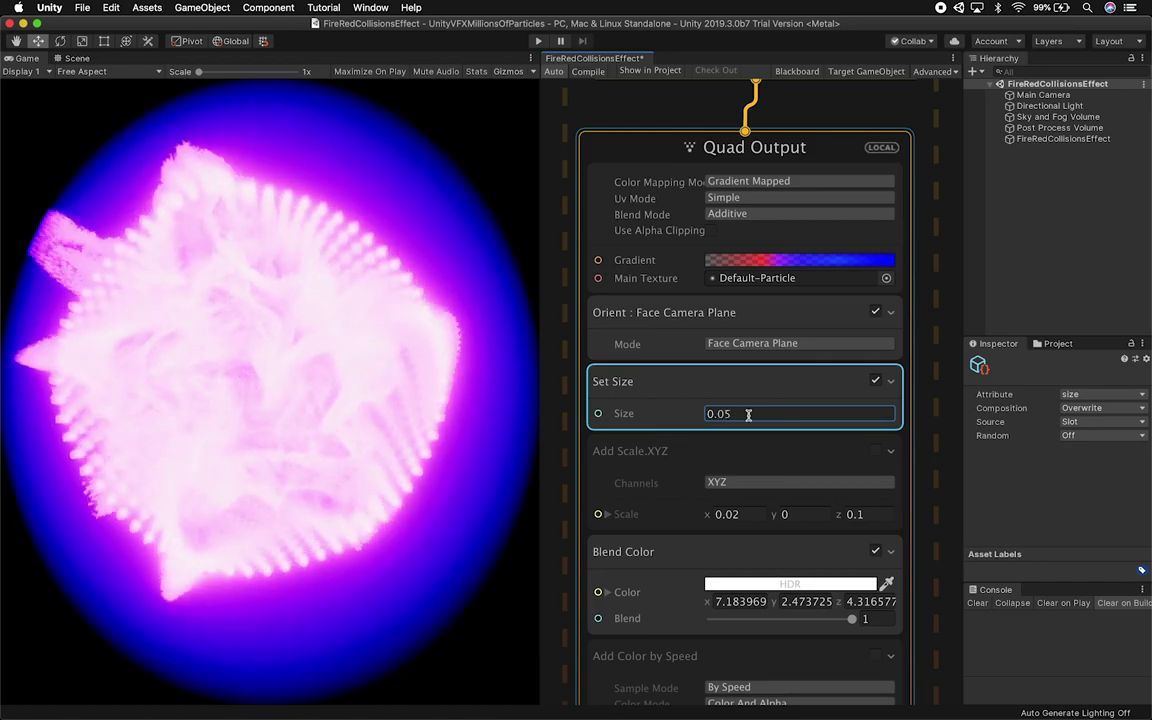
pyautogui.press('BackSpace')
pyautogui.press('BackSpace')
pyautogui.press('BackSpace')
pyautogui.write('.005')
pyautogui.press('BackSpace')
pyautogui.press('BackSpace')
pyautogui.press('BackSpace')
pyautogui.press('BackSpace')
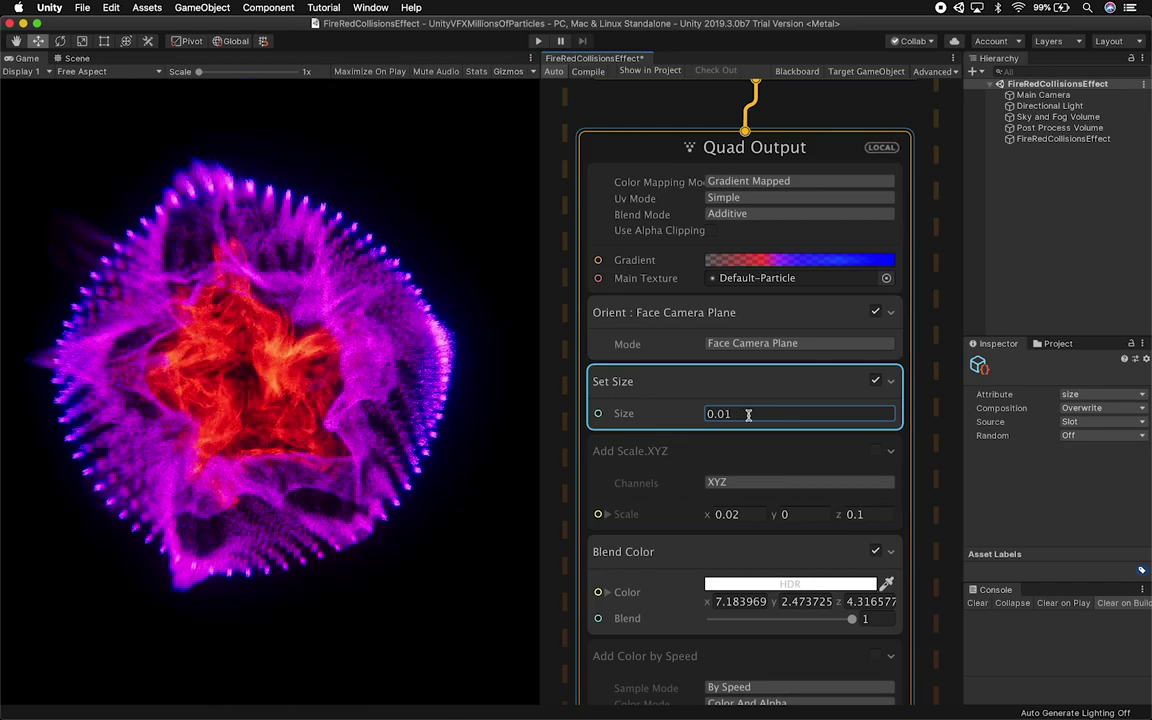
# Step: Inspect the Quad Output Gradient in the HDR Gradient Editor, close it without changes, and select the Set Size block
pyautogui.scroll(-2, 748, 414)
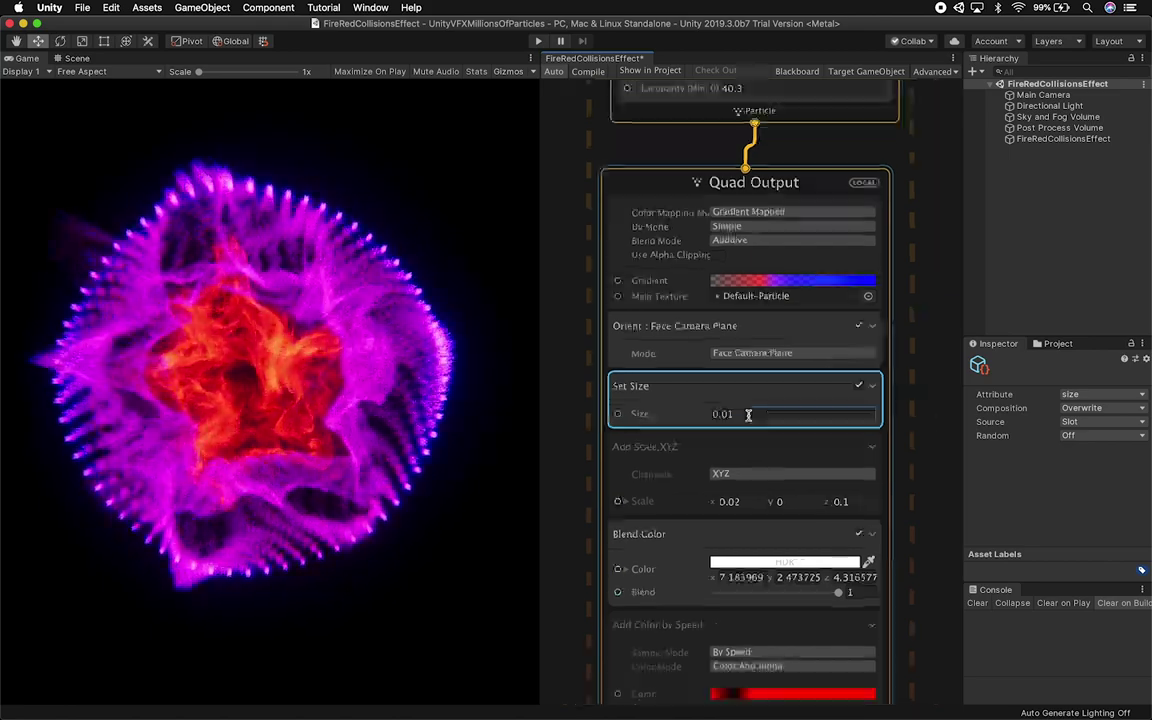
pyautogui.click(747, 279)
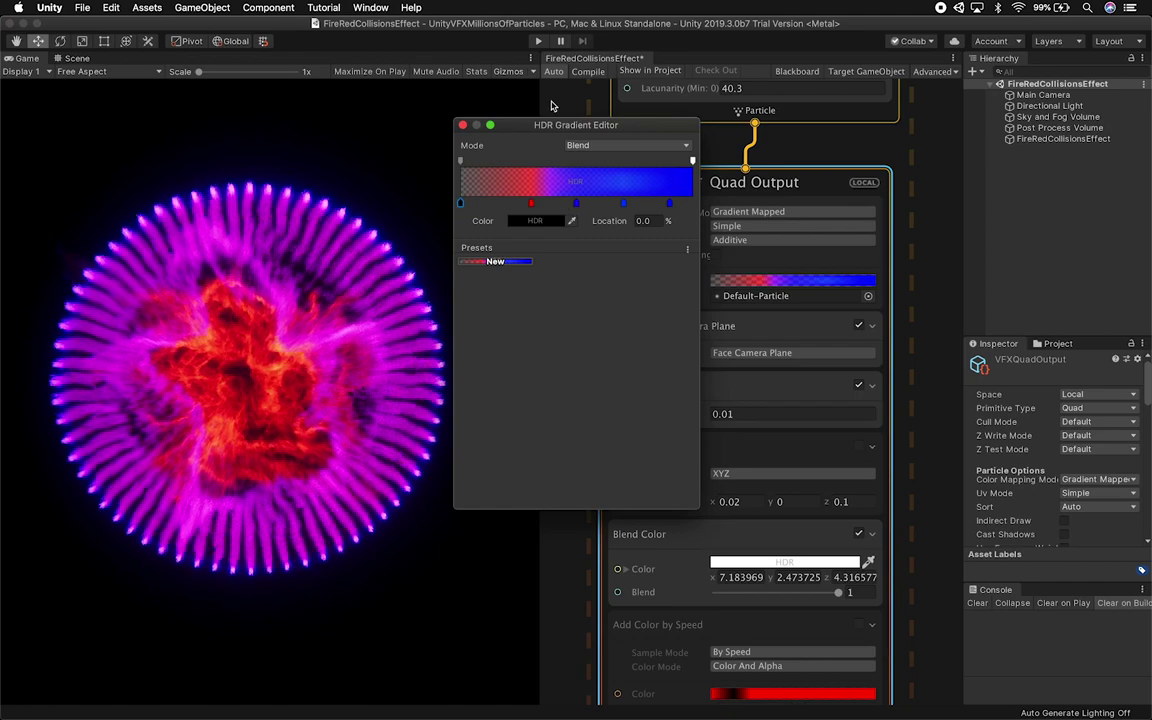
pyautogui.click(463, 125)
pyautogui.click(645, 386)
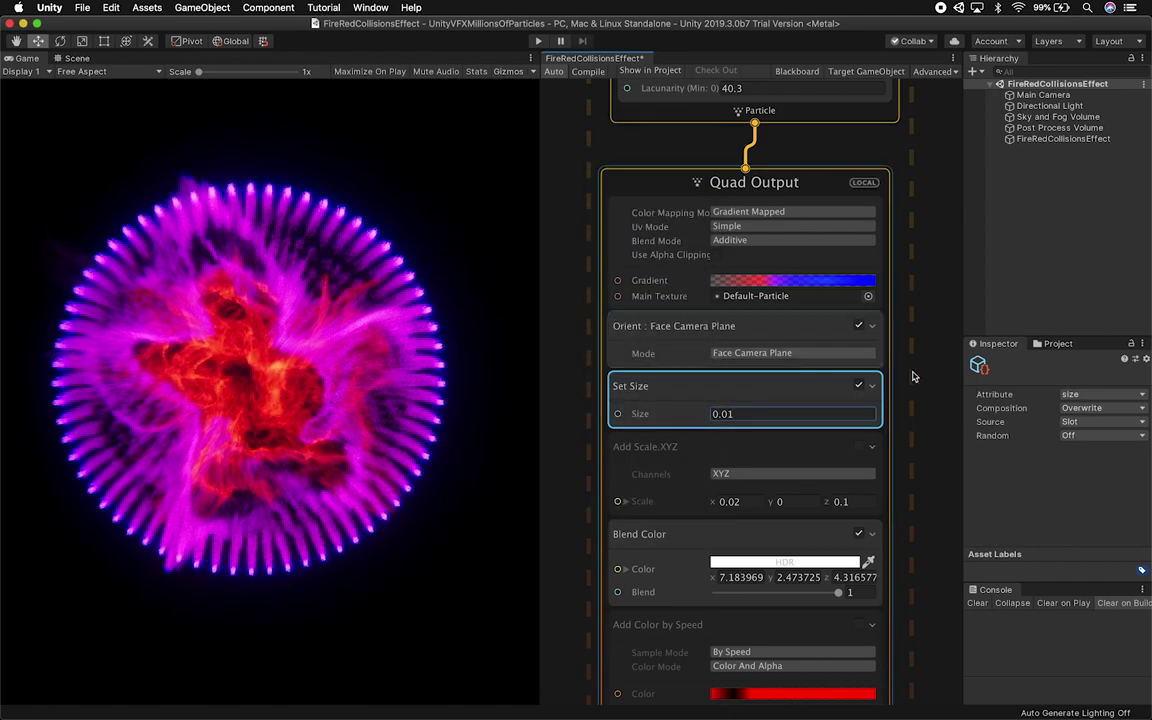
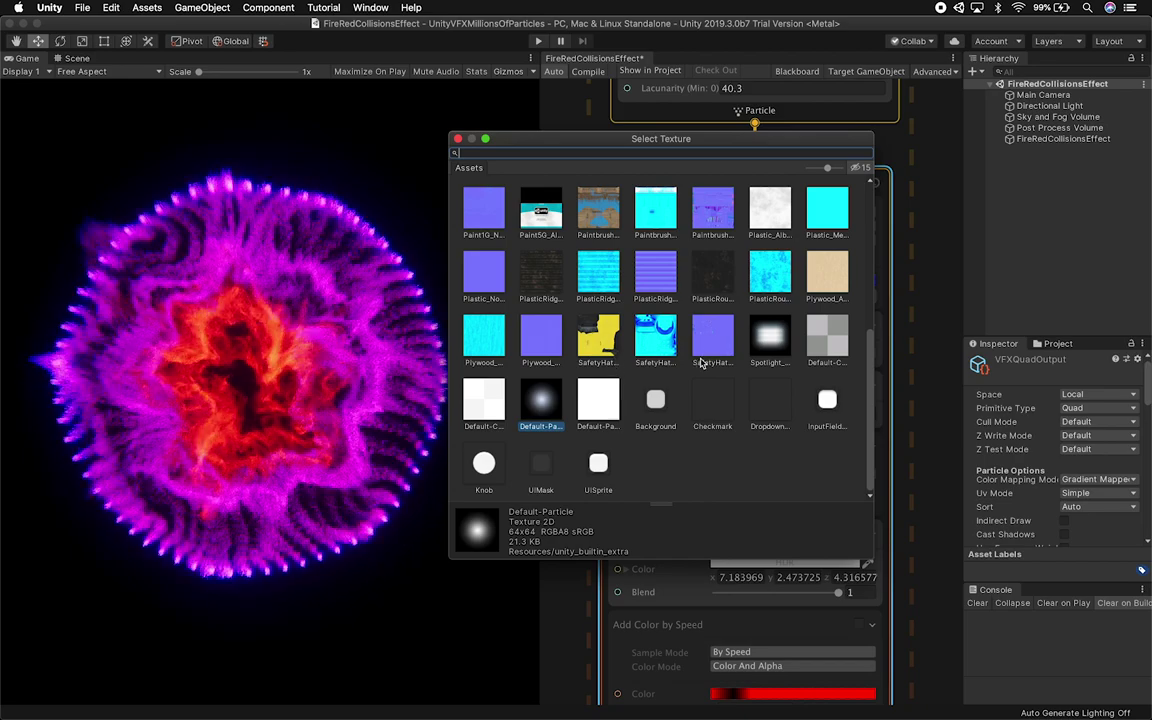
# Step: Try the UIMask, UISprite and Knob textures as the Main Texture of Quad Output and browse the other available textures
pyautogui.click(546, 468)
pyautogui.click(594, 470)
pyautogui.click(484, 466)
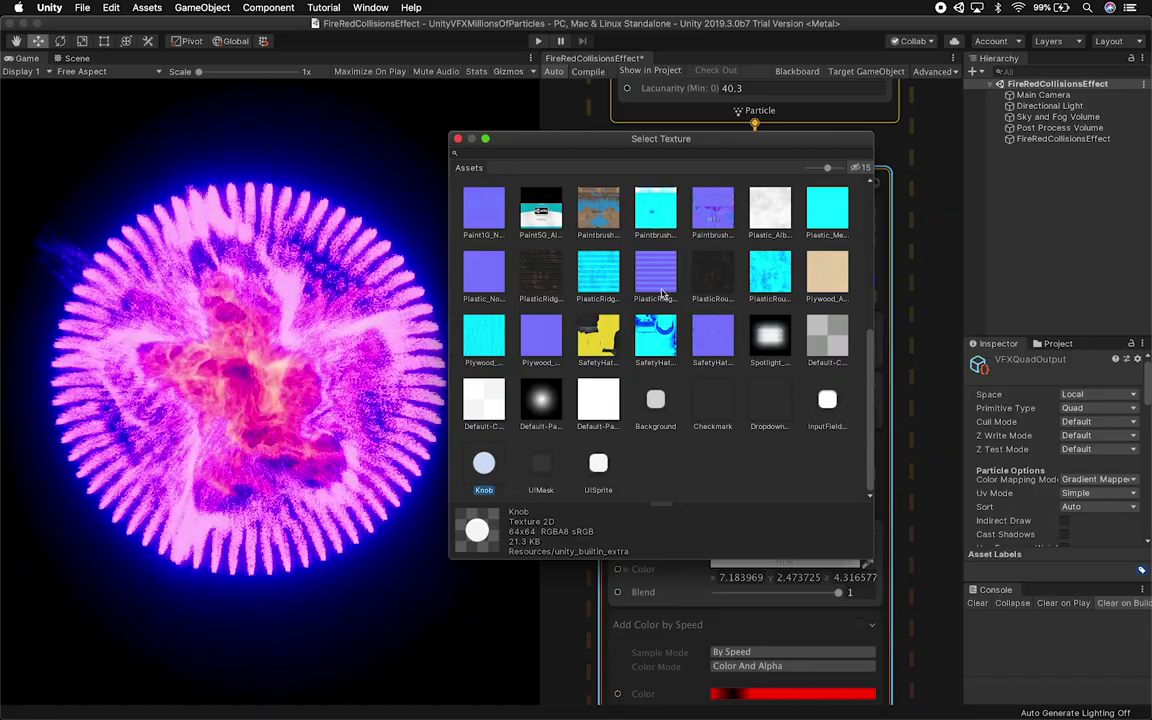
pyautogui.scroll(5, 740, 330)
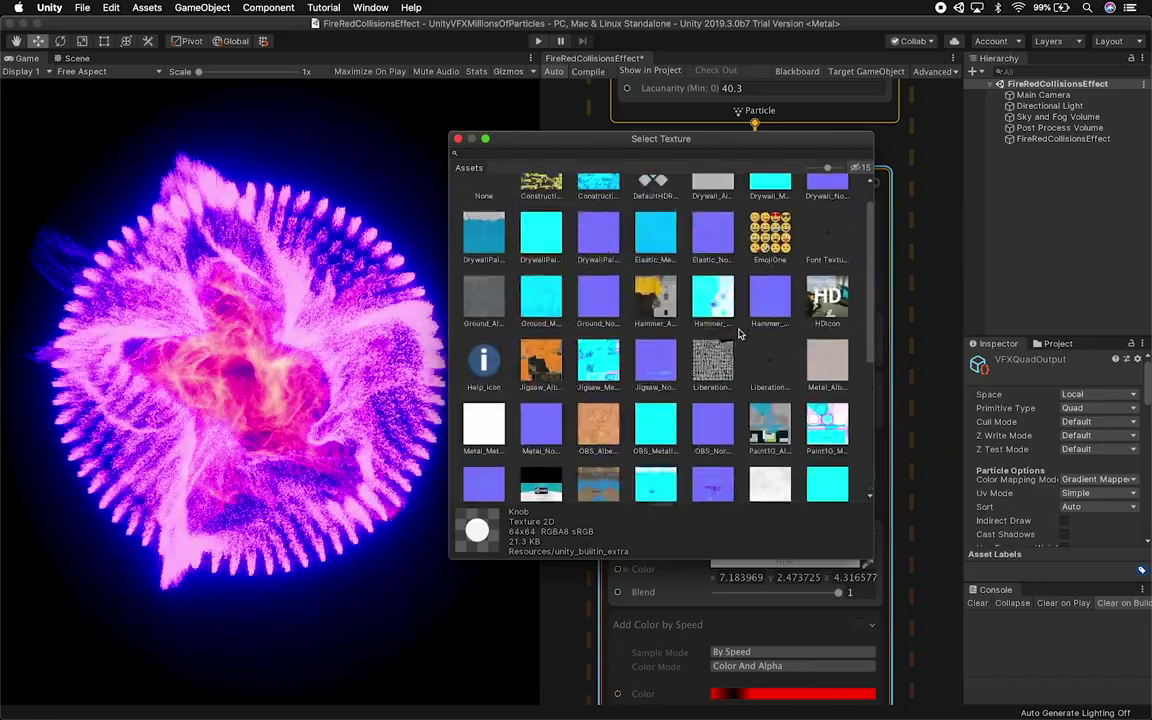
pyautogui.scroll(-5, 740, 334)
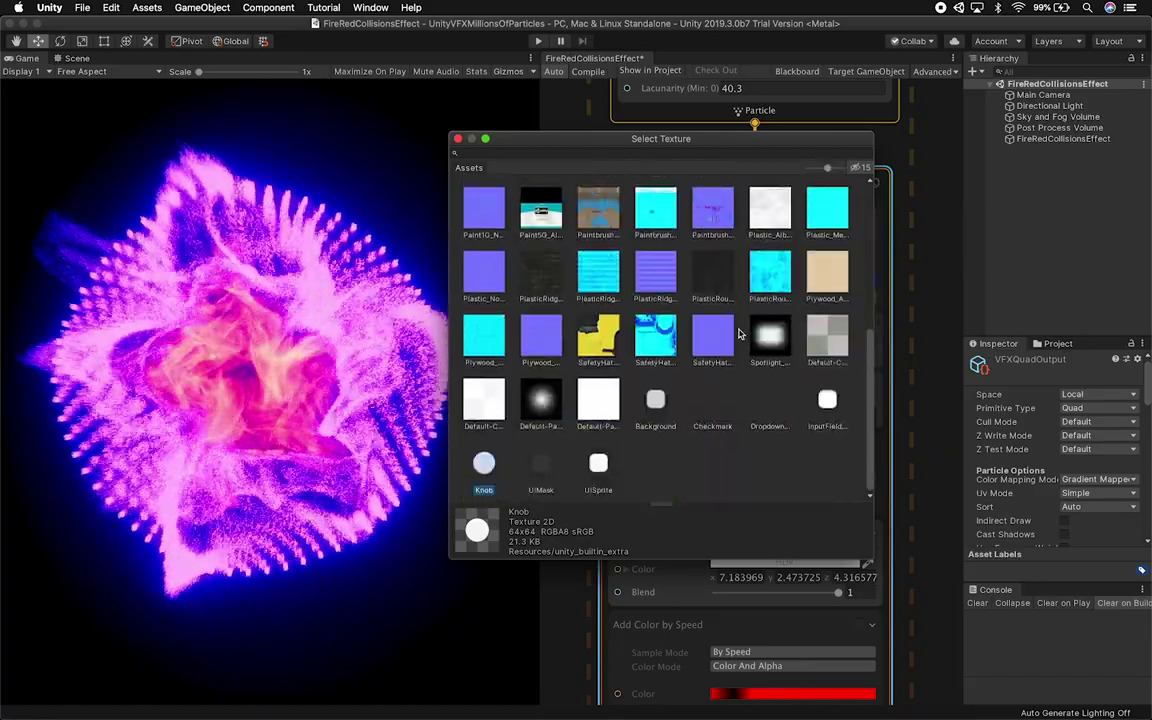
pyautogui.scroll(5, 740, 334)
pyautogui.scroll(-5, 546, 430)
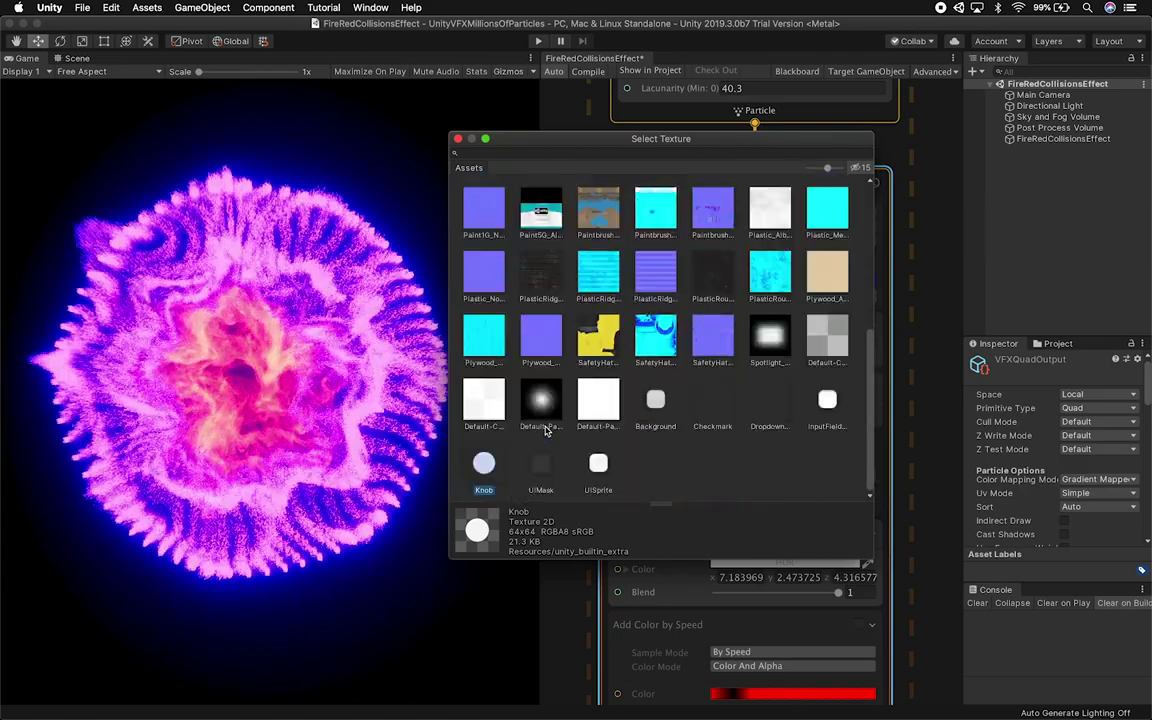
# Step: Set the Quad Output Main Texture back to Default-Particle and close the texture picker
pyautogui.click(540, 398)
pyautogui.click(457, 139)
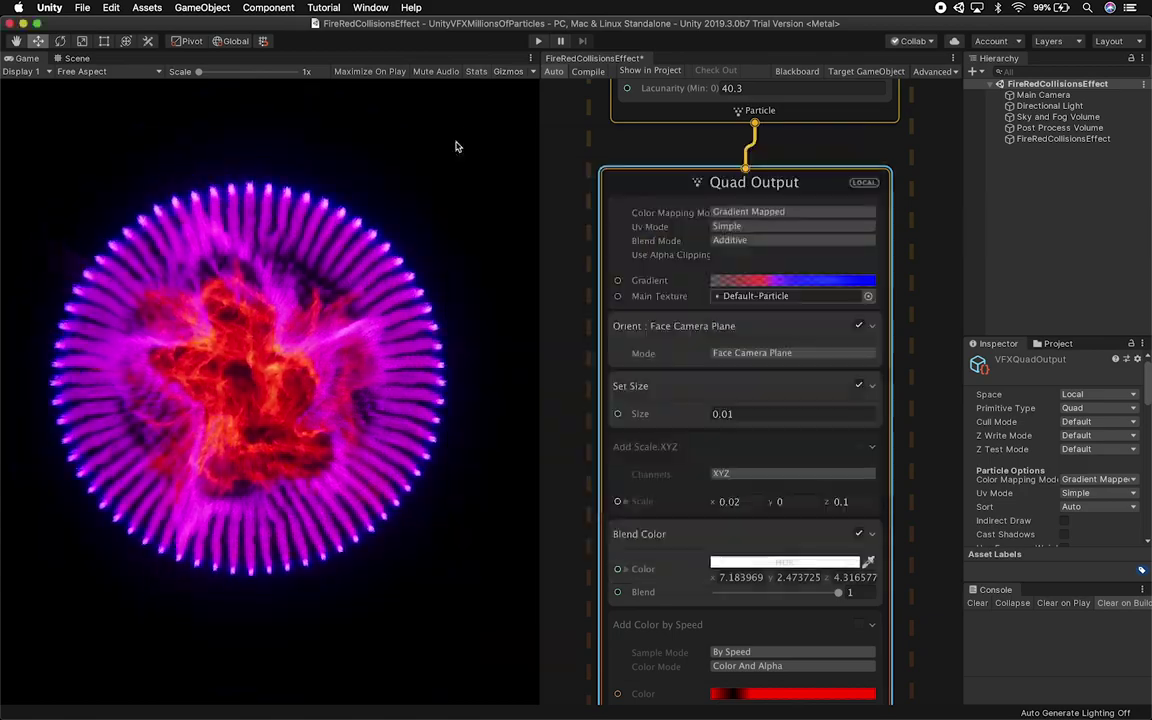
pyautogui.scroll(-3, 735, 303)
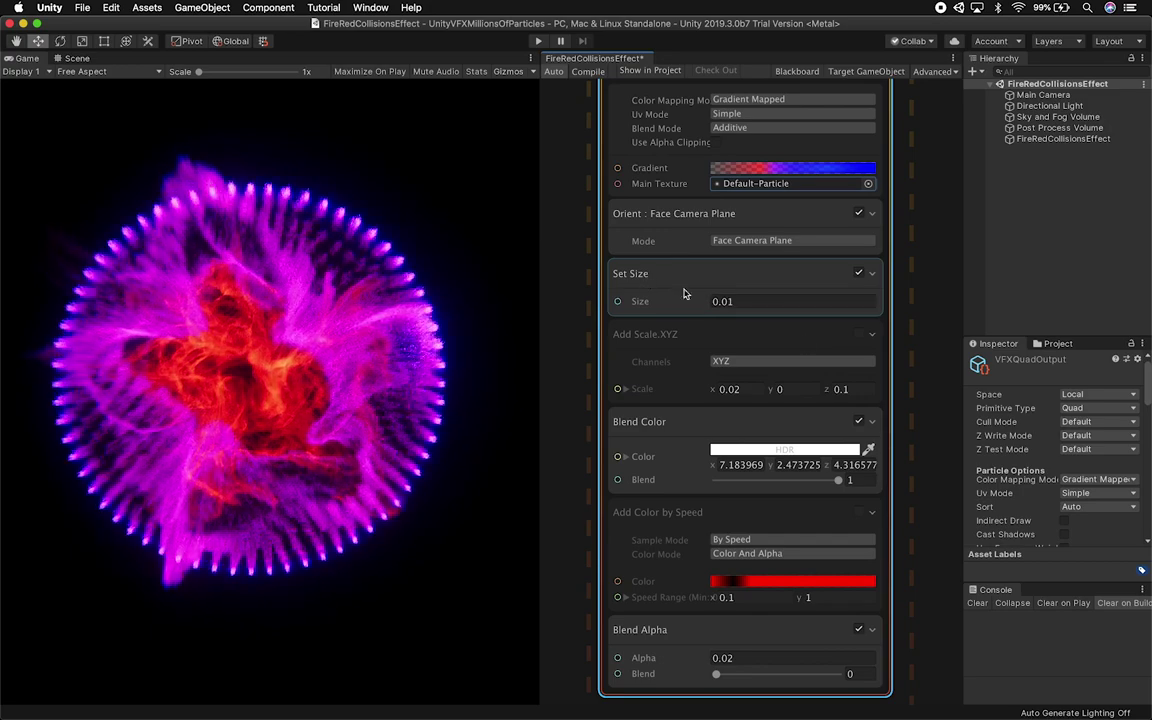
# Step: Try the Along Velocity and Look At Line modes in the Orient block, and return it to Face Camera Plane
pyautogui.keyDown('alt'); pyautogui.moveTo(925, 411); pyautogui.dragTo(926, 392); pyautogui.keyUp('alt')
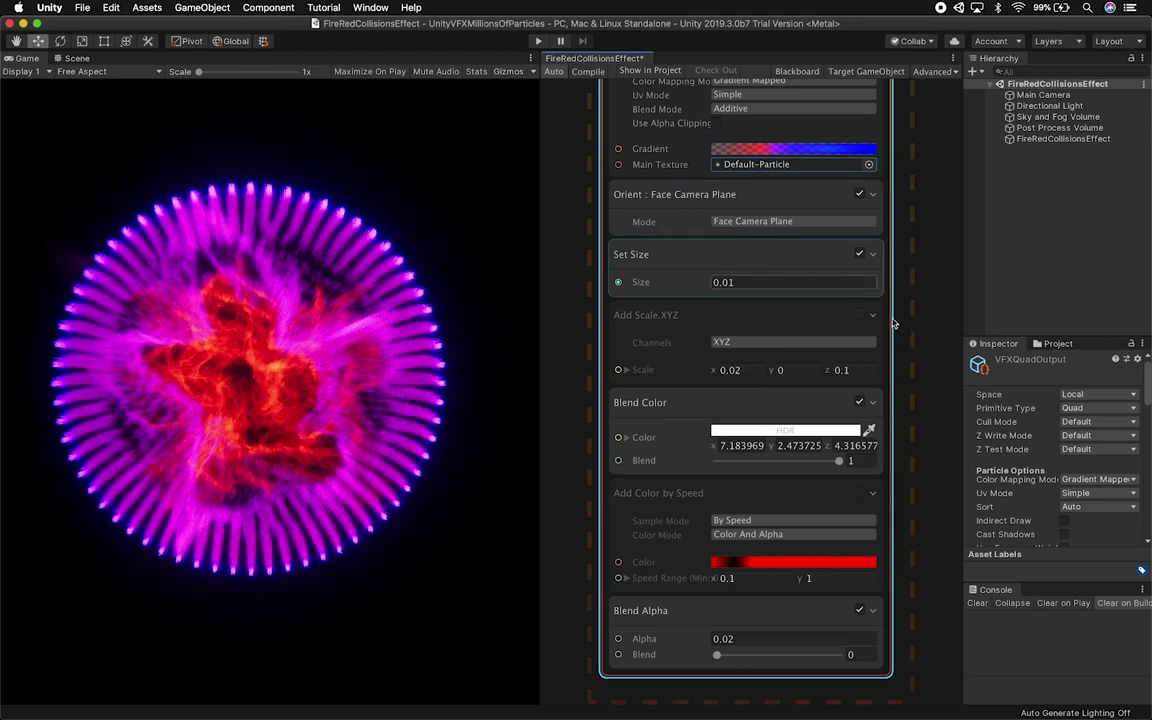
pyautogui.click(790, 223)
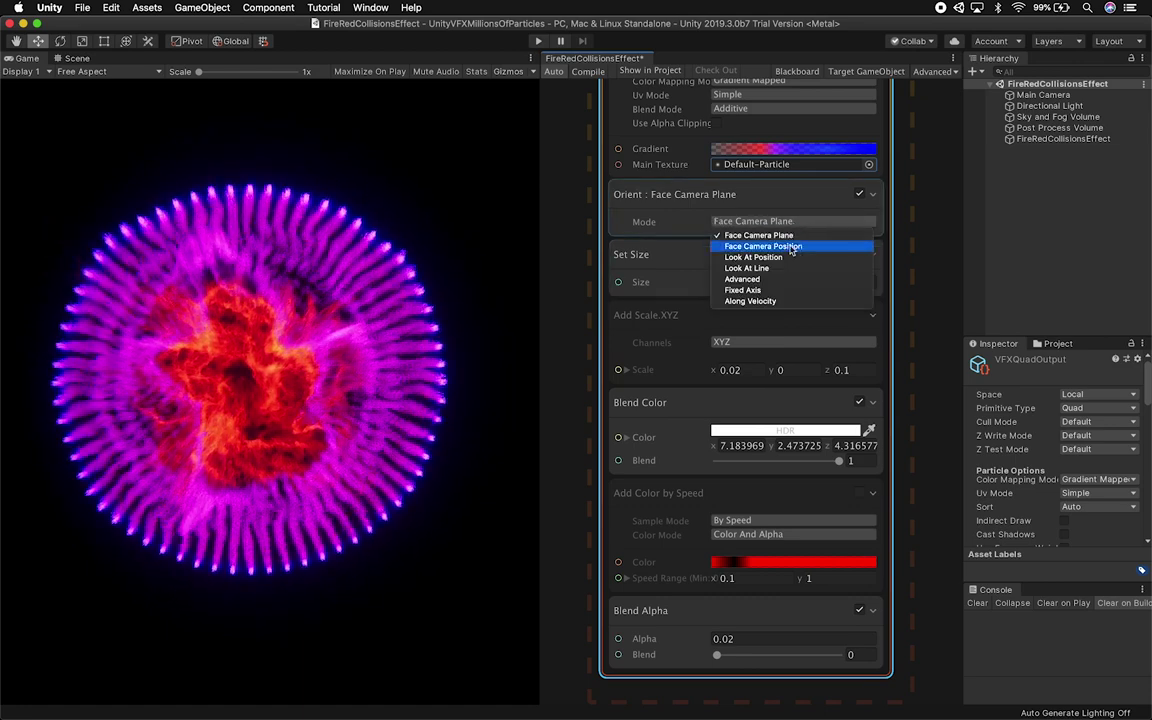
pyautogui.click(760, 301)
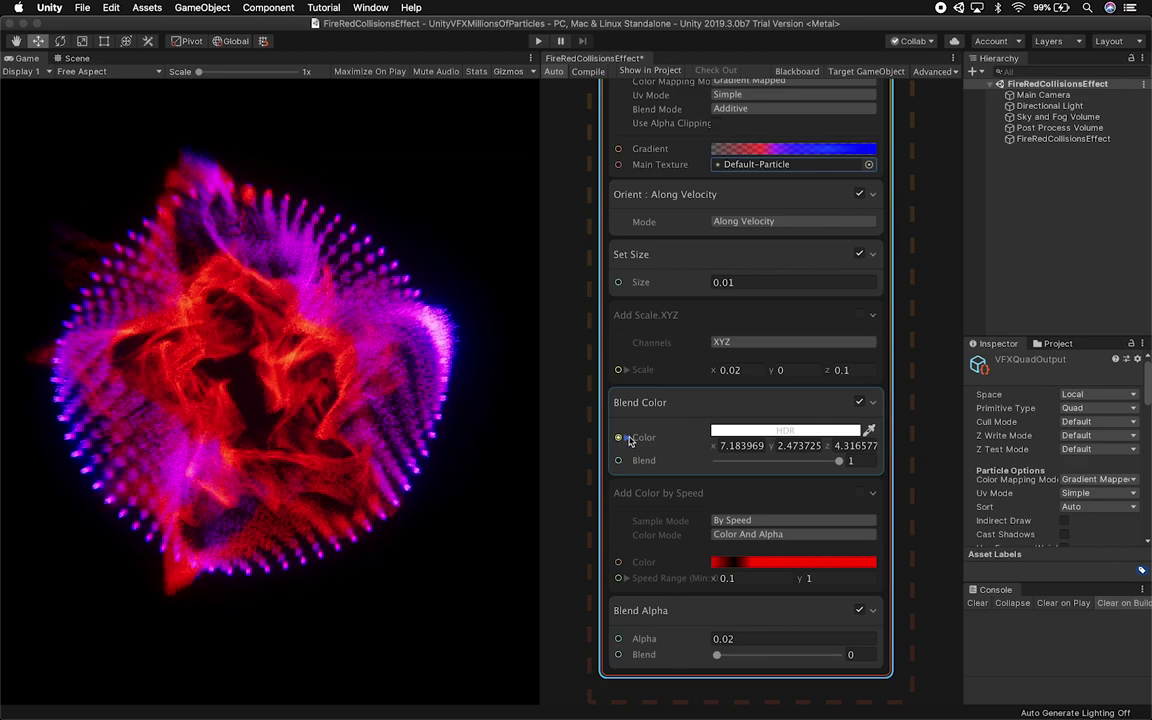
pyautogui.click(757, 221)
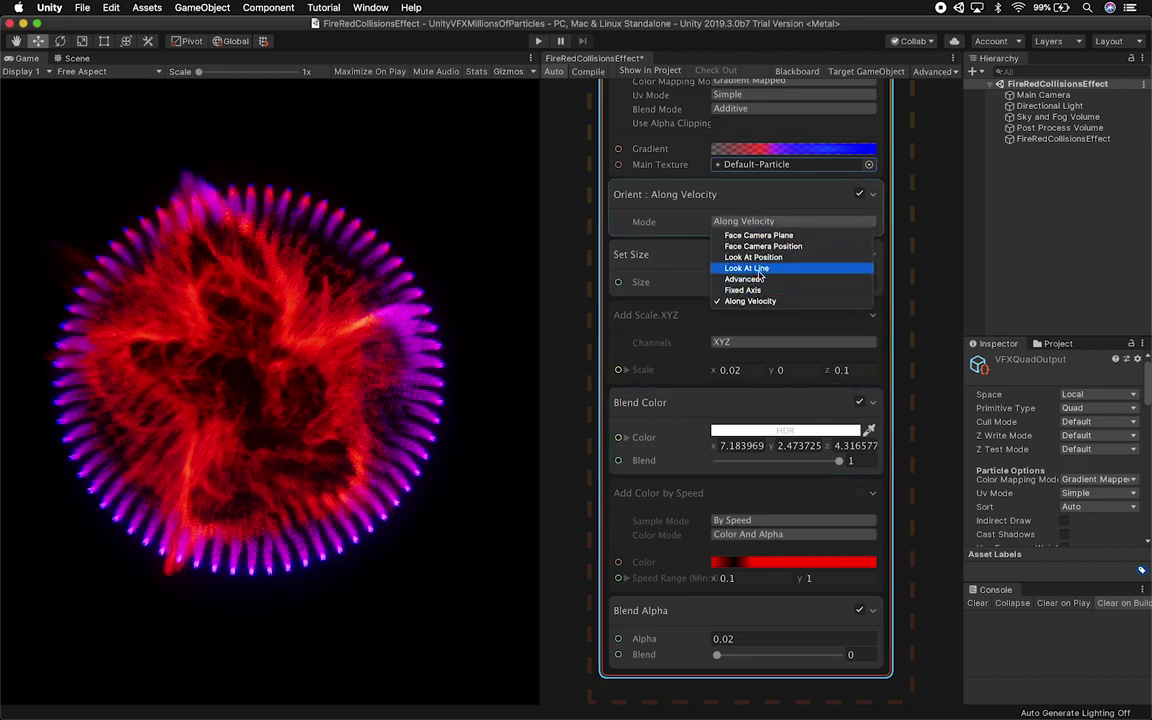
pyautogui.click(762, 269)
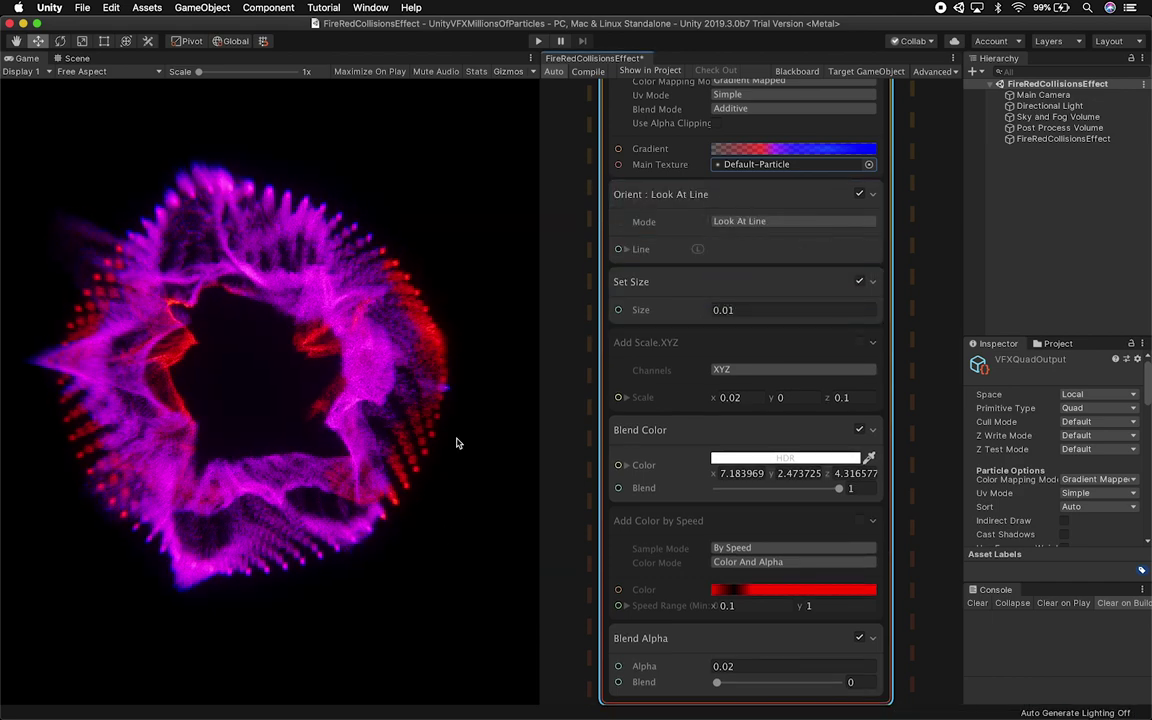
pyautogui.click(797, 222)
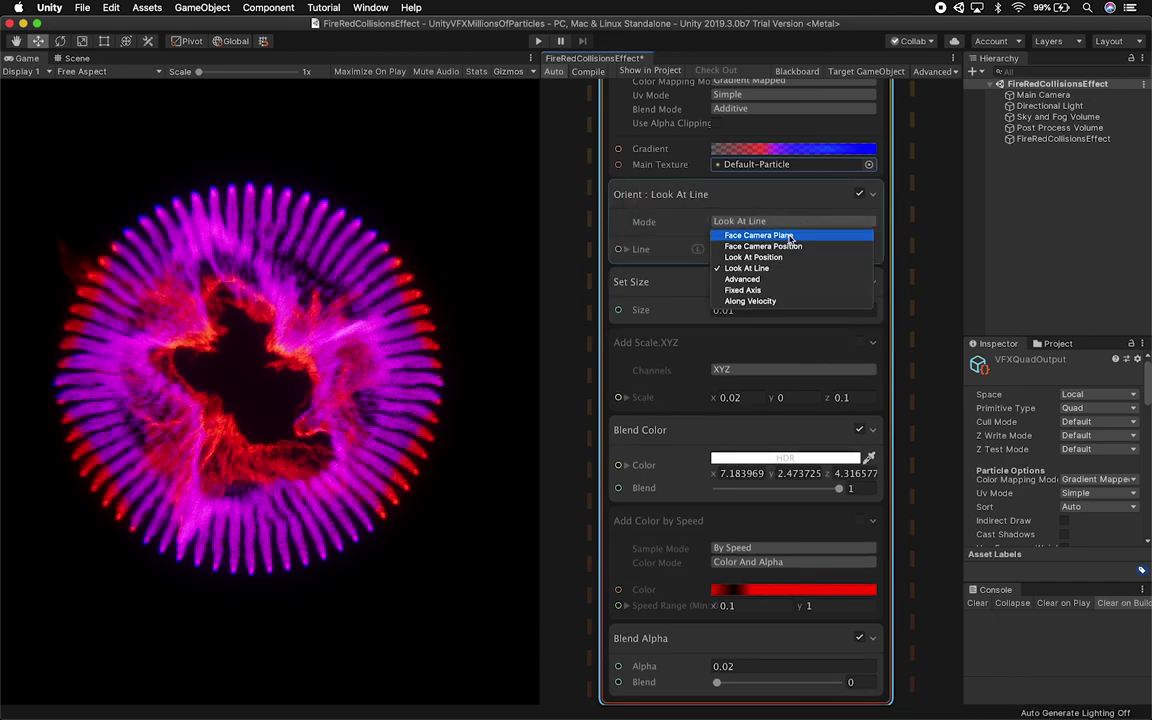
pyautogui.click(789, 237)
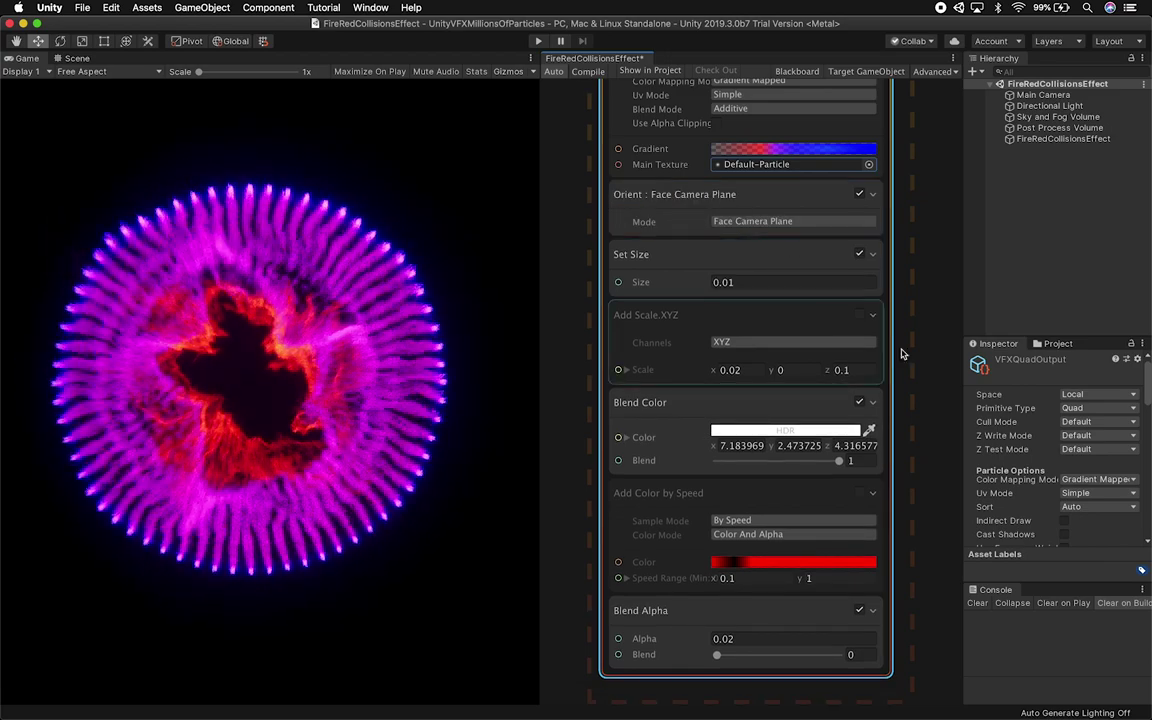
# Step: Enable the Add Scale.XYZ block, try a Scale X of 5.99, and undo that scale change
pyautogui.moveTo(904, 430); pyautogui.dragTo(904, 368, button='middle')
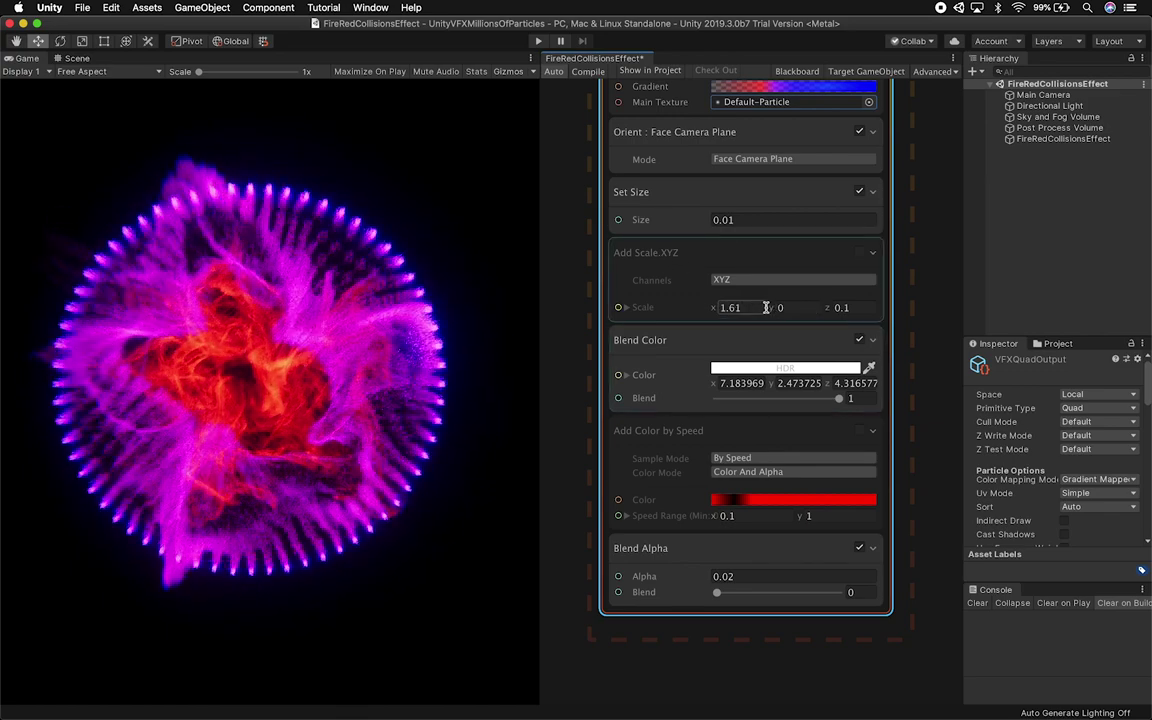
pyautogui.moveTo(766, 307); pyautogui.dragTo(874, 311)
pyautogui.moveTo(689, 304); pyautogui.dragTo(829, 309)
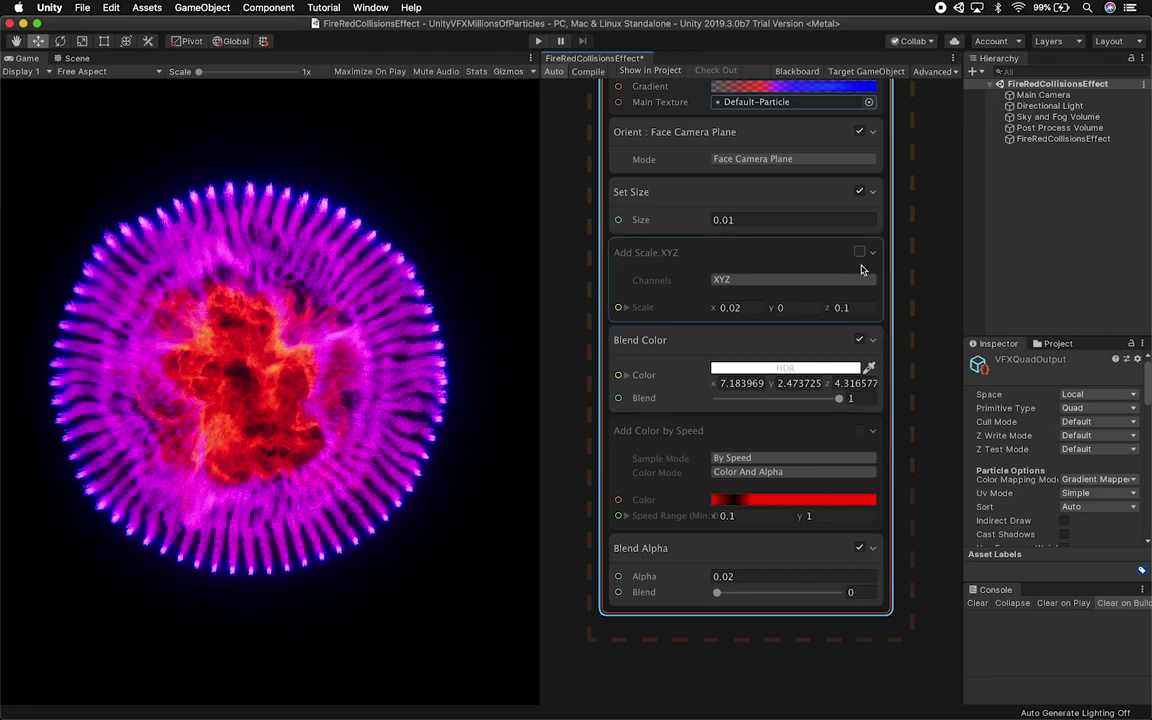
pyautogui.click(859, 252)
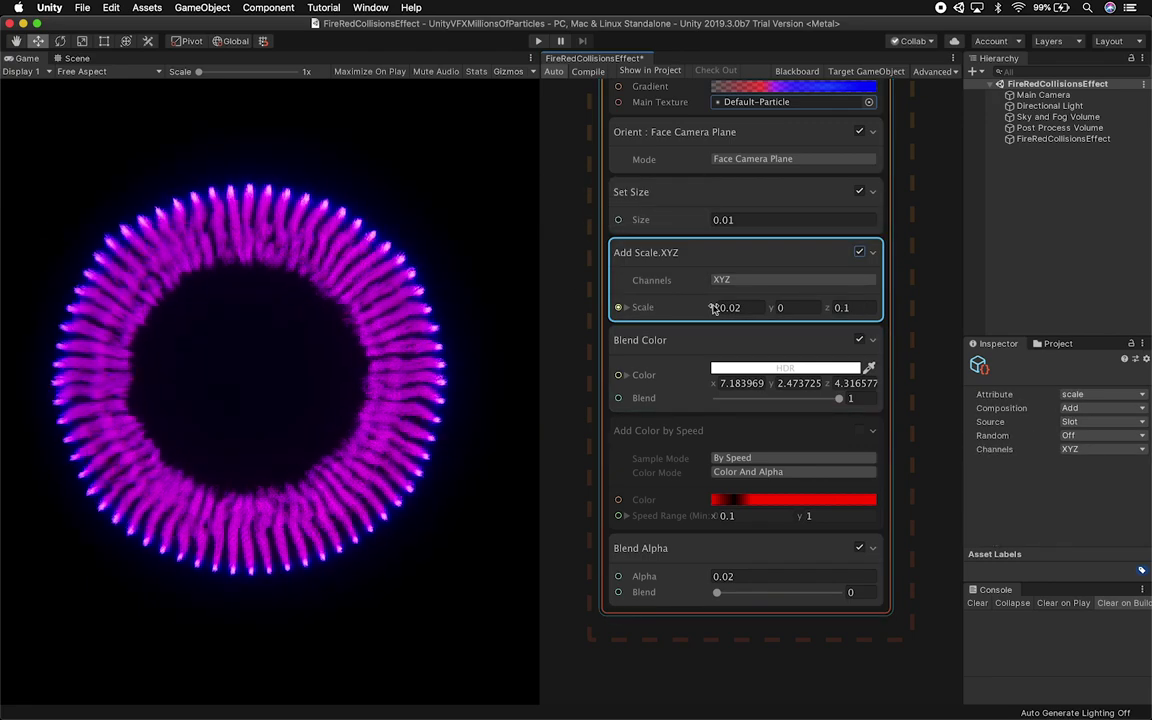
pyautogui.moveTo(802, 308); pyautogui.dragTo(849, 309)
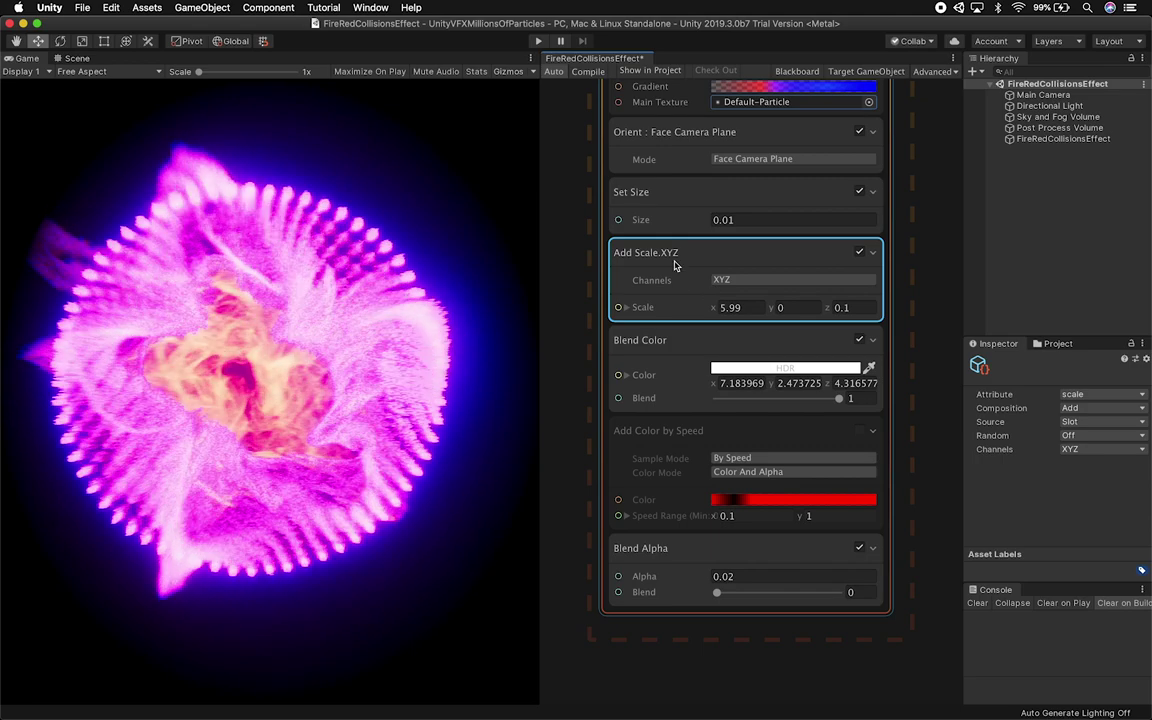
pyautogui.press('super+z')
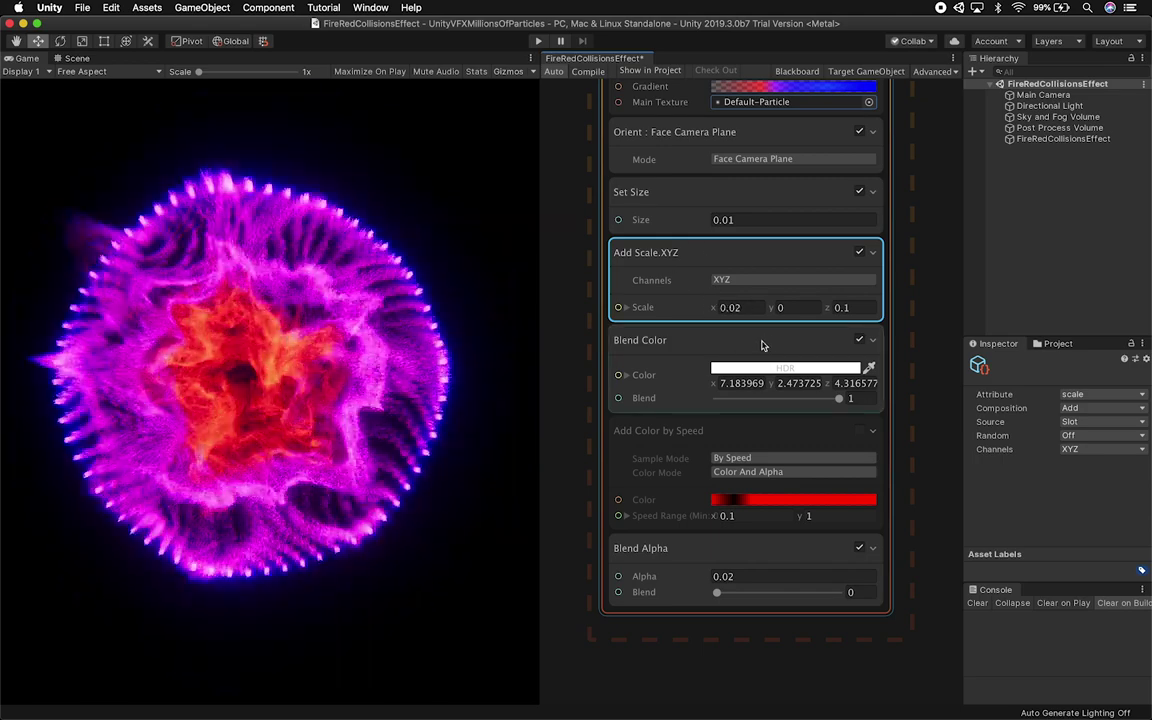
# Step: Try a Scale Y of 2.06 in the Add Scale.XYZ block, set X, Y and Z to 0, and disable the block
pyautogui.click(662, 203)
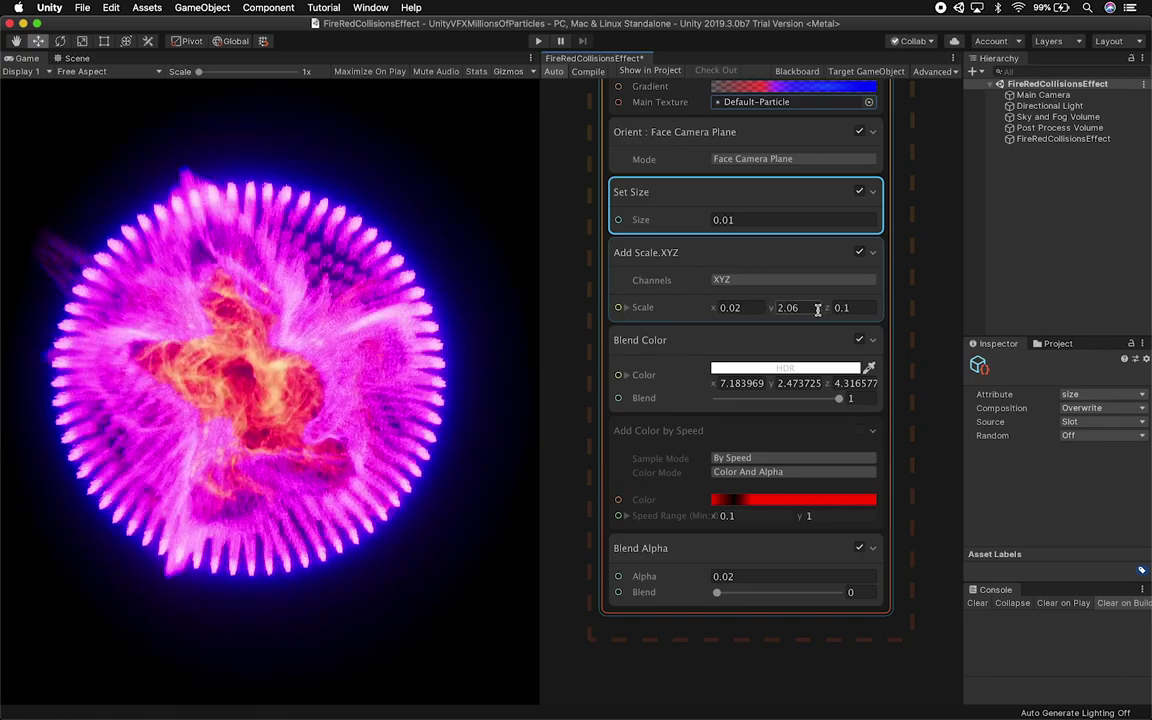
pyautogui.click(758, 307)
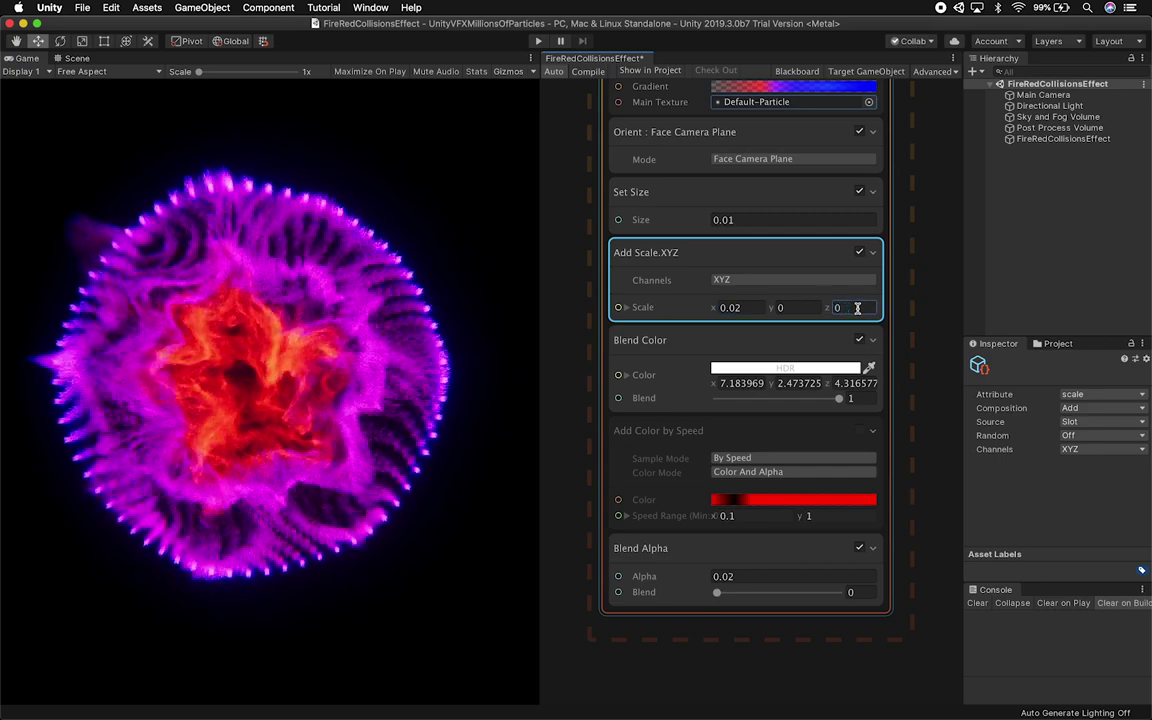
pyautogui.click(755, 307)
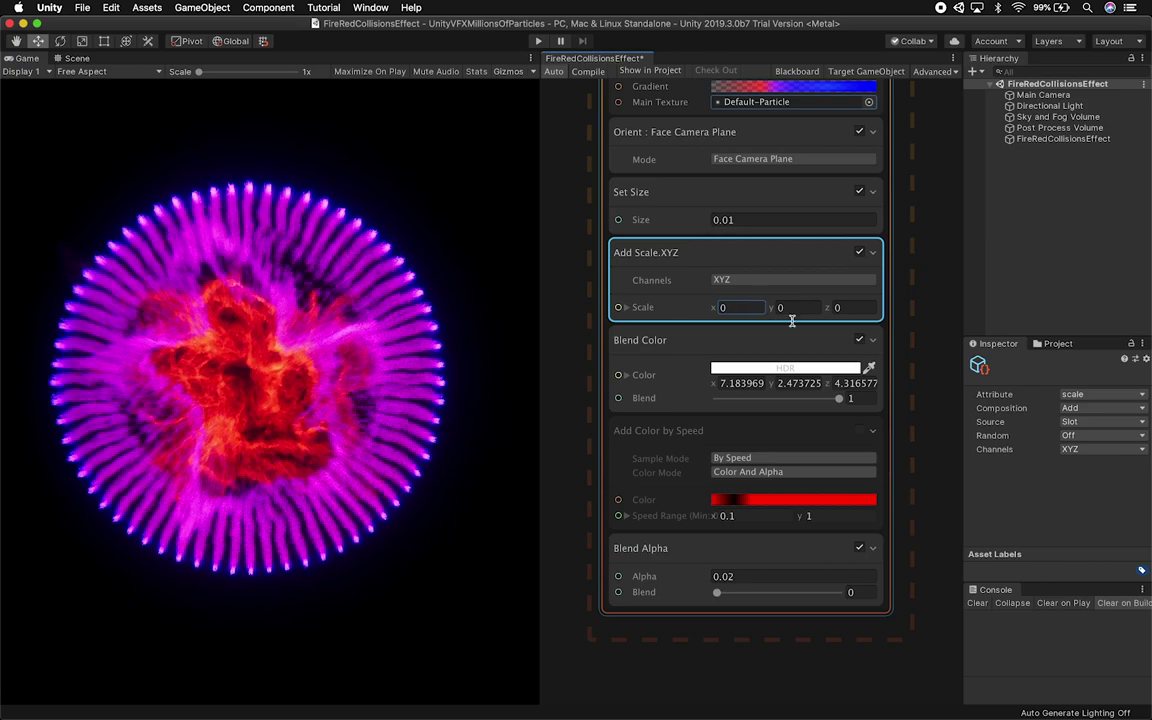
pyautogui.click(859, 252)
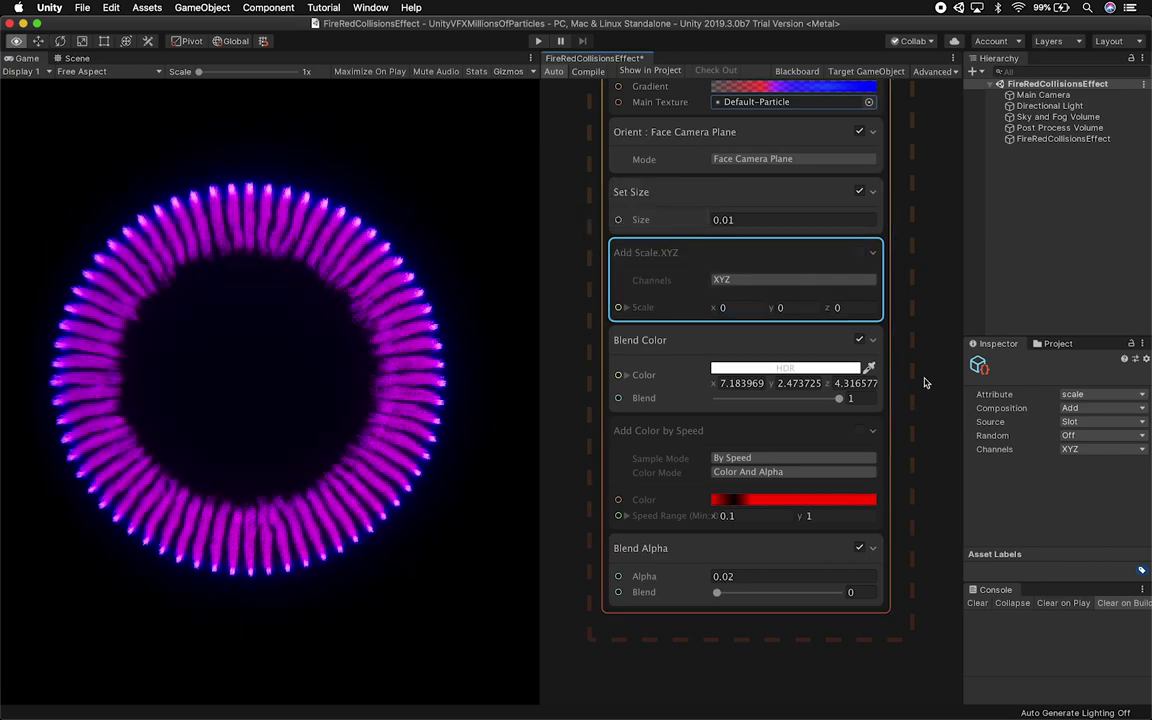
# Step: Inspect the Blend Color block's HDR color, close the color picker, and try changing Blend before restoring it to 1
pyautogui.moveTo(926, 384); pyautogui.dragTo(938, 309, button='middle')
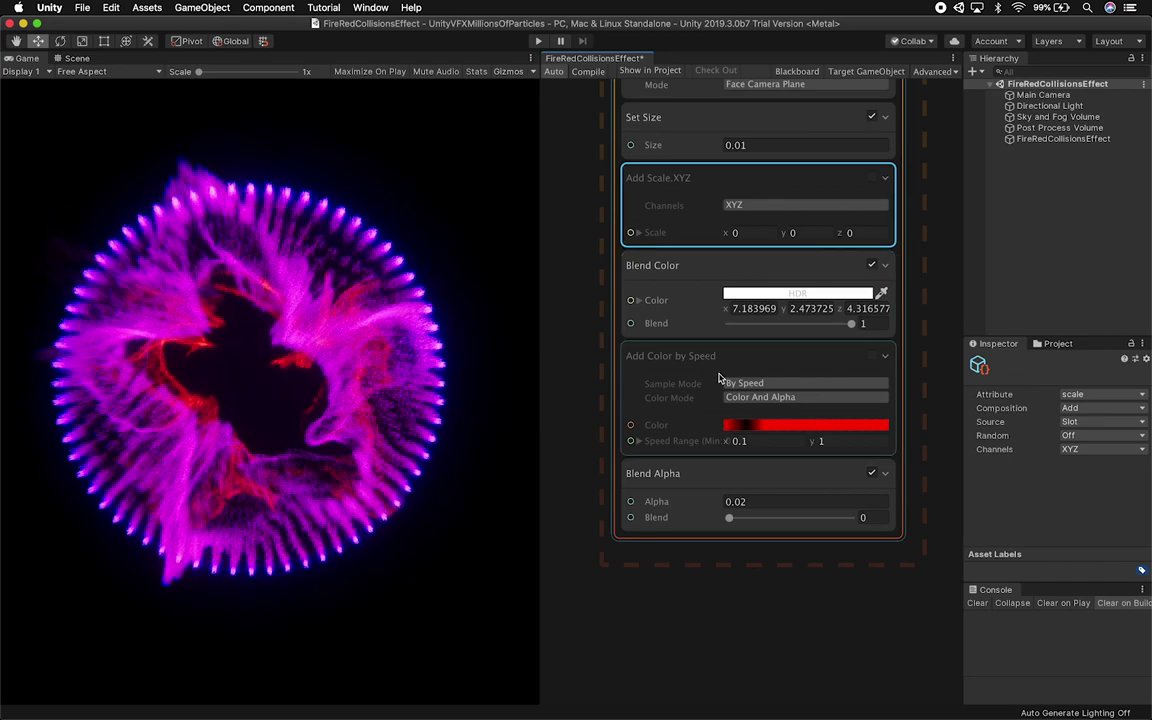
pyautogui.click(798, 293)
pyautogui.moveTo(103, 124); pyautogui.dragTo(43, 170)
pyautogui.click(10, 26)
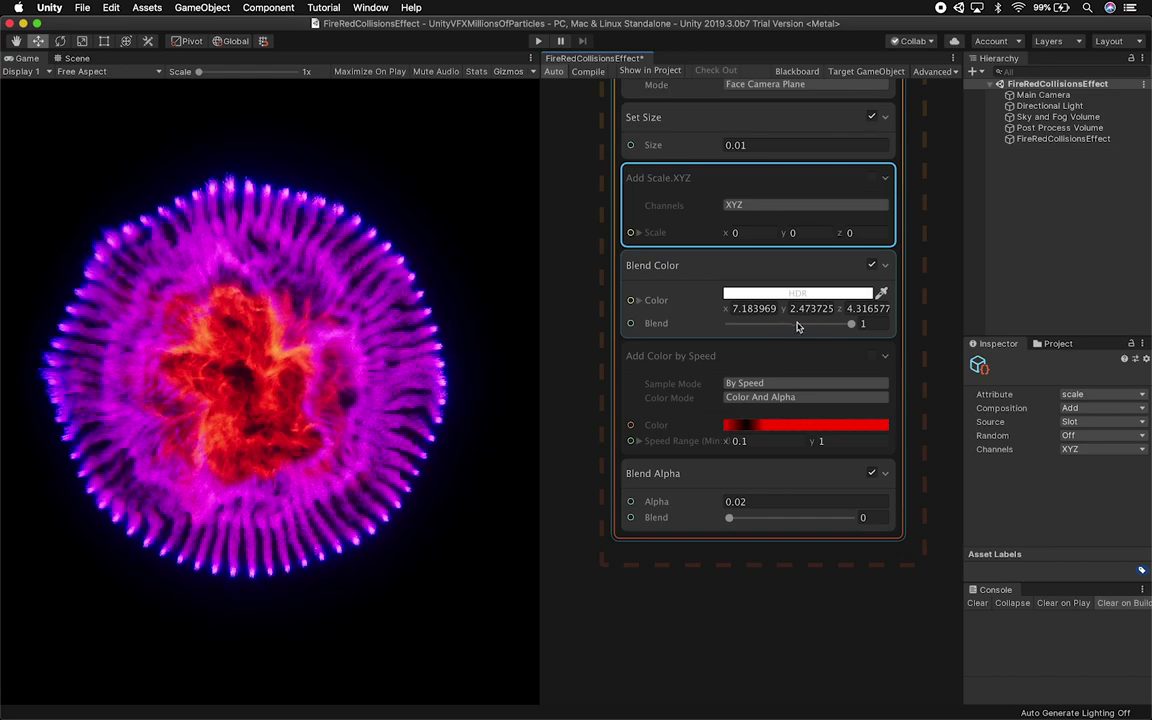
pyautogui.moveTo(817, 330); pyautogui.dragTo(856, 325)
pyautogui.press('super+z')
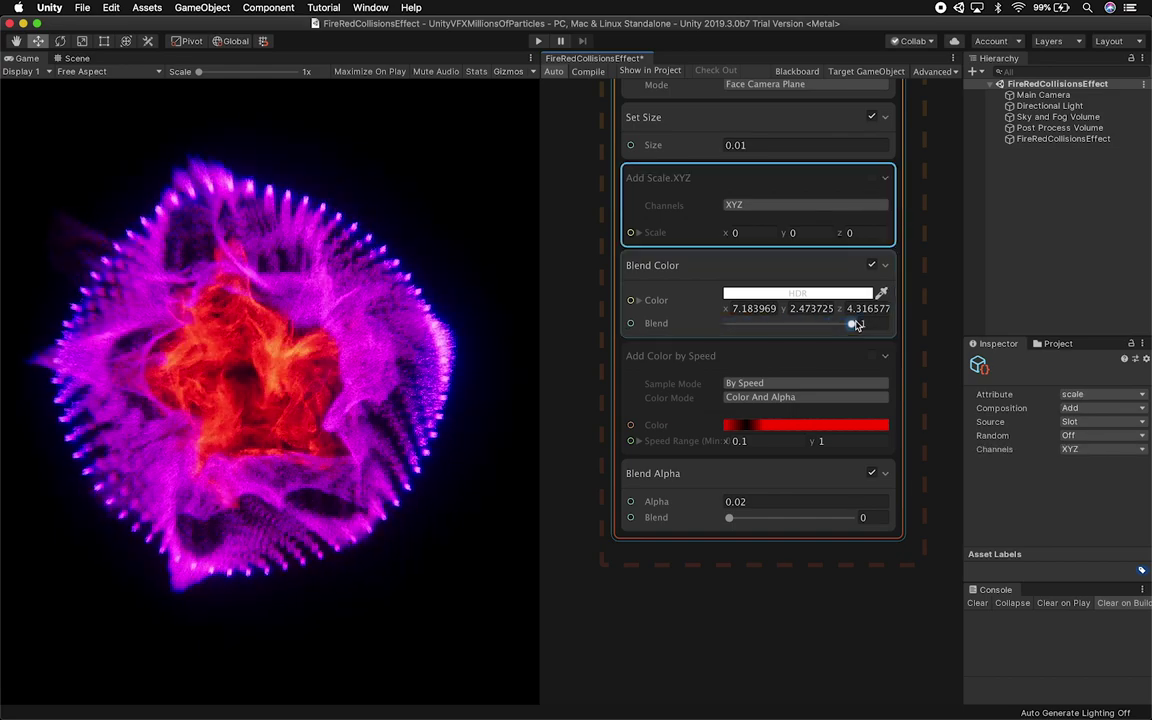
# Step: Try a Blend of about 0.18 in the Blend Alpha block, return it to 0, and leave Alpha at 0.02
pyautogui.scroll(-3, 874, 604)
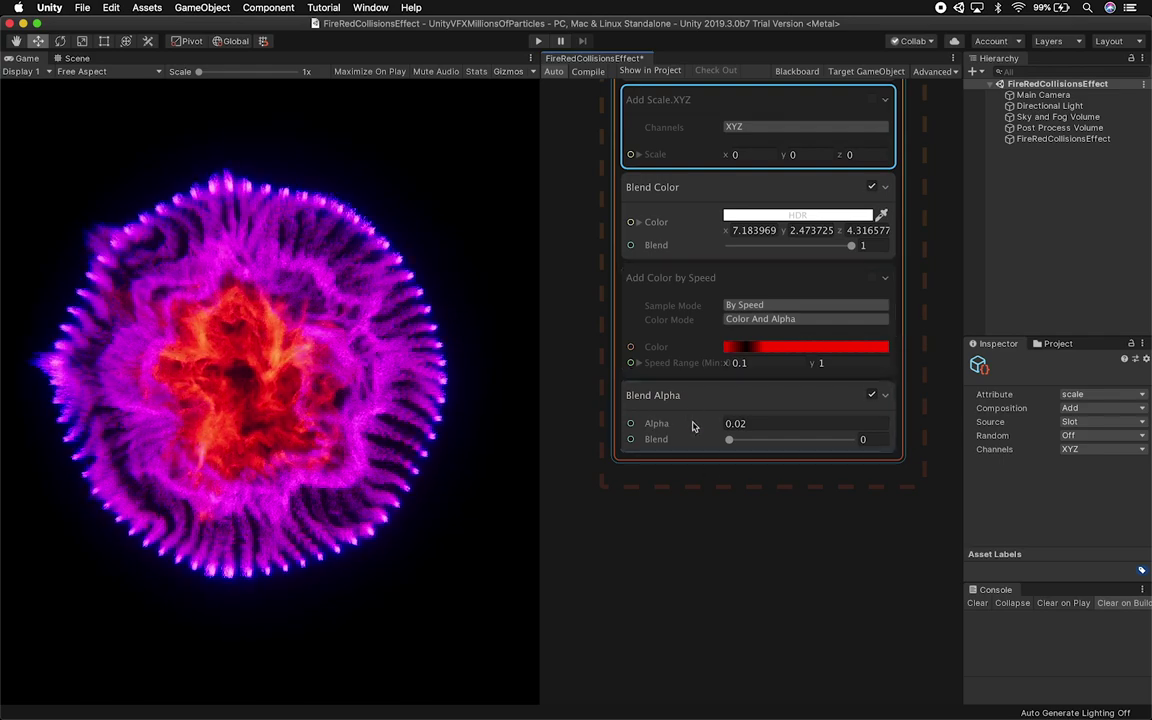
pyautogui.moveTo(740, 443); pyautogui.dragTo(767, 443)
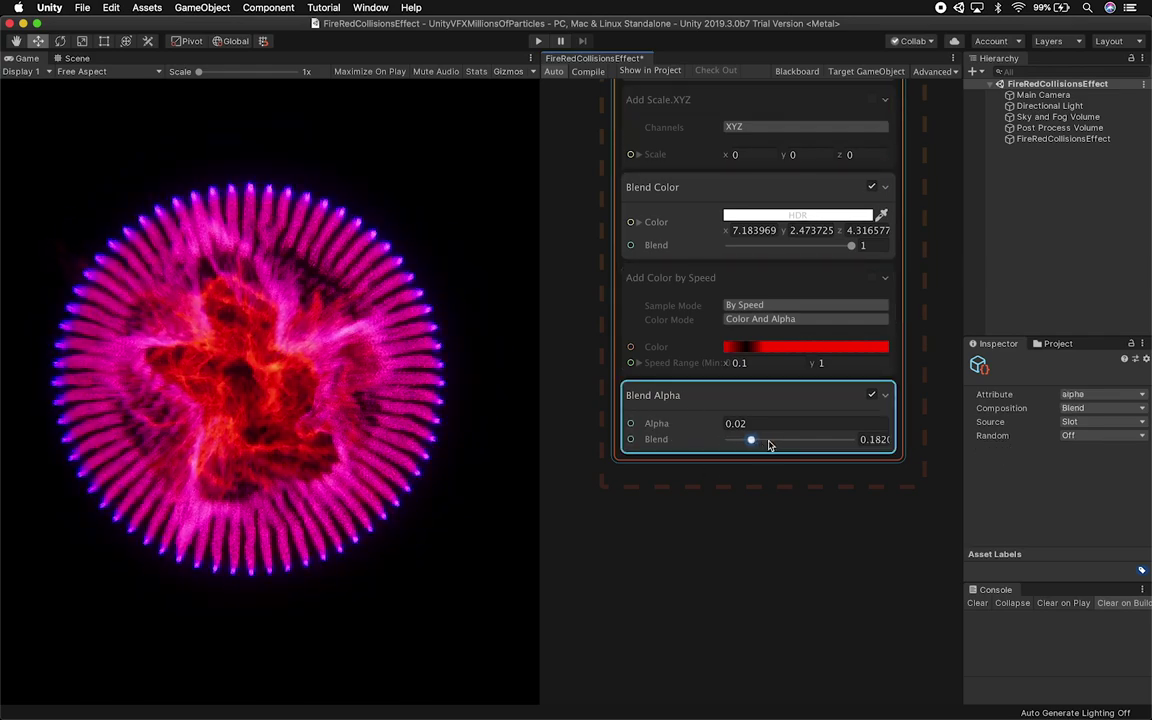
pyautogui.moveTo(818, 449); pyautogui.dragTo(703, 449)
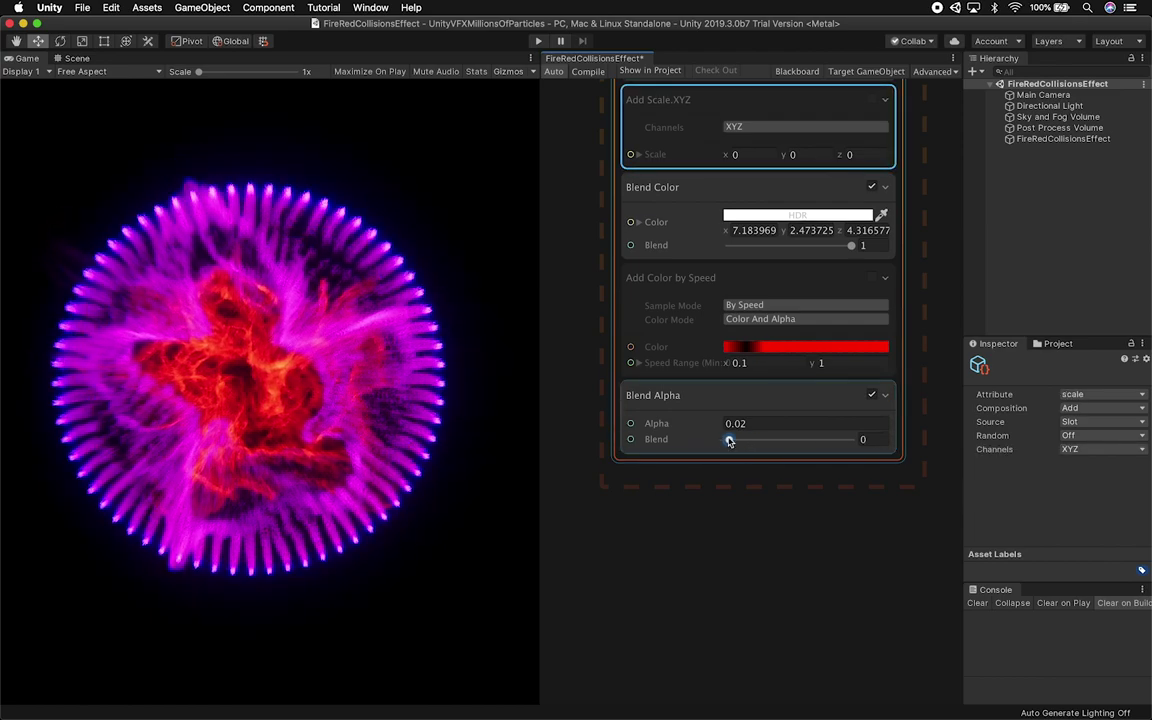
pyautogui.click(762, 423)
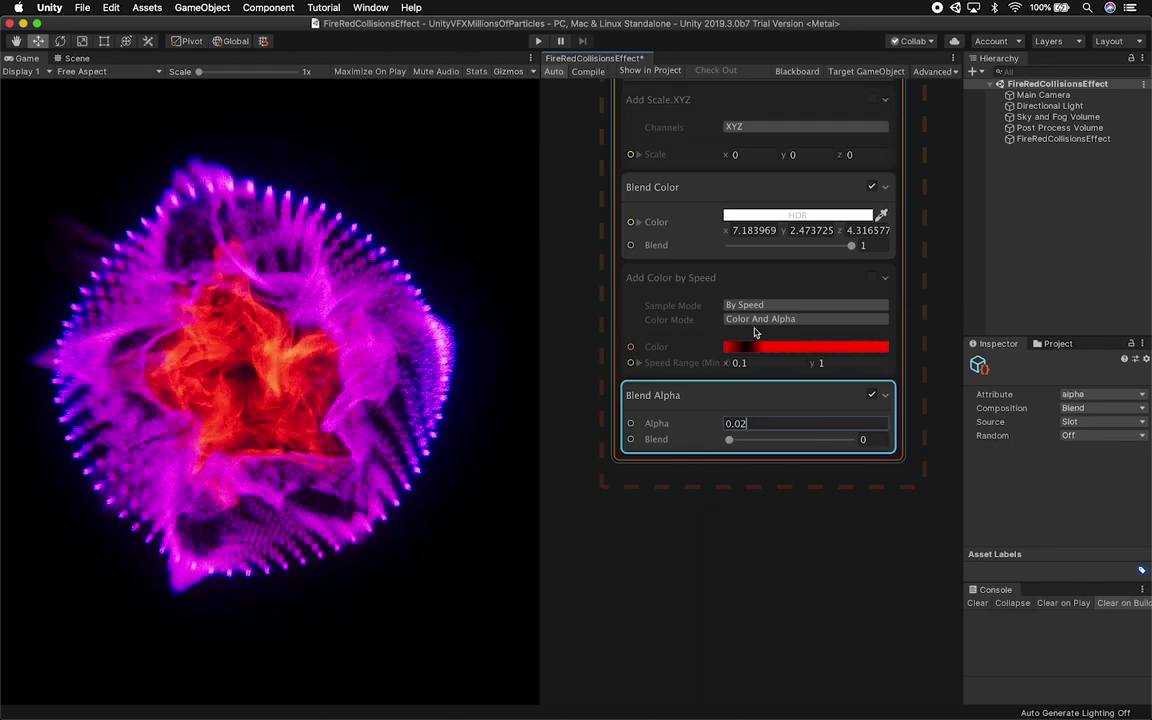
# Step: Go back up the graph to review the Force and Turbulence blocks of the Update Particle context
pyautogui.keyDown('alt'); pyautogui.moveTo(927, 222); pyautogui.dragTo(870, 523); pyautogui.keyUp('alt')
pyautogui.keyDown('alt'); pyautogui.moveTo(879, 136); pyautogui.dragTo(878, 281); pyautogui.keyUp('alt')
pyautogui.keyDown('alt'); pyautogui.moveTo(877, 333); pyautogui.dragTo(880, 535); pyautogui.keyUp('alt')
pyautogui.keyDown('alt'); pyautogui.moveTo(854, 369); pyautogui.dragTo(874, 393); pyautogui.keyUp('alt')
pyautogui.scroll(-2, 871, 399)
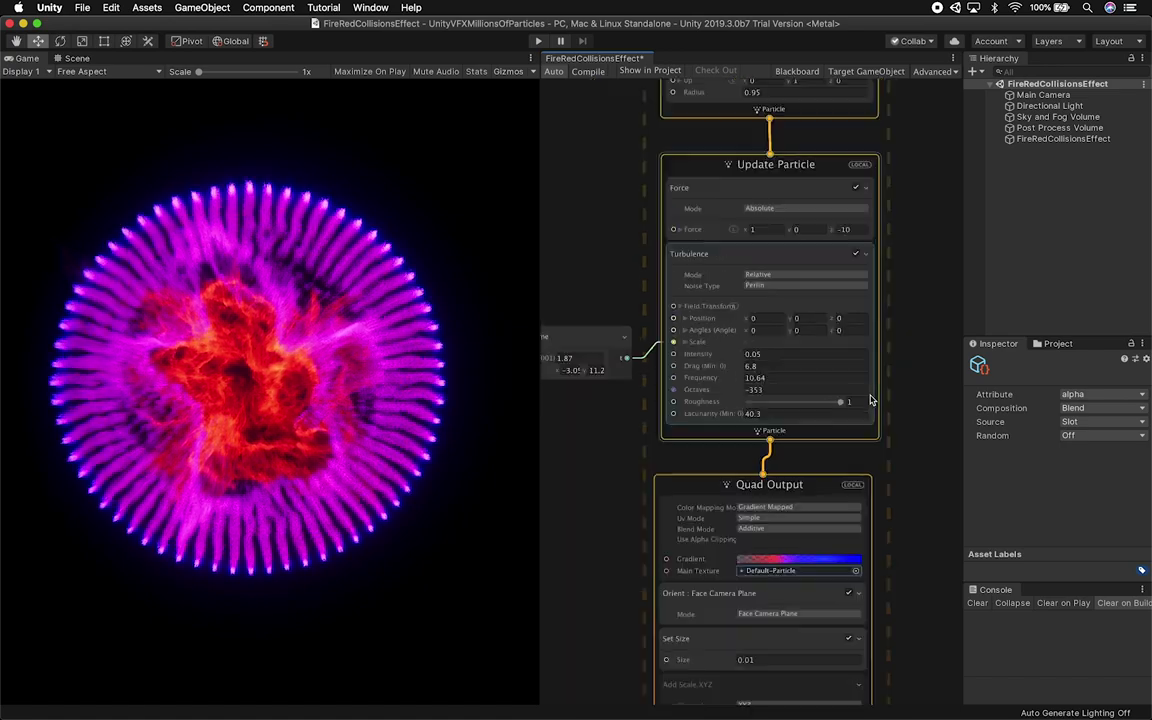
pyautogui.keyDown('alt'); pyautogui.moveTo(628, 256); pyautogui.dragTo(638, 257); pyautogui.keyUp('alt')
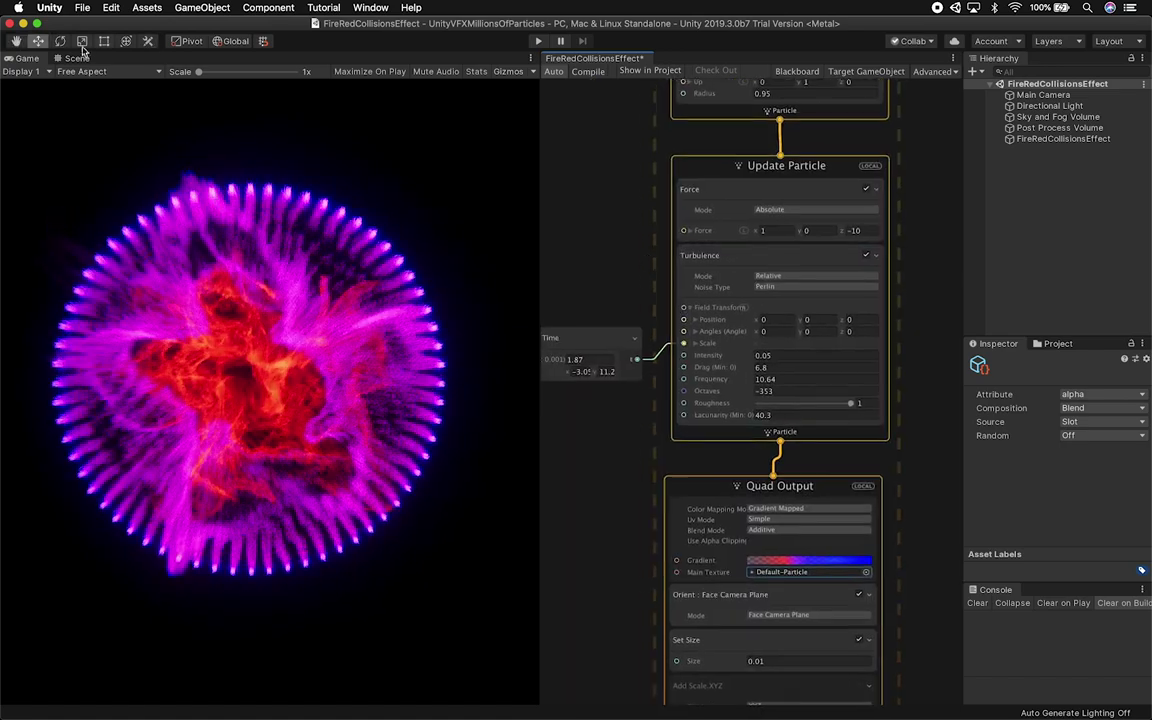
# Step: Dock the Scene view beside the Game view, widen it, and orbit around the particle effect
pyautogui.click(77, 58)
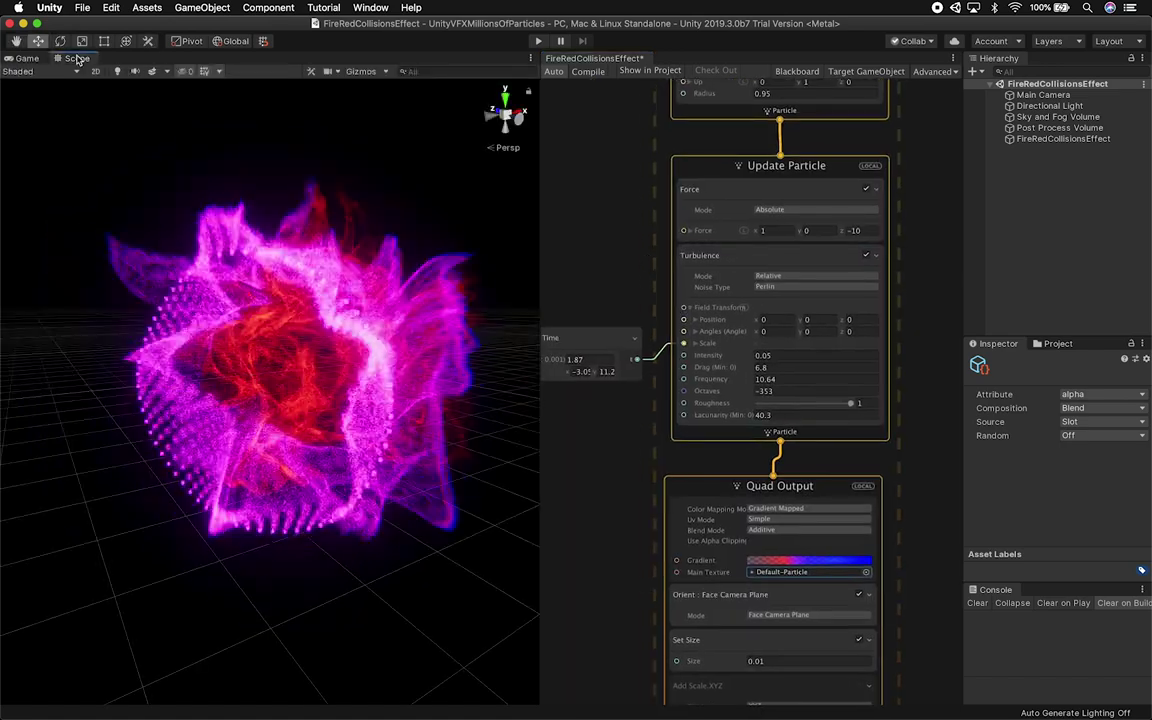
pyautogui.keyDown('alt'); pyautogui.moveTo(375, 460); pyautogui.dragTo(292, 330); pyautogui.keyUp('alt')
pyautogui.moveTo(77, 58); pyautogui.dragTo(470, 571)
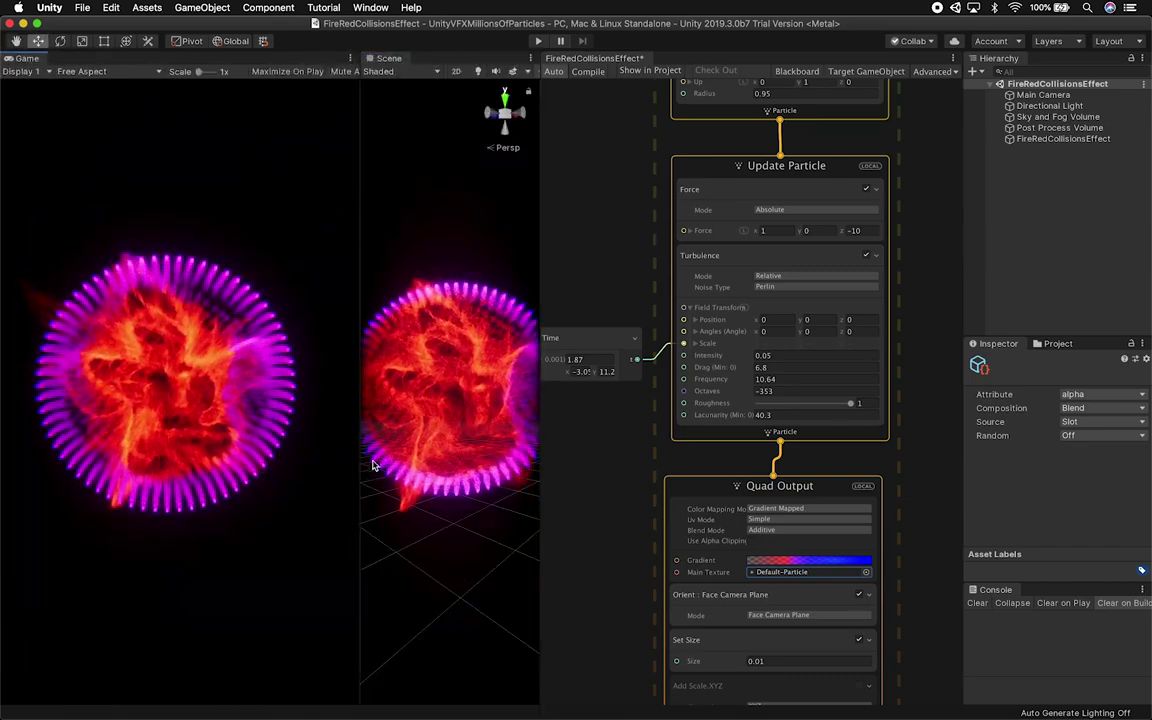
pyautogui.moveTo(360, 463); pyautogui.dragTo(288, 460)
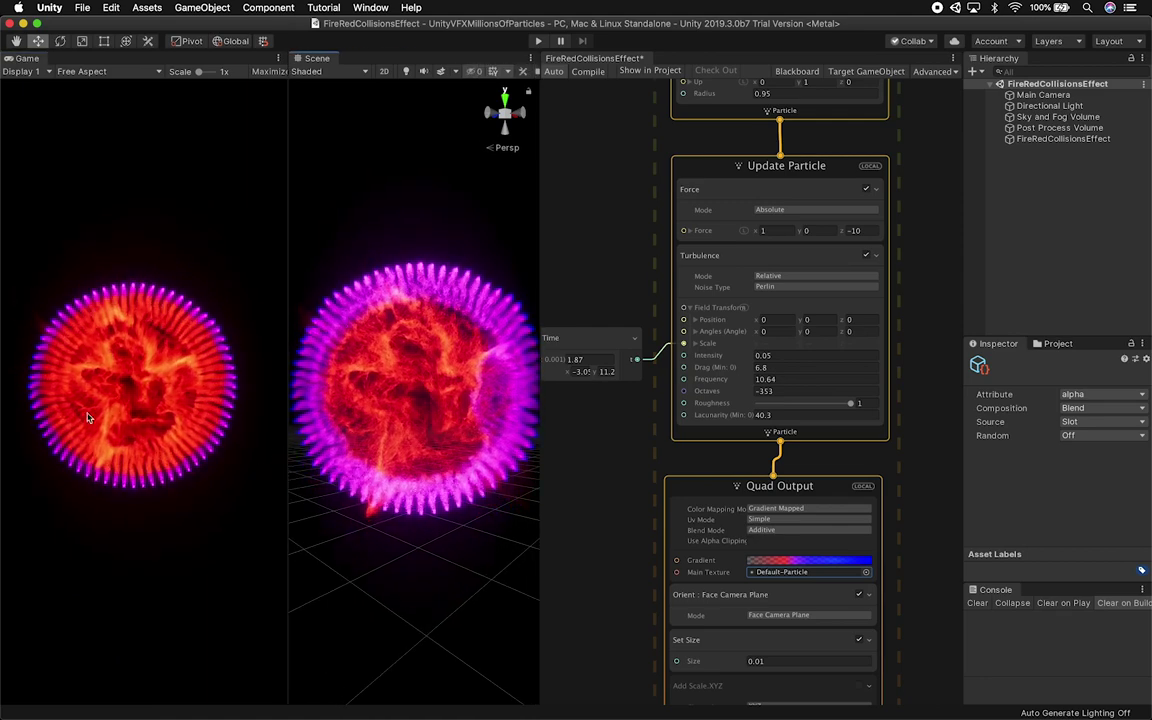
pyautogui.moveTo(288, 393); pyautogui.dragTo(154, 239)
pyautogui.keyDown('alt'); pyautogui.moveTo(367, 338); pyautogui.dragTo(370, 379); pyautogui.keyUp('alt')
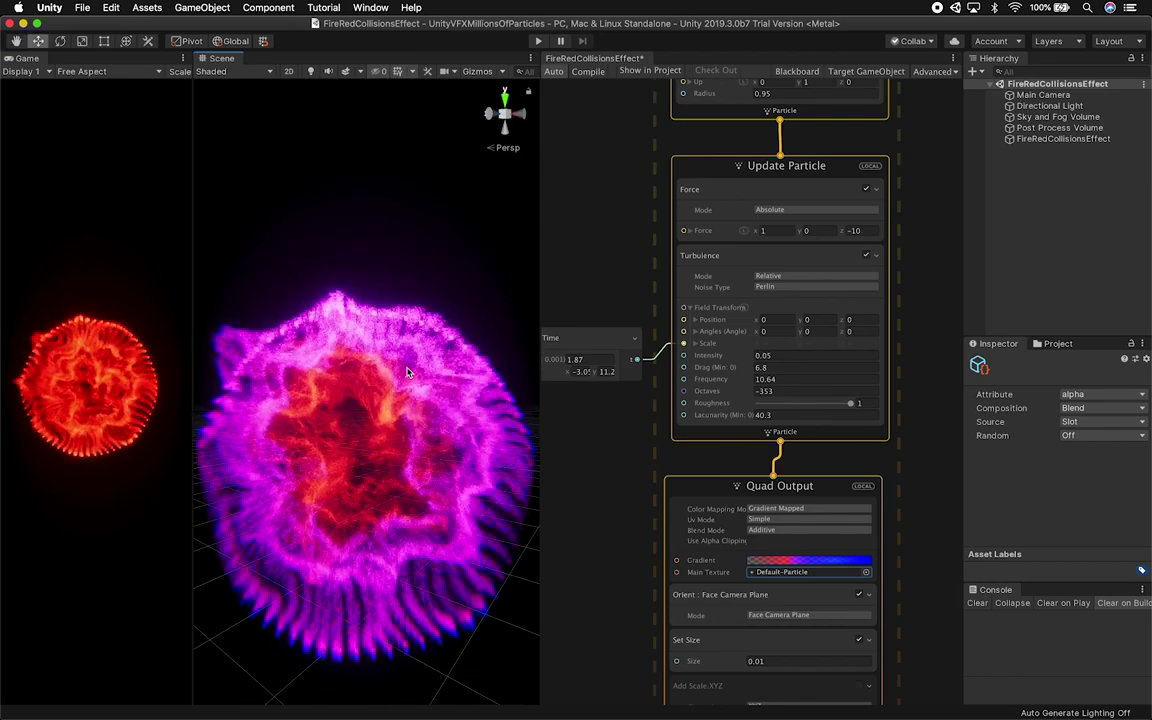
pyautogui.keyDown('alt'); pyautogui.moveTo(404, 406); pyautogui.dragTo(351, 450); pyautogui.keyUp('alt')
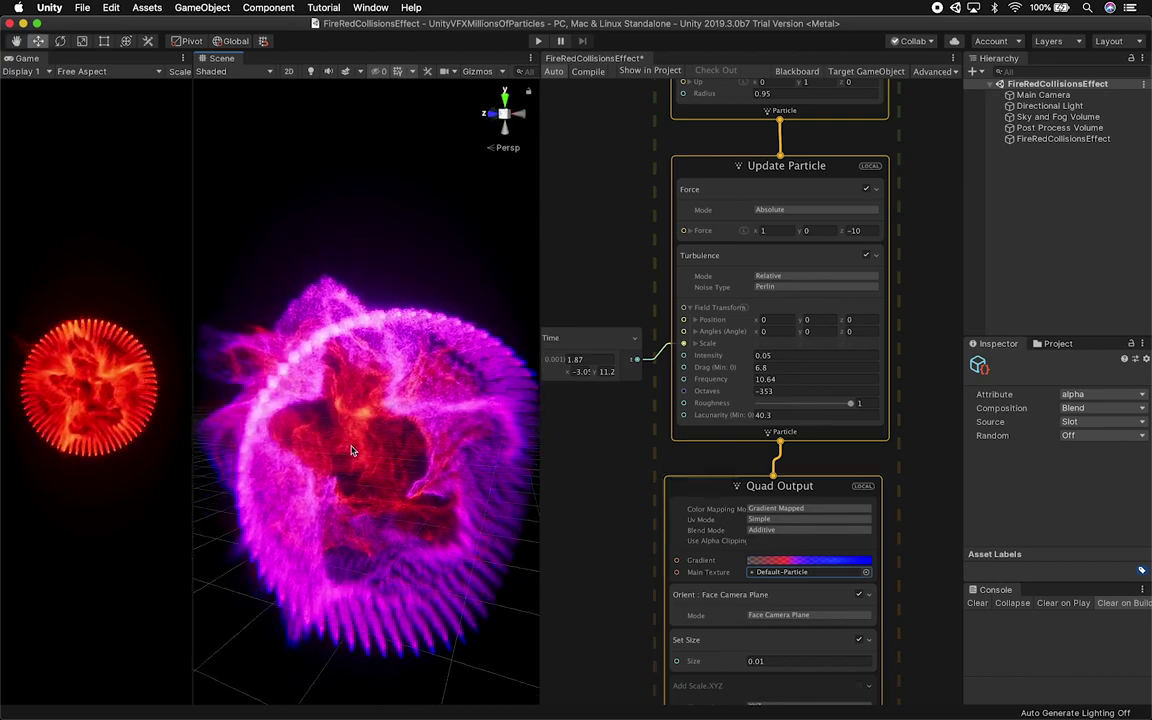